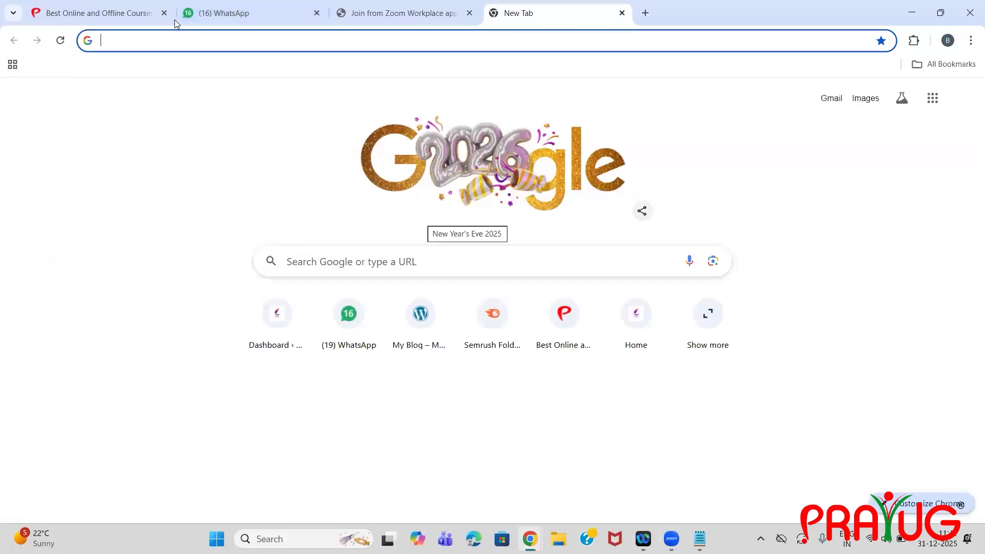
- Search Google for Google Search Console, open its site and start the tool
{"action": "left_click", "coordinate": [393, 41]}
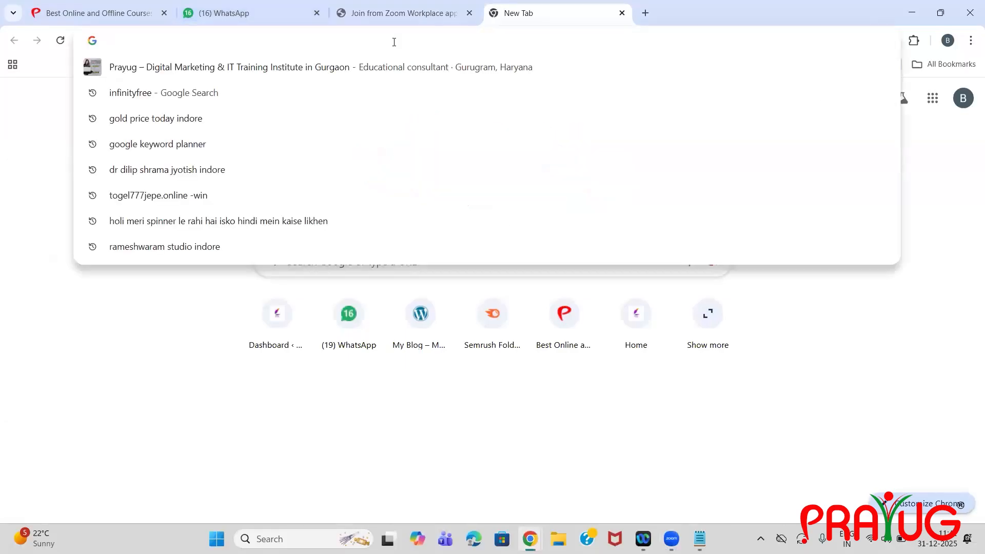
{"action": "type", "text": "goo"}
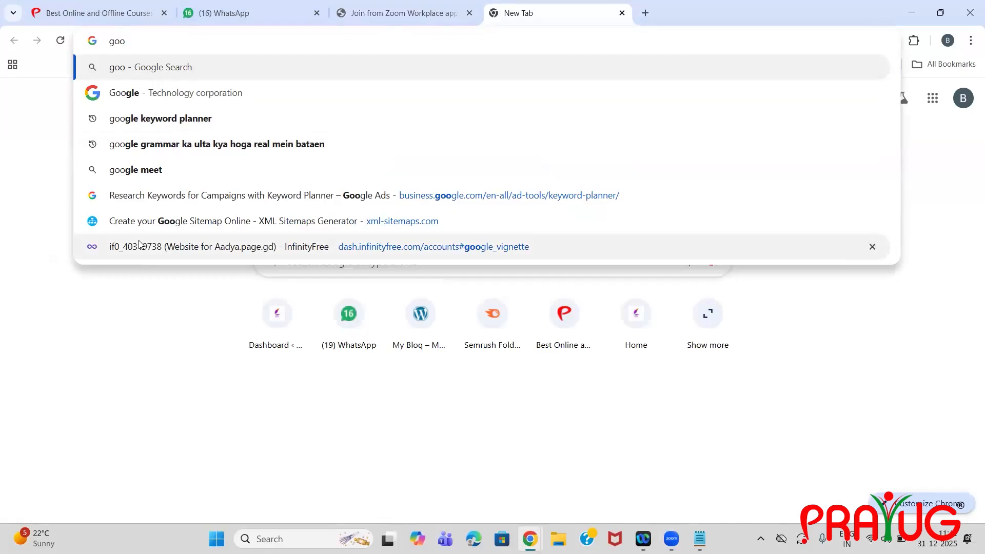
{"action": "type", "text": "g"}
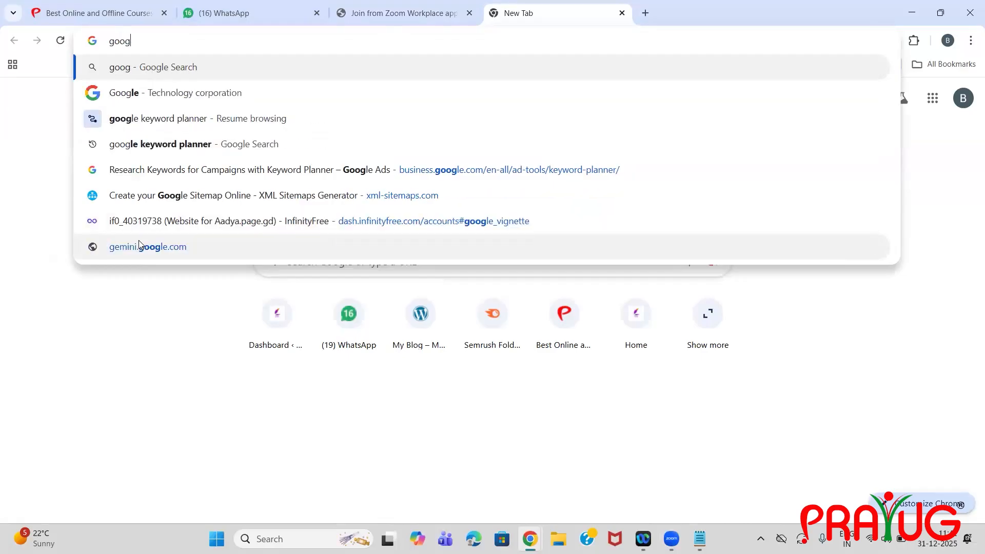
{"action": "type", "text": "le sea"}
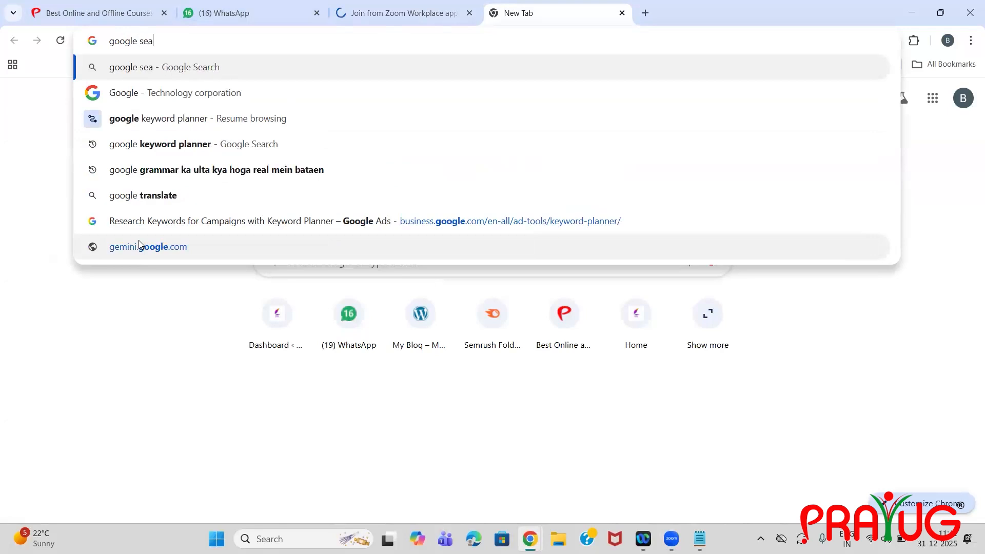
{"action": "type", "text": "crch co"}
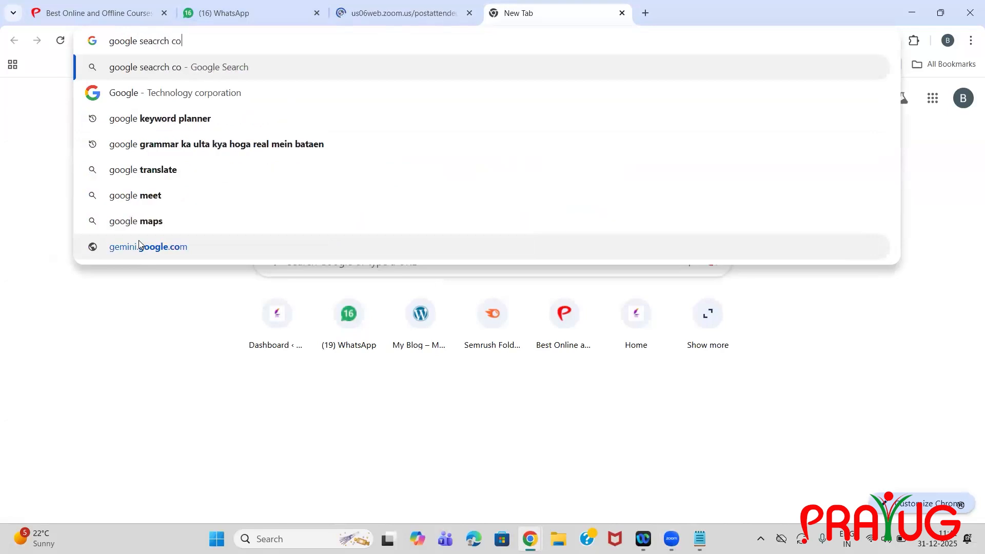
{"action": "type", "text": "nsole"}
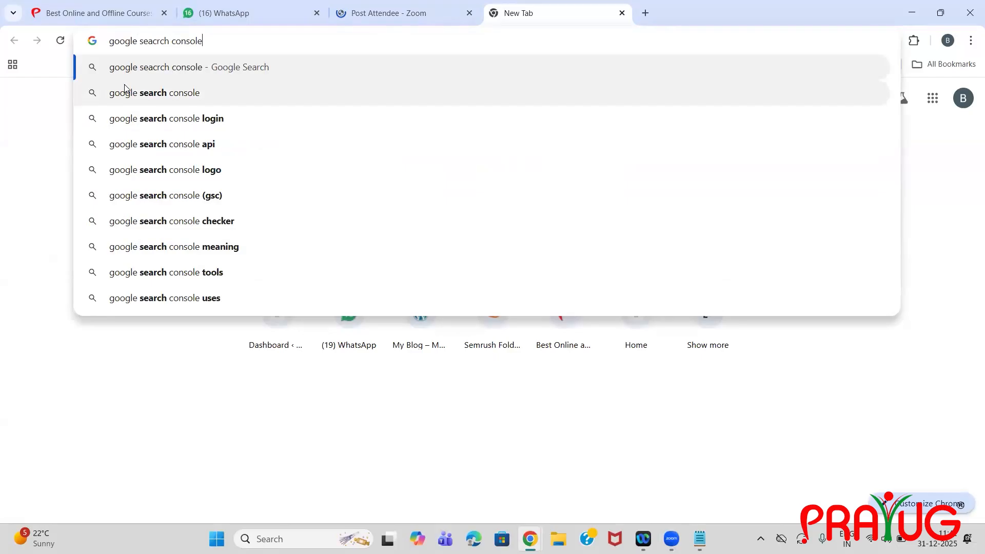
{"action": "key", "text": "Return"}
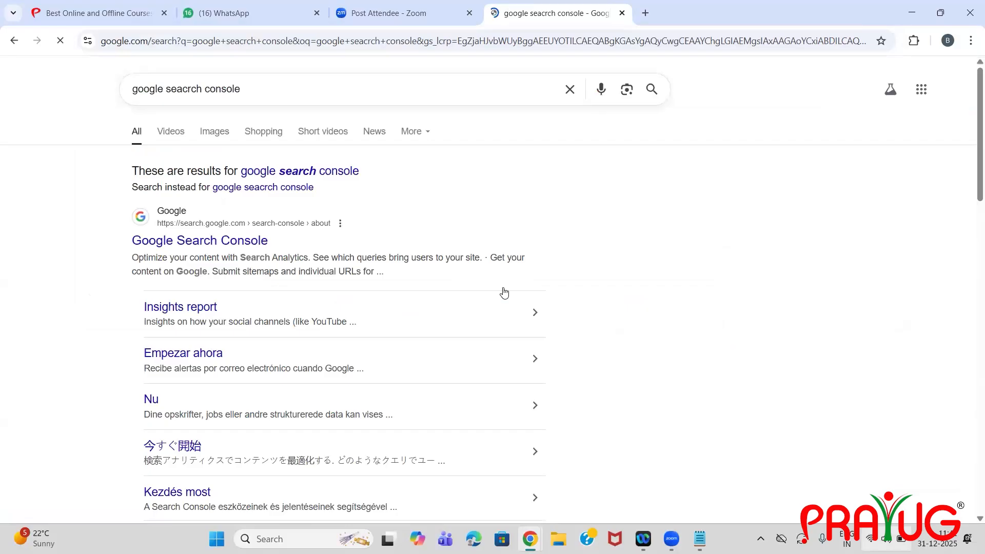
{"action": "key", "text": "super+a"}
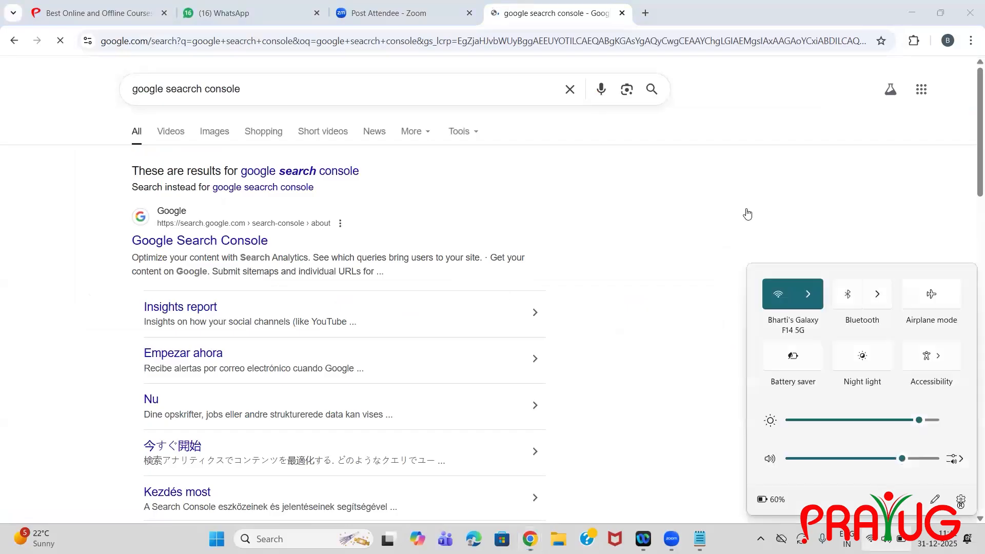
{"action": "left_click", "coordinate": [747, 214]}
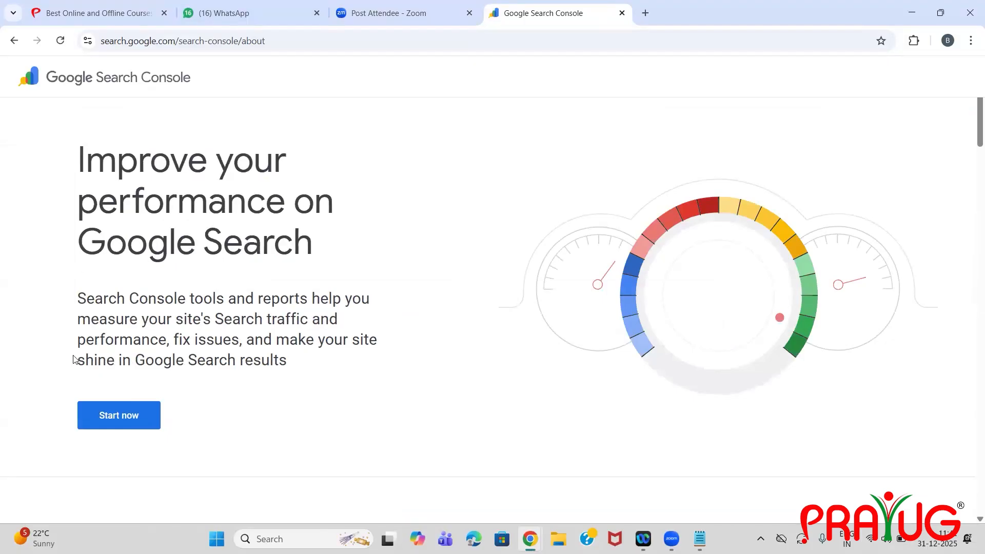
{"action": "left_click", "coordinate": [110, 423]}
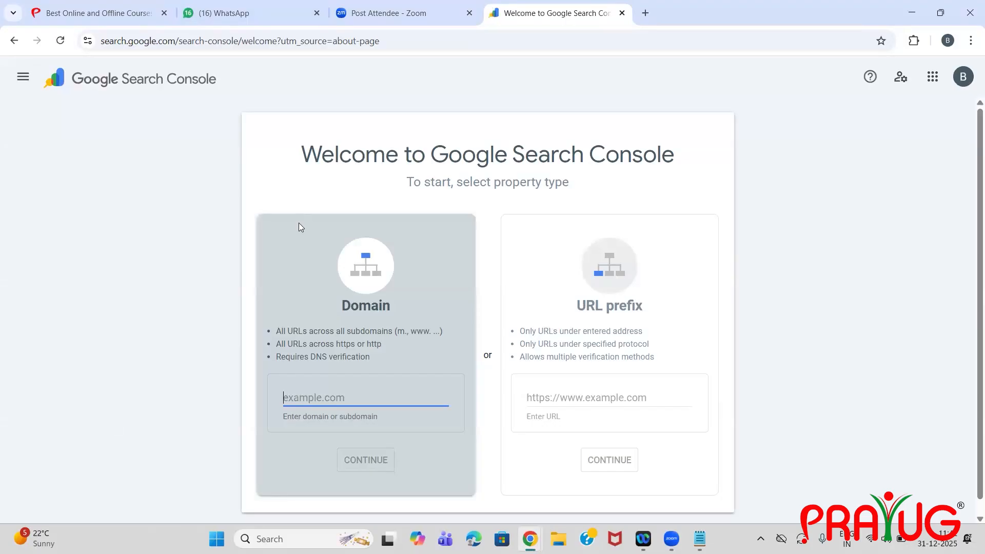
- Open the Aadya WordPress admin login in a new tab and copy the domain aadya.page.gd from its address
{"action": "left_click", "coordinate": [645, 13]}
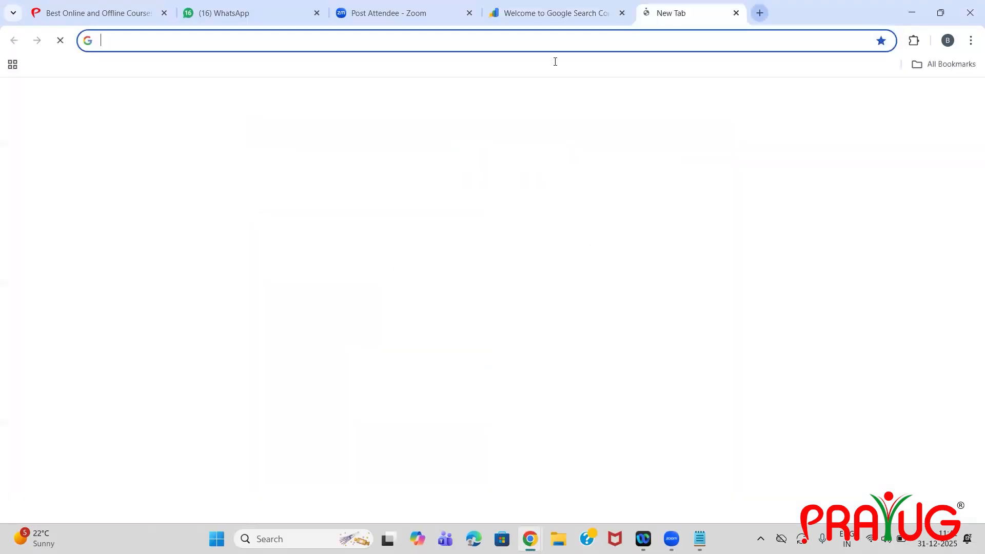
{"action": "left_click", "coordinate": [286, 338]}
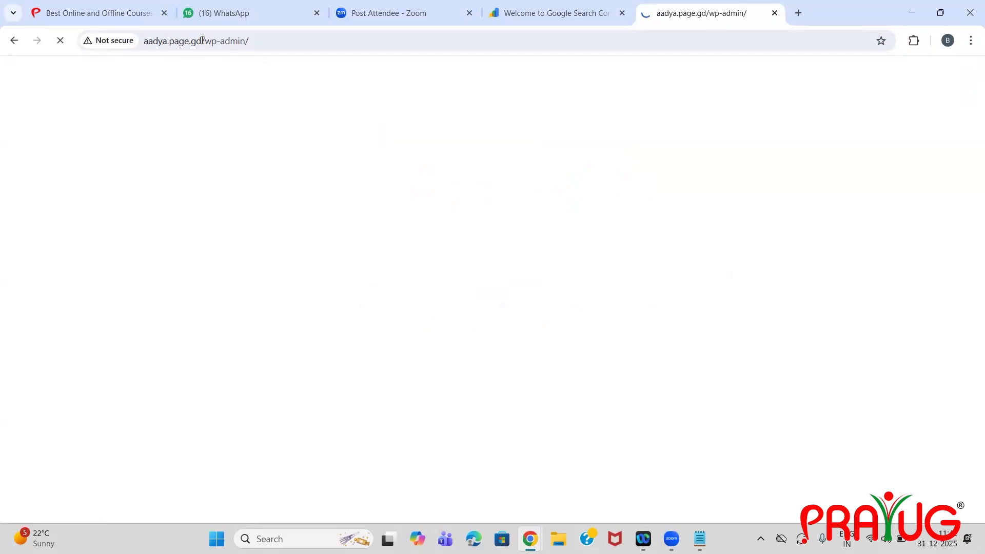
{"action": "left_click_drag", "start_coordinate": [168, 42], "coordinate": [163, 119]}
{"action": "left_click", "coordinate": [154, 57]}
{"action": "left_click_drag", "start_coordinate": [144, 42], "coordinate": [202, 47]}
{"action": "key", "text": "ctrl+c"}
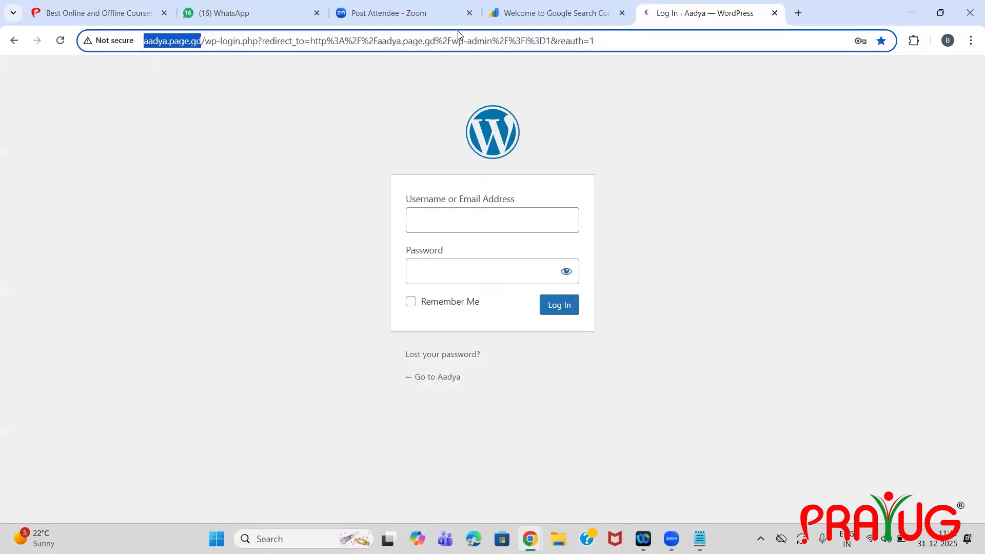
{"action": "left_click", "coordinate": [553, 16]}
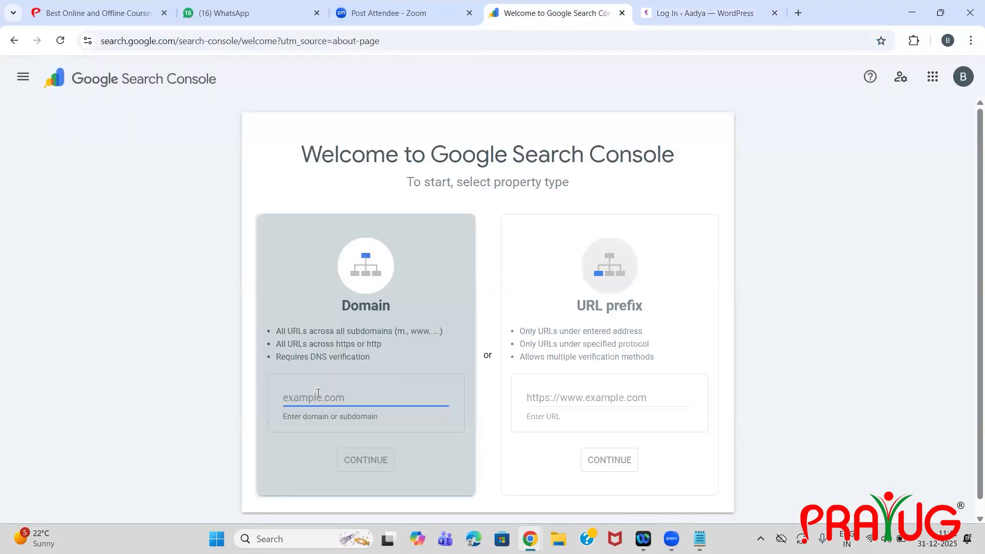
{"action": "key", "text": "ctrl+v"}
{"action": "key", "text": "ctrl+z"}
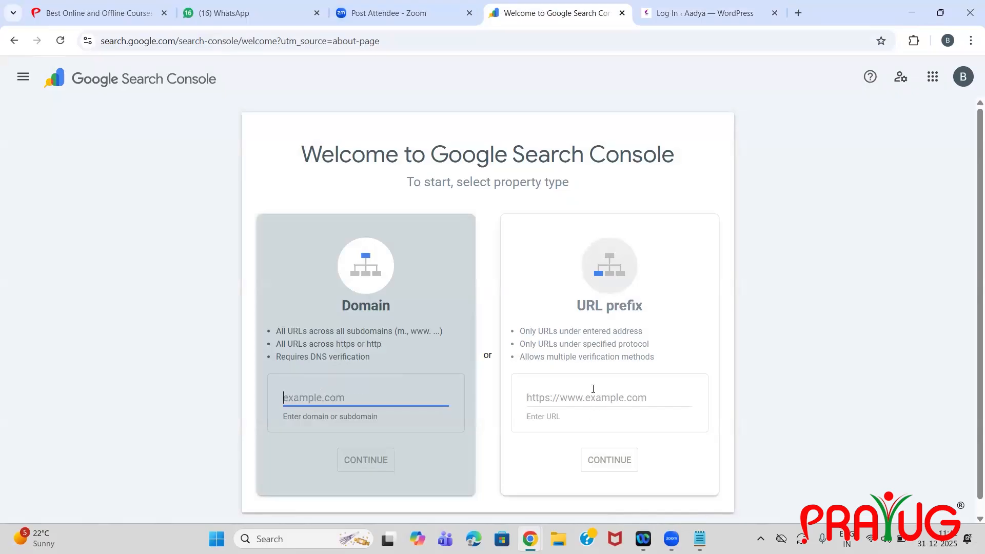
{"action": "left_click", "coordinate": [588, 394]}
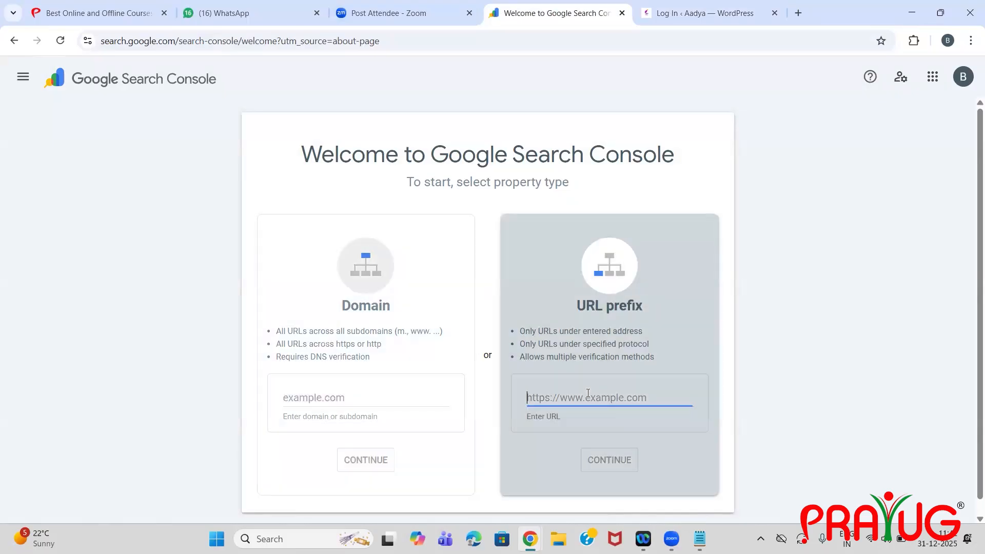
{"action": "key", "text": "ctrl+v"}
{"action": "key", "text": "BackSpace"}
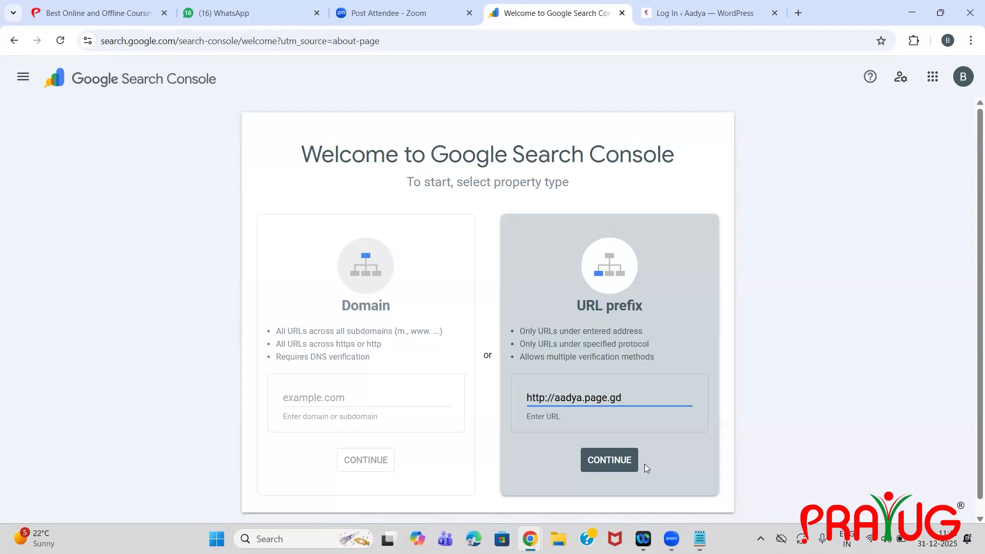
{"action": "left_click", "coordinate": [620, 462]}
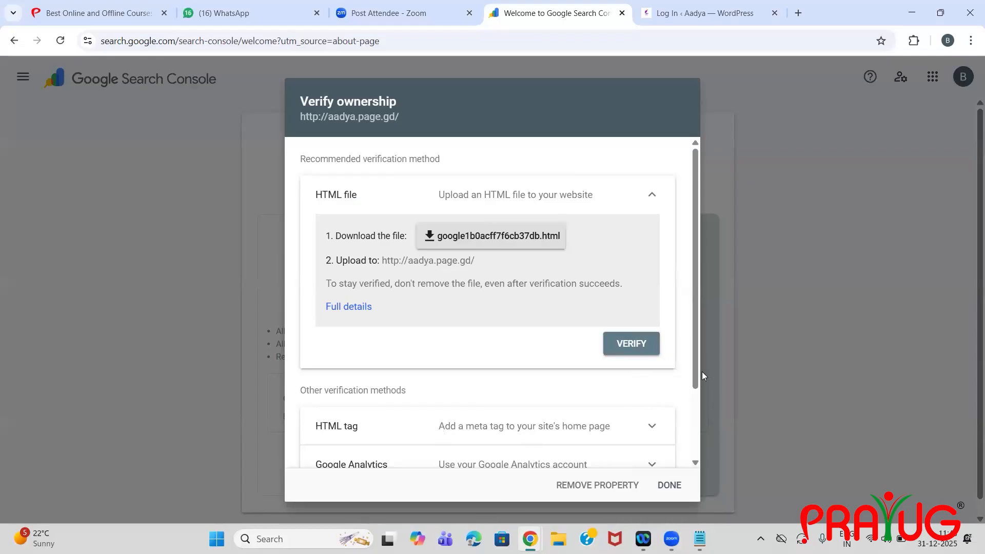
- Expand the HTML tag method in the ownership verification options to show its meta tag
{"action": "scroll", "coordinate": [697, 410], "scroll_direction": "down", "scroll_amount": 2}
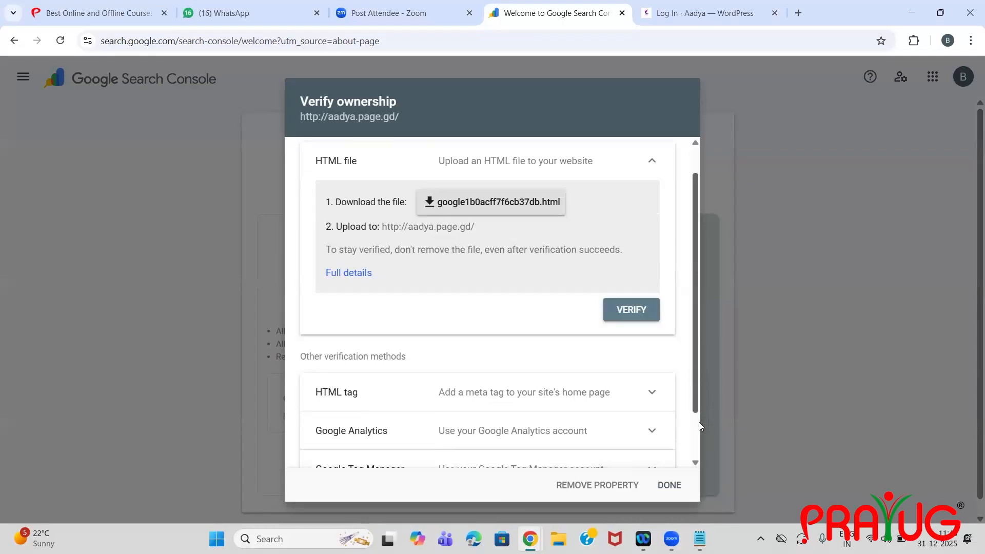
{"action": "scroll", "coordinate": [703, 436], "scroll_direction": "down", "scroll_amount": 2}
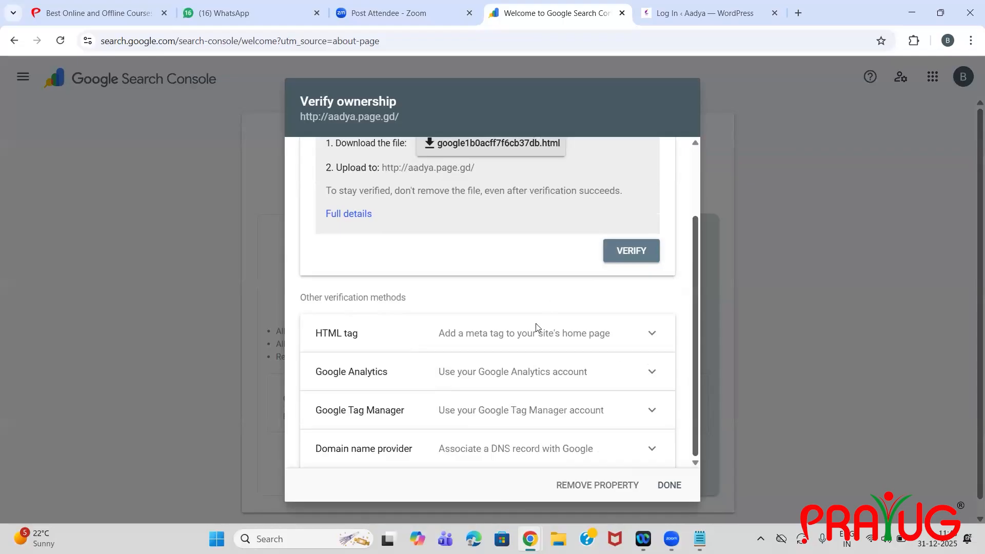
{"action": "left_click", "coordinate": [343, 336]}
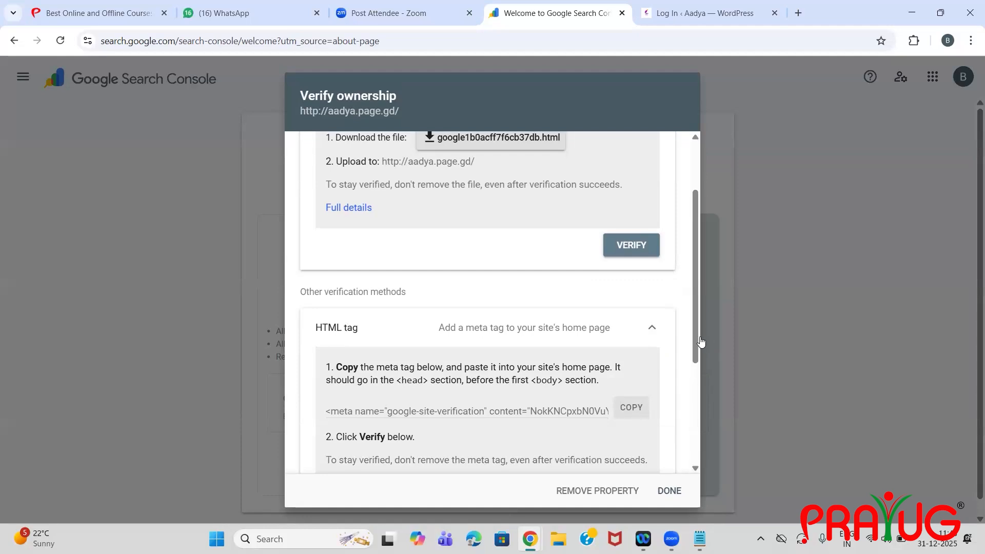
{"action": "left_click_drag", "start_coordinate": [695, 335], "coordinate": [695, 390]}
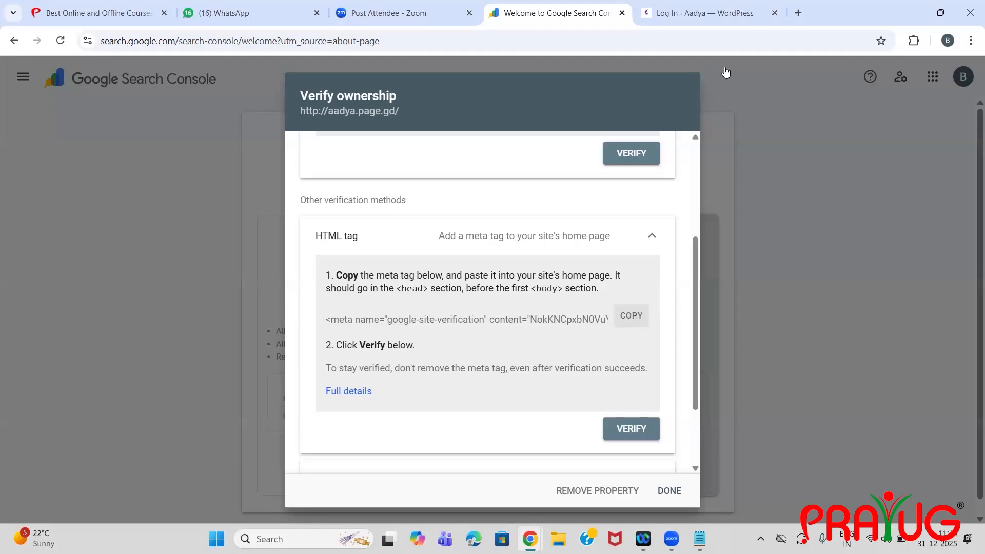
- Log in to the Aadya WordPress site with the saved username and account password, enabling Remember Me
{"action": "left_click", "coordinate": [718, 19]}
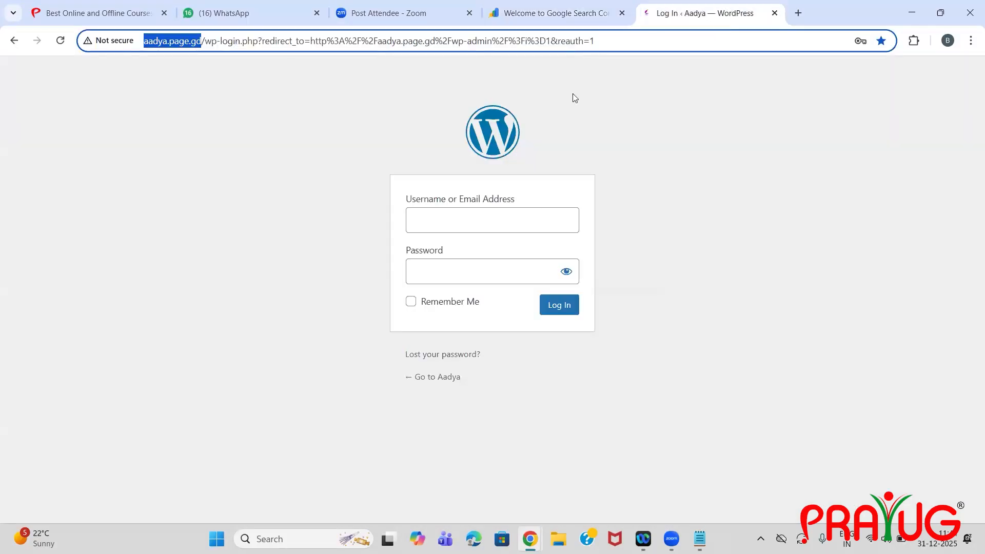
{"action": "left_click", "coordinate": [457, 220]}
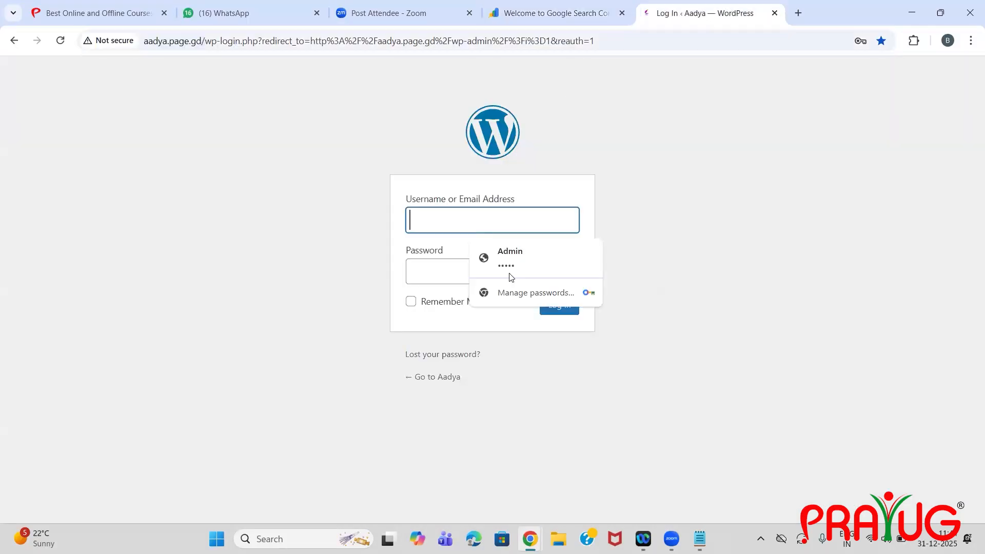
{"action": "left_click", "coordinate": [518, 267]}
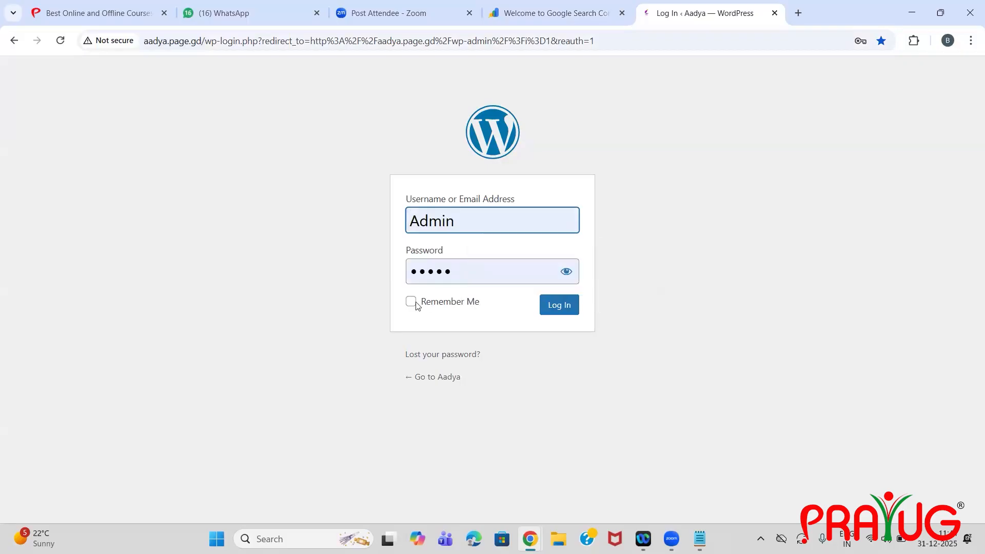
{"action": "left_click", "coordinate": [412, 302]}
{"action": "left_click", "coordinate": [561, 309]}
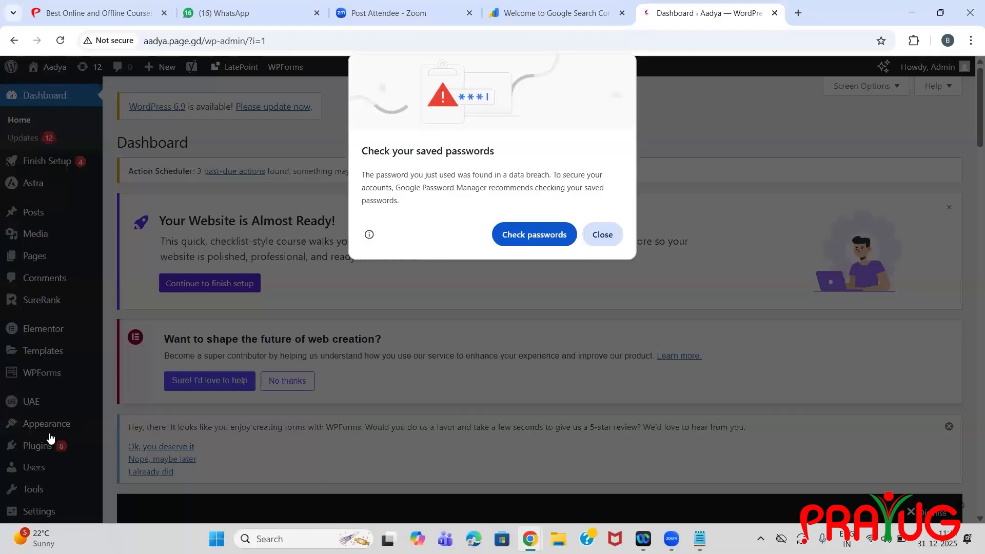
- Search the site's installed plugins for "header footer code manager"
{"action": "left_click", "coordinate": [39, 450]}
{"action": "mouse_move", "coordinate": [38, 449]}
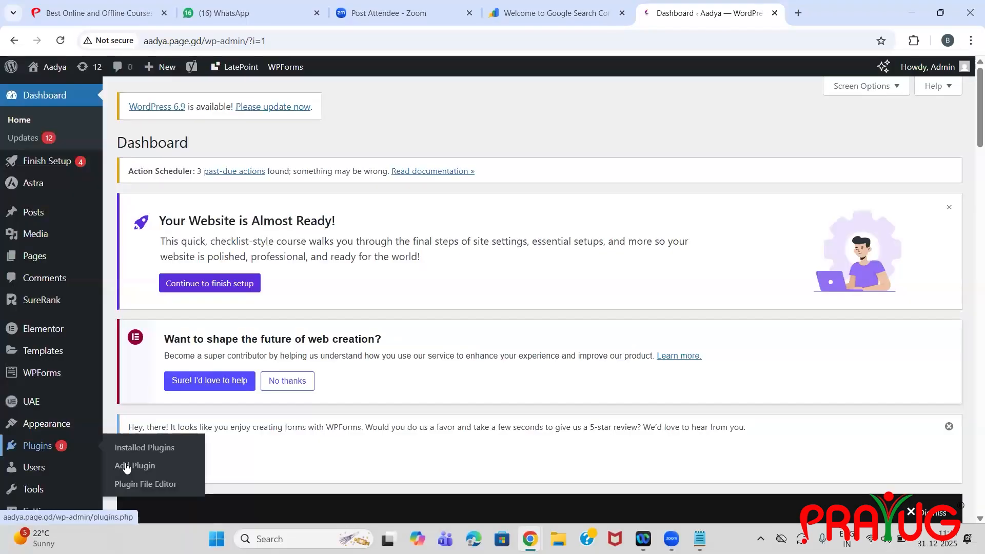
{"action": "left_click", "coordinate": [127, 468]}
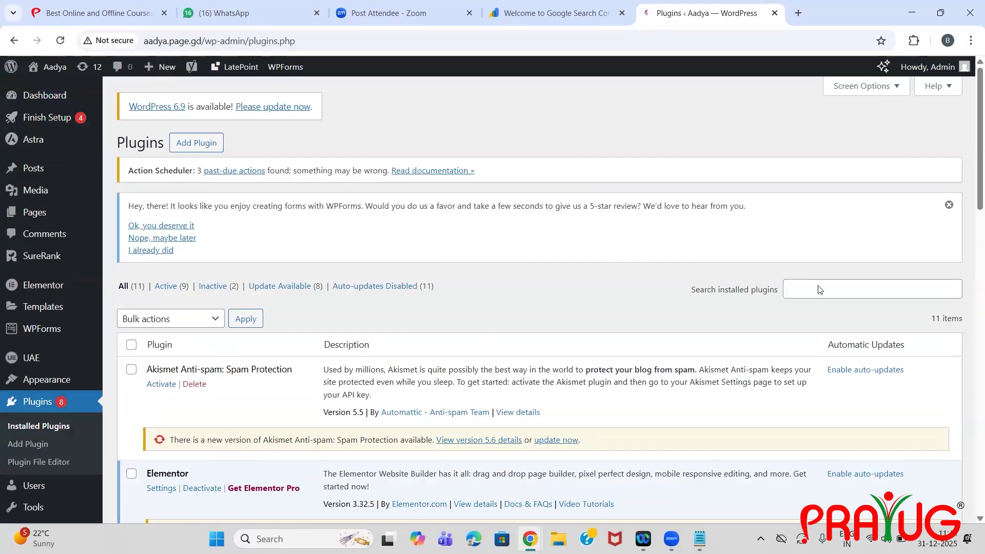
{"action": "left_click", "coordinate": [857, 279]}
{"action": "type", "text": "header f"}
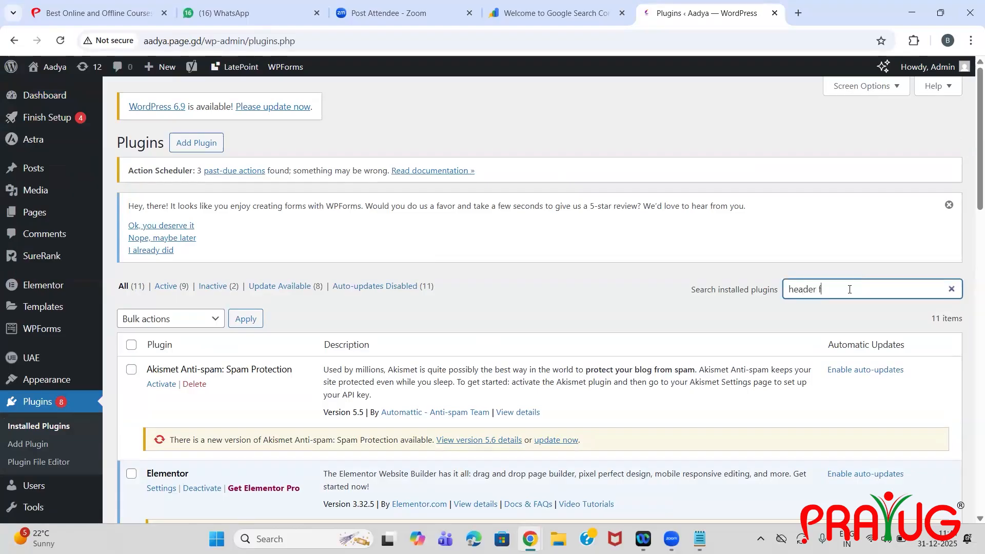
{"action": "type", "text": "ooter code maanager"}
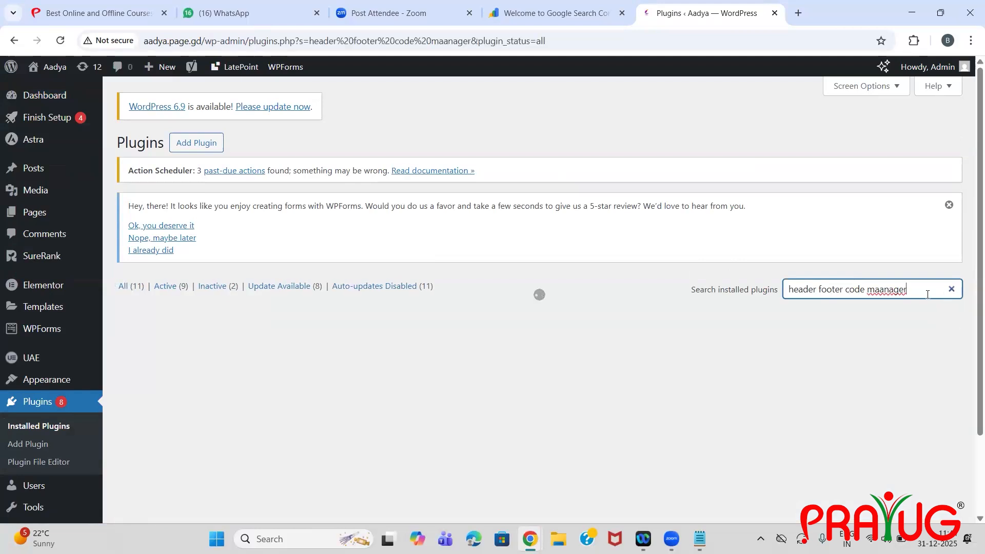
{"action": "left_click", "coordinate": [878, 293]}
{"action": "key", "text": "BackSpace"}
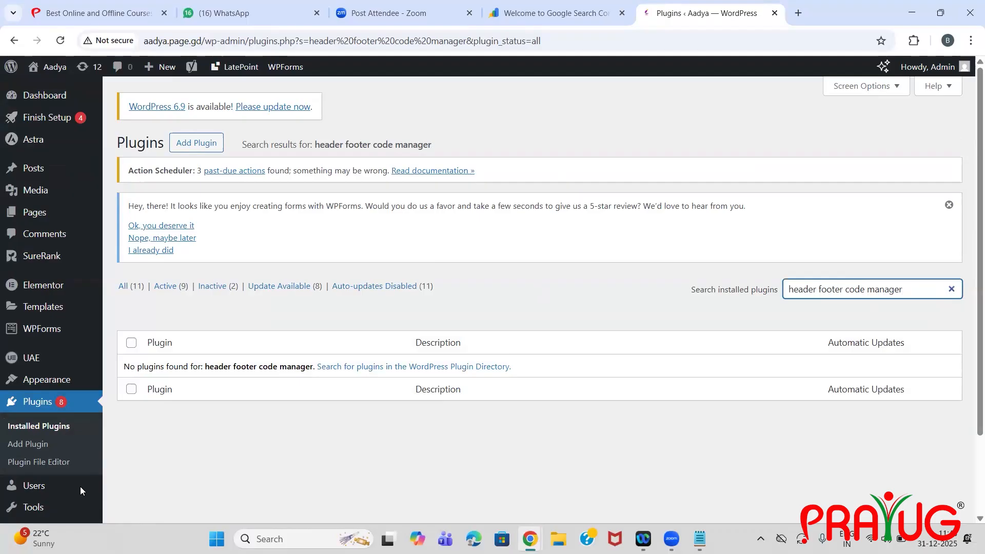
- Search the plugins available to add for "header footer", then install and activate Header Footer Code Manager
{"action": "left_click", "coordinate": [31, 445]}
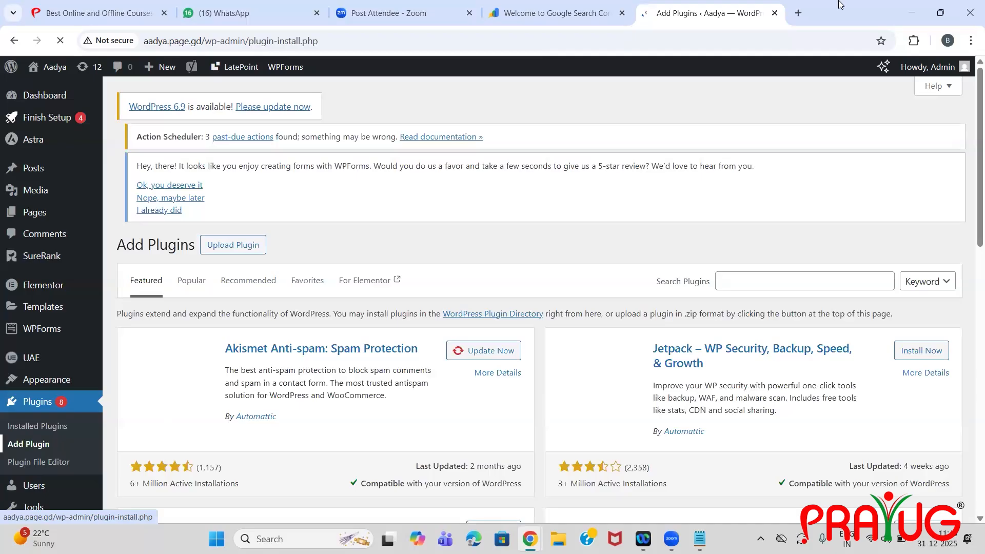
{"action": "left_click", "coordinate": [726, 282]}
{"action": "type", "text": "header footer"}
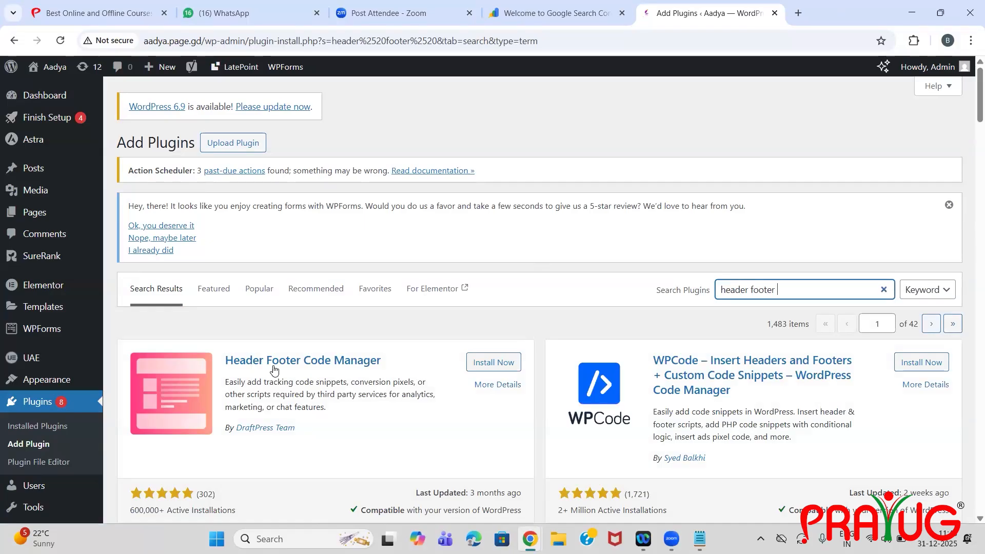
{"action": "left_click", "coordinate": [496, 363]}
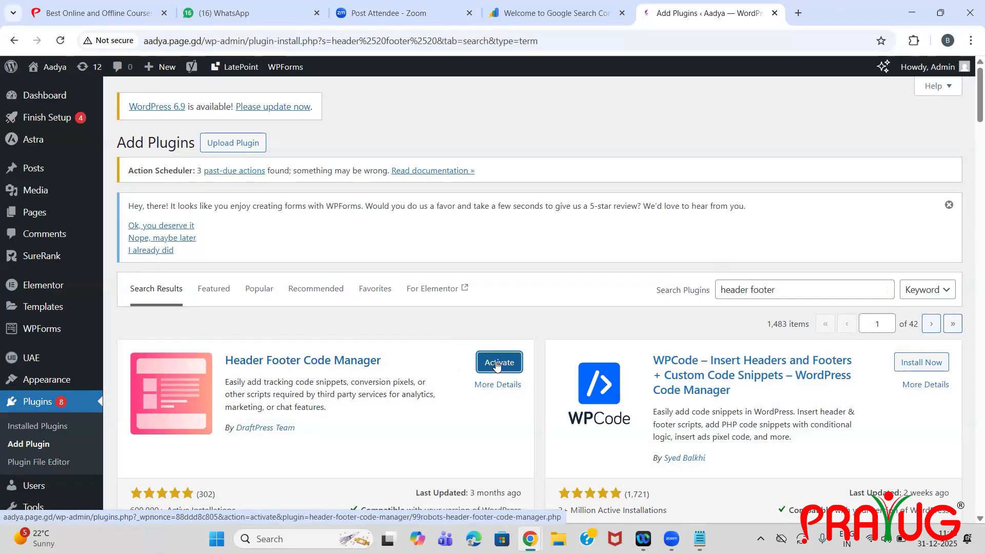
{"action": "left_click", "coordinate": [496, 363]}
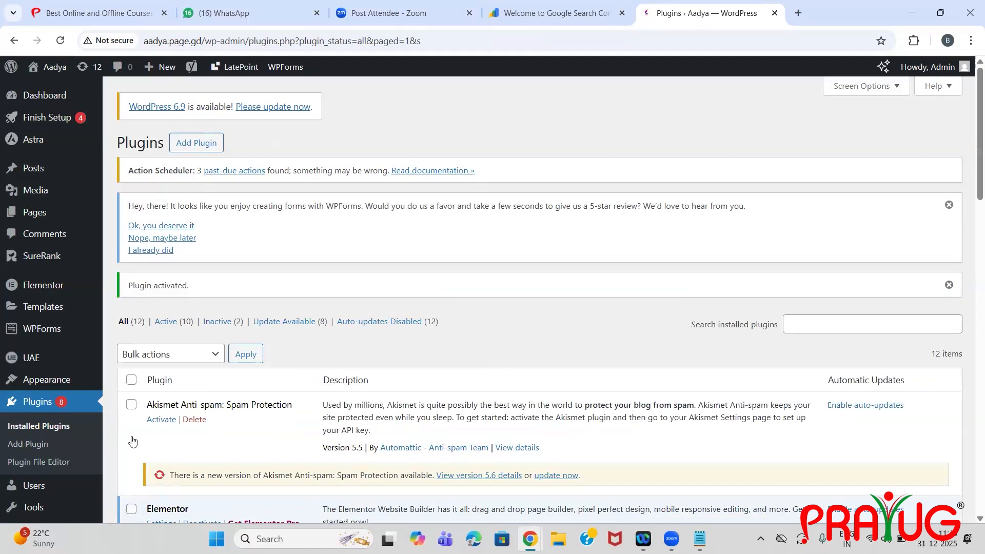
{"action": "mouse_move", "coordinate": [21, 510]}
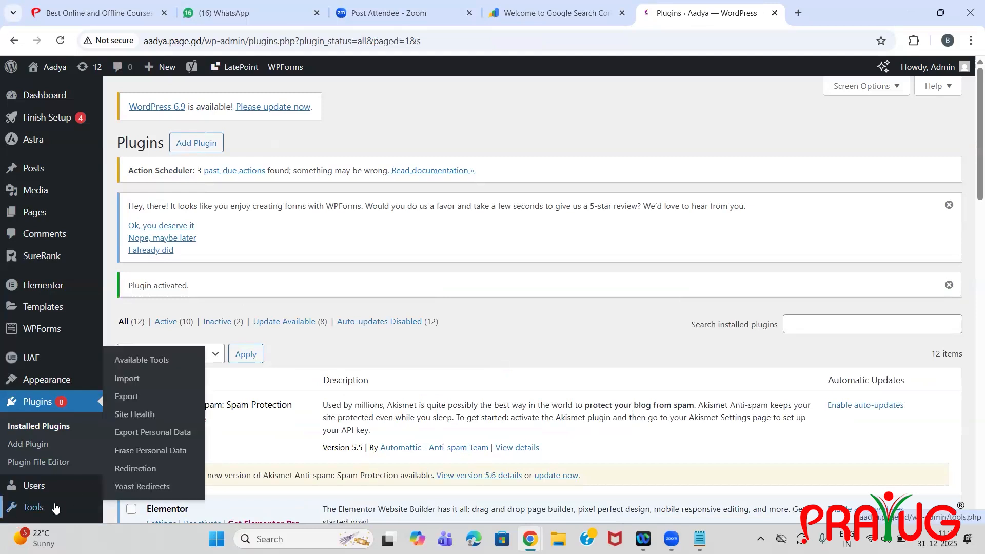
{"action": "left_click", "coordinate": [23, 519]}
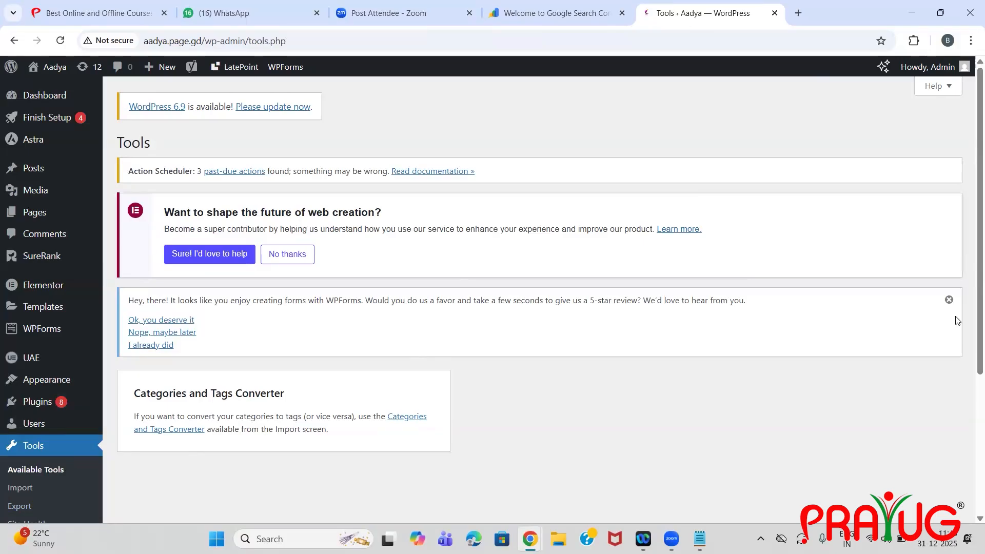
{"action": "scroll", "coordinate": [971, 390], "scroll_direction": "down", "scroll_amount": 4}
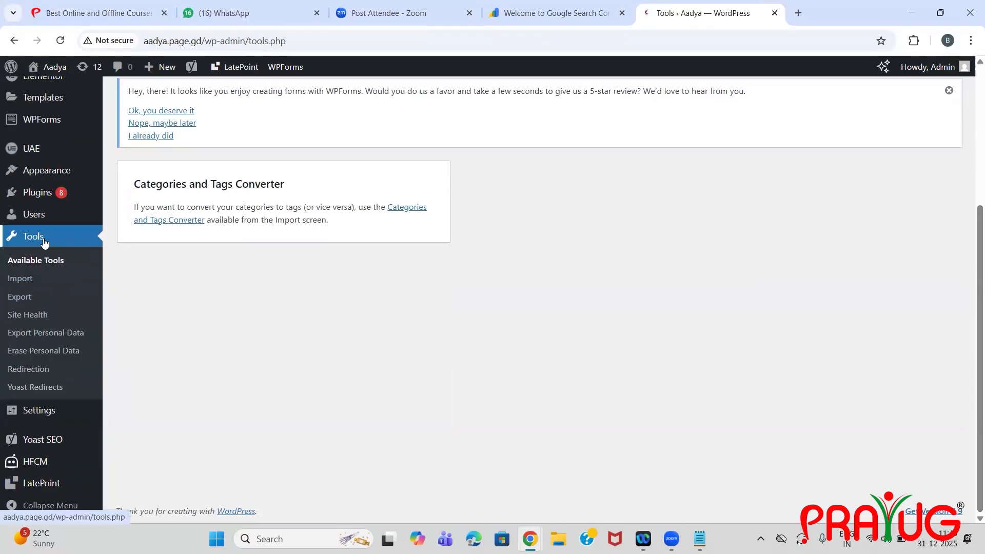
{"action": "left_click", "coordinate": [41, 389]}
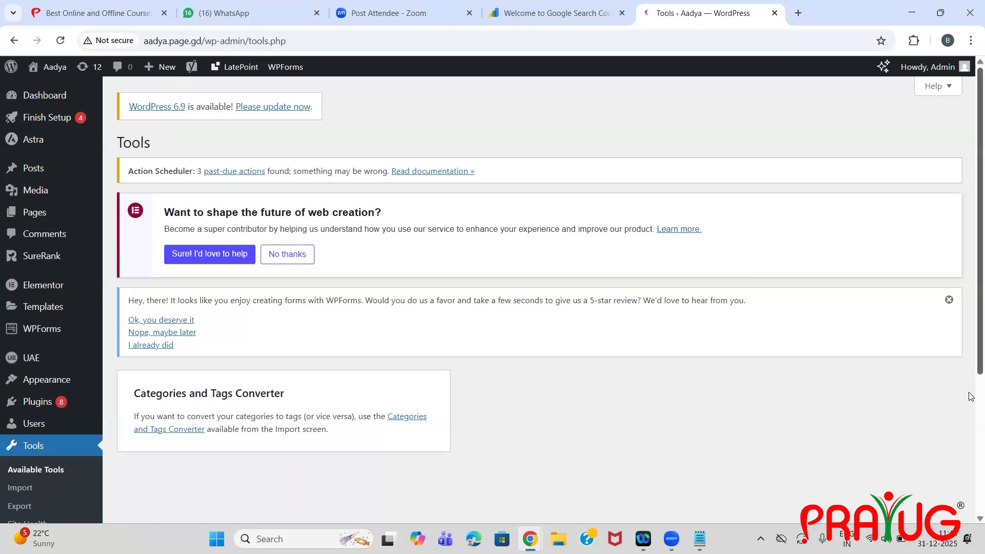
- Open the form for adding a new snippet in Header Footer Code Manager
{"action": "scroll", "coordinate": [971, 410], "scroll_direction": "down", "scroll_amount": 2}
{"action": "scroll", "coordinate": [971, 445], "scroll_direction": "down", "scroll_amount": 2}
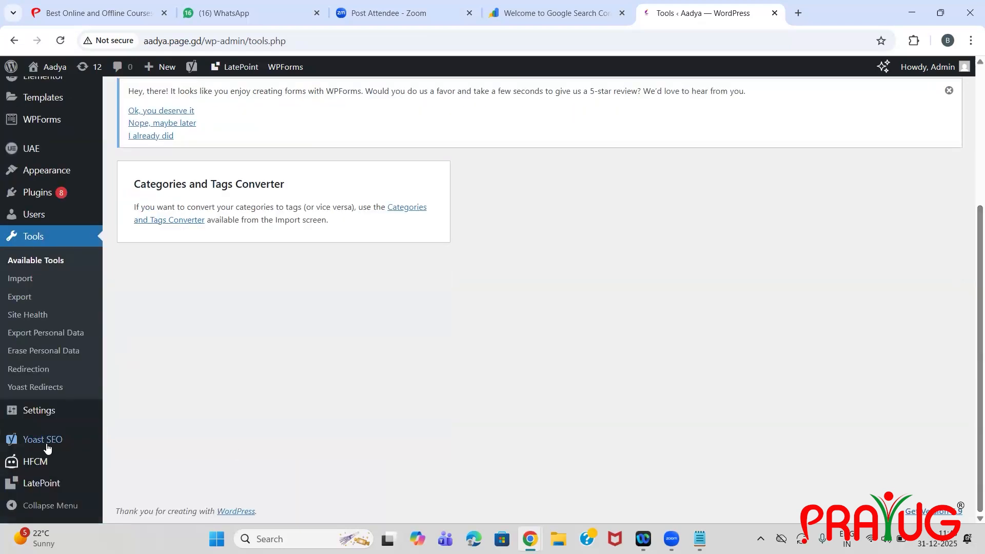
{"action": "mouse_move", "coordinate": [46, 448]}
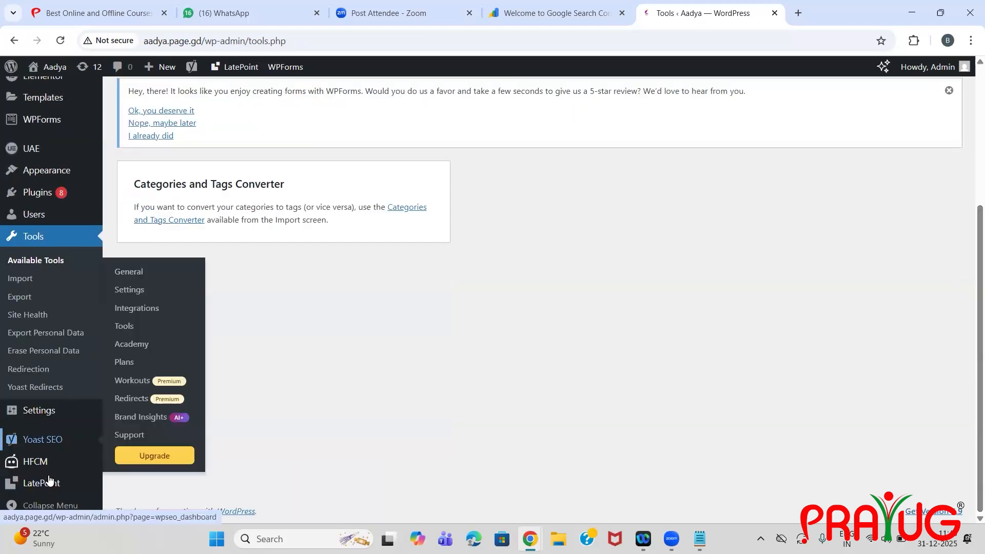
{"action": "mouse_move", "coordinate": [50, 470]}
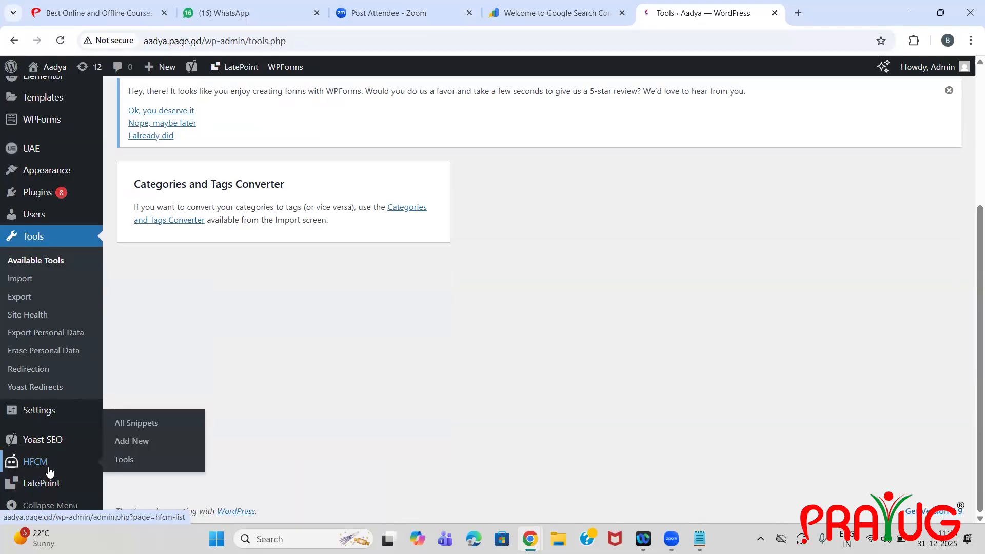
{"action": "left_click", "coordinate": [132, 442]}
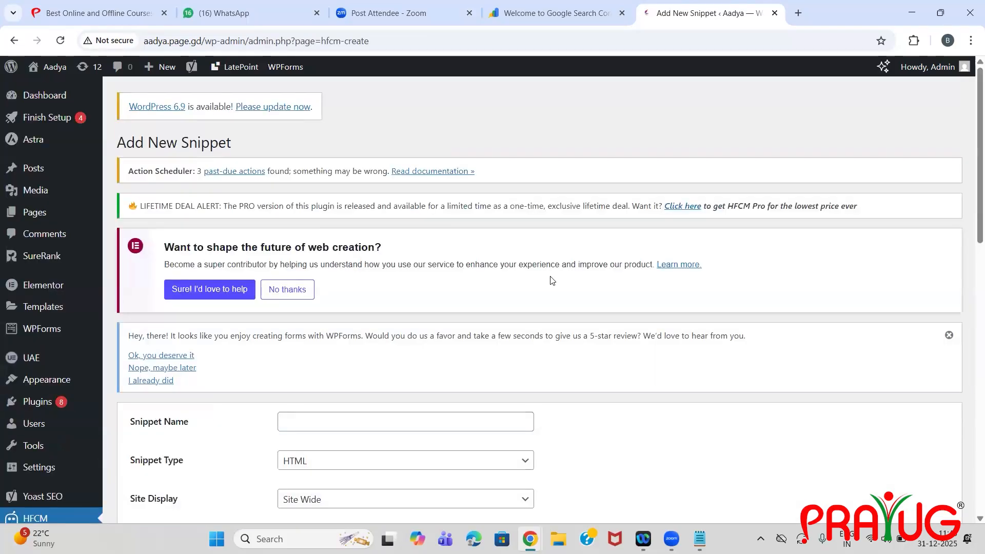
- Name the new snippet "Google search console"
{"action": "scroll", "coordinate": [970, 259], "scroll_direction": "down", "scroll_amount": 2}
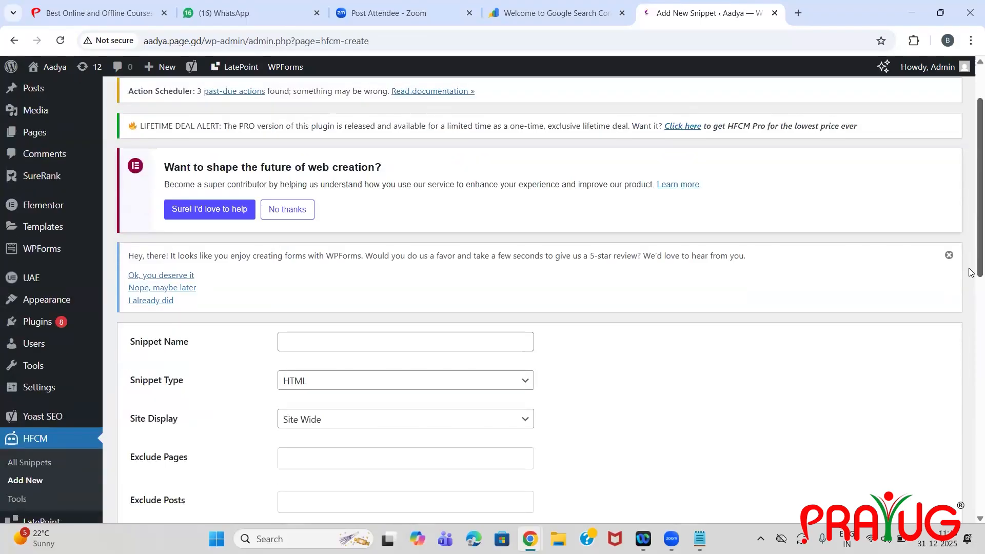
{"action": "scroll", "coordinate": [971, 282], "scroll_direction": "down", "scroll_amount": 1}
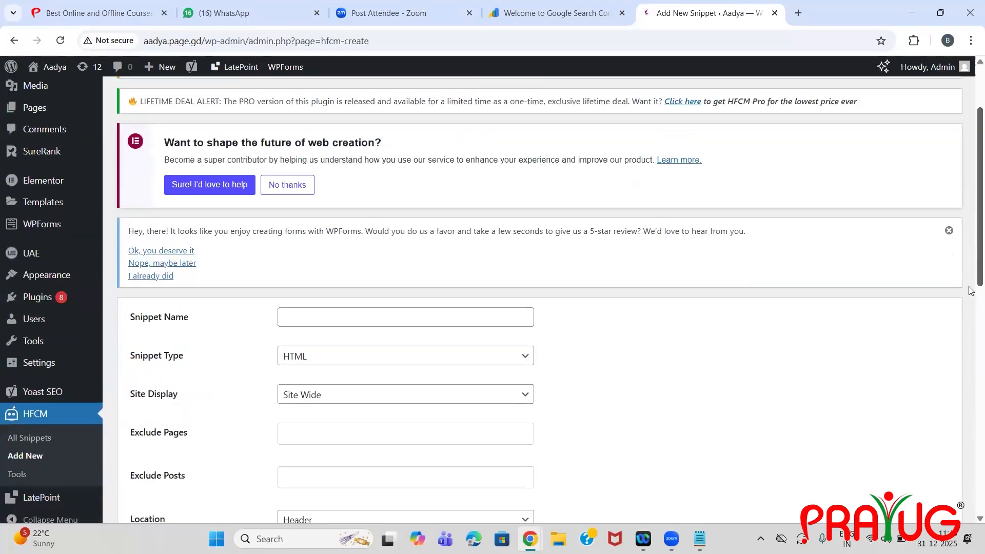
{"action": "scroll", "coordinate": [970, 291], "scroll_direction": "down", "scroll_amount": 1}
{"action": "left_click", "coordinate": [329, 300]}
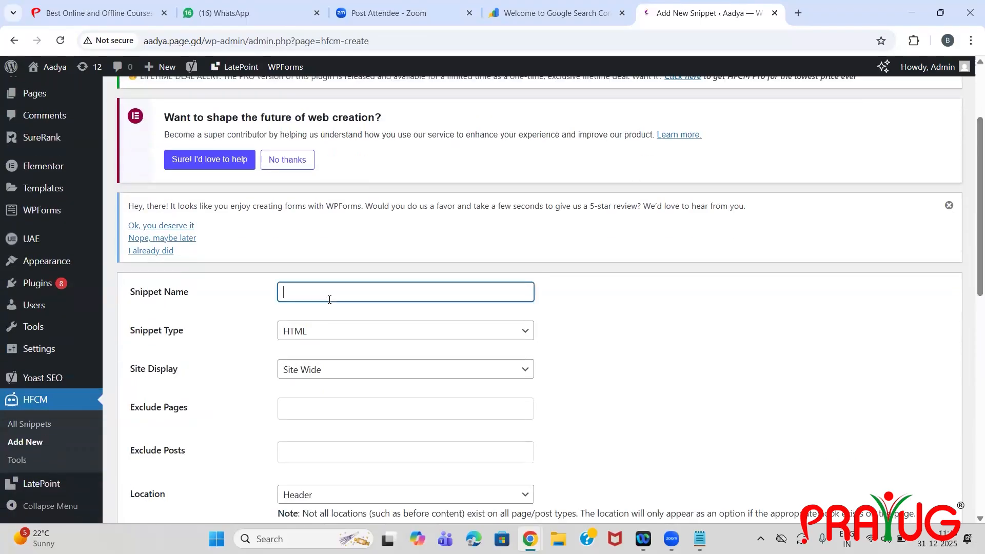
{"action": "type", "text": "googlr search consol"}
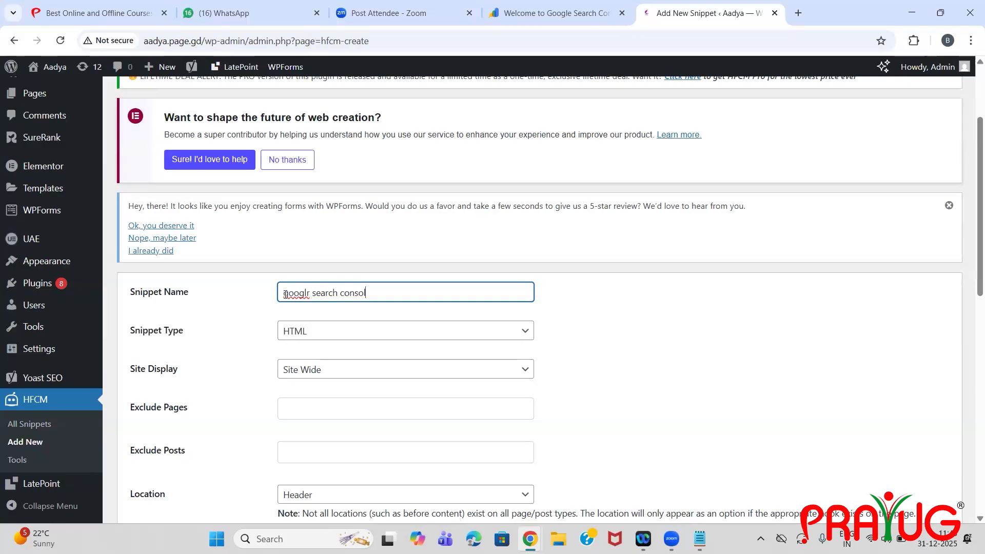
{"action": "type", "text": "e"}
{"action": "left_click", "coordinate": [285, 294]}
{"action": "key", "text": "Delete"}
{"action": "key", "text": "Delete"}
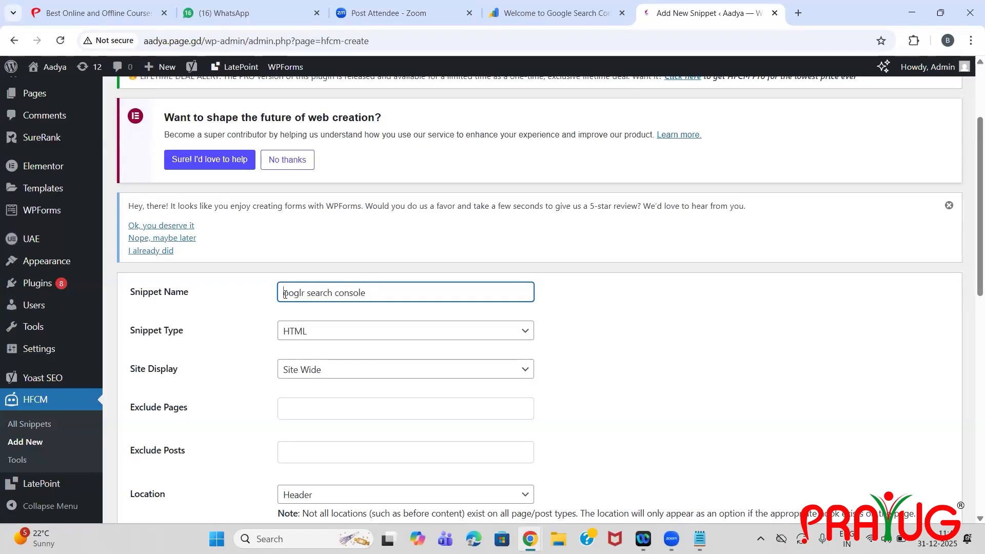
{"action": "type", "text": "G"}
{"action": "key", "text": "Right"}
{"action": "key", "text": "Right"}
{"action": "key", "text": "Right"}
{"action": "key", "text": "Right"}
{"action": "key", "text": "Right"}
{"action": "key", "text": "BackSpace"}
{"action": "type", "text": "e"}
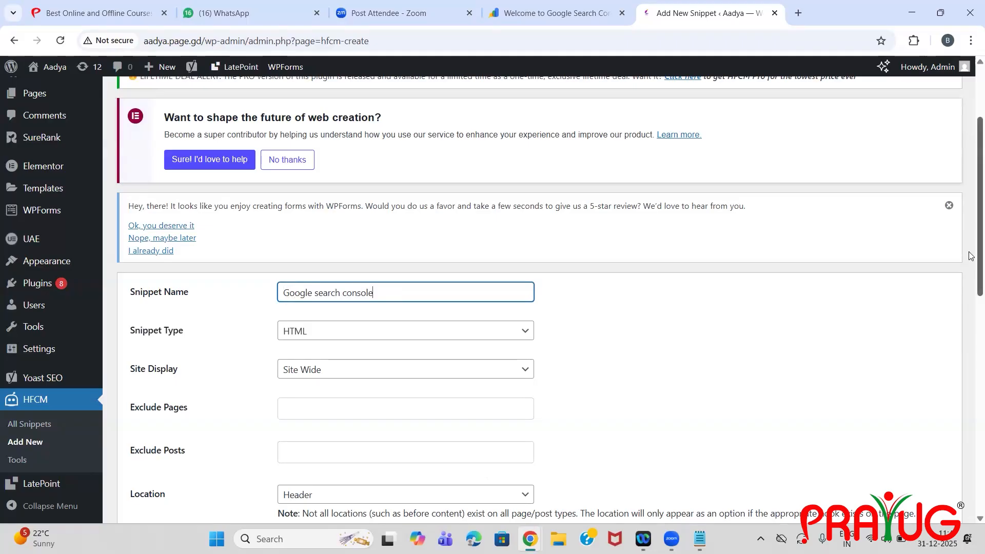
- Copy the HTML tag with the site verification token from Google Search Console into the new snippet's code and save the snippet
{"action": "scroll", "coordinate": [971, 302], "scroll_direction": "down", "scroll_amount": 4}
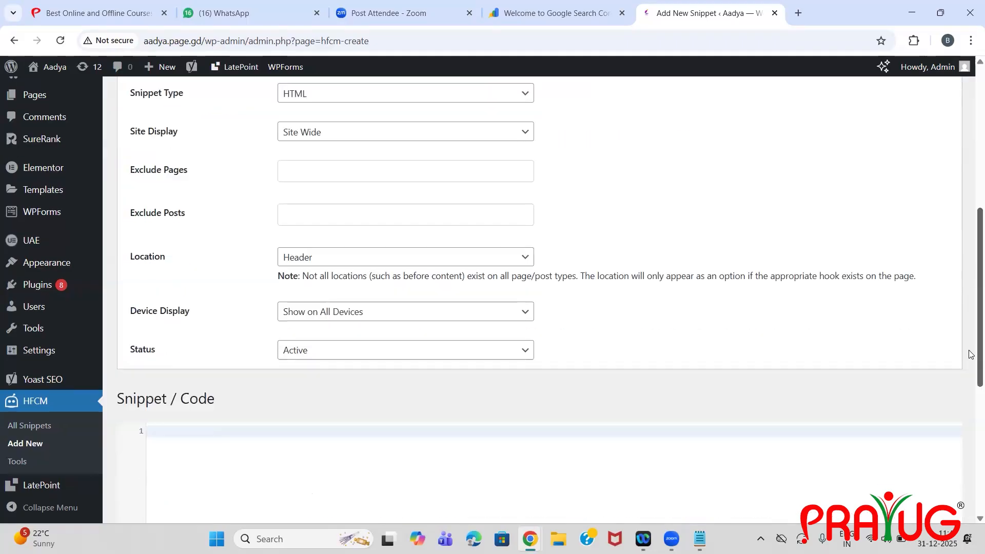
{"action": "scroll", "coordinate": [971, 363], "scroll_direction": "down", "scroll_amount": 3}
{"action": "scroll", "coordinate": [971, 363], "scroll_direction": "down", "scroll_amount": 2}
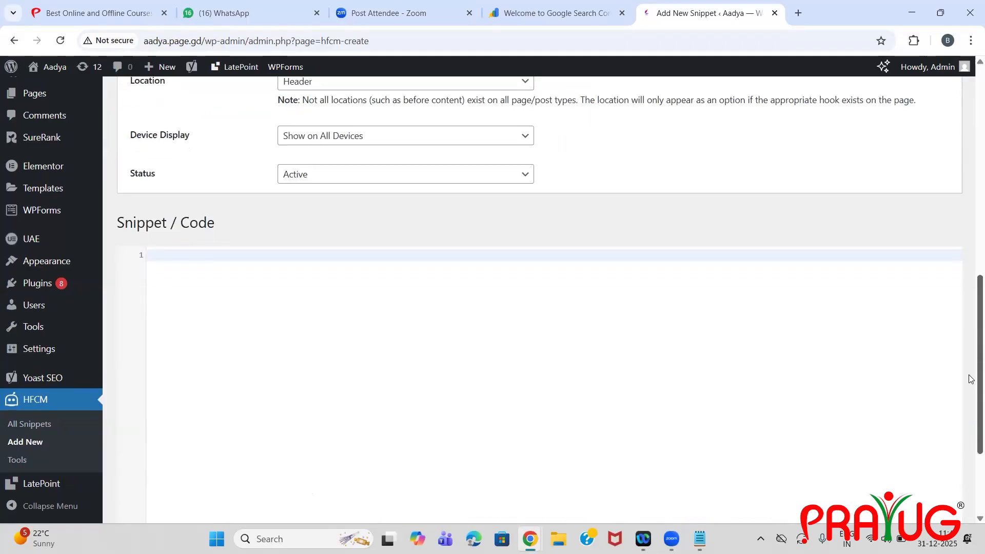
{"action": "scroll", "coordinate": [971, 390], "scroll_direction": "down", "scroll_amount": 2}
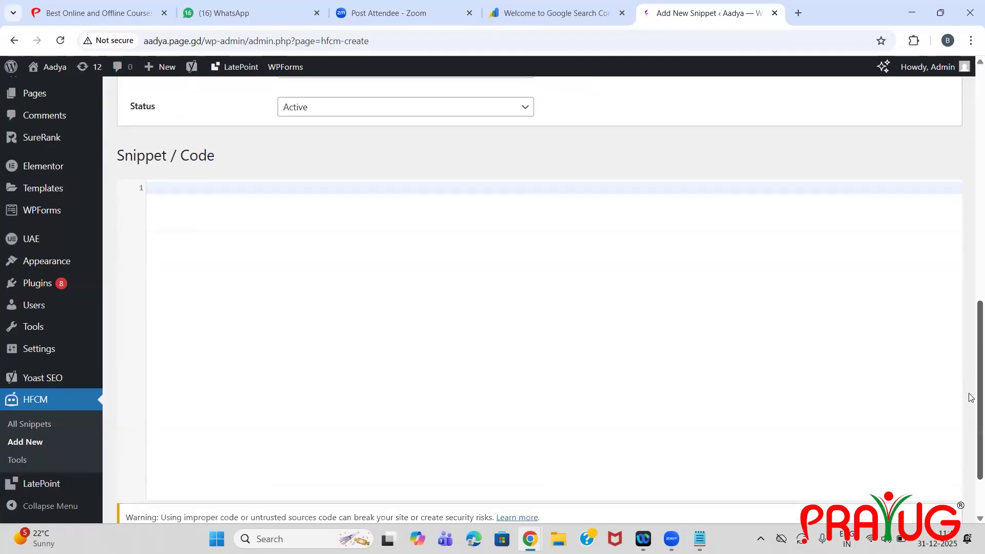
{"action": "scroll", "coordinate": [971, 401], "scroll_direction": "down", "scroll_amount": 1}
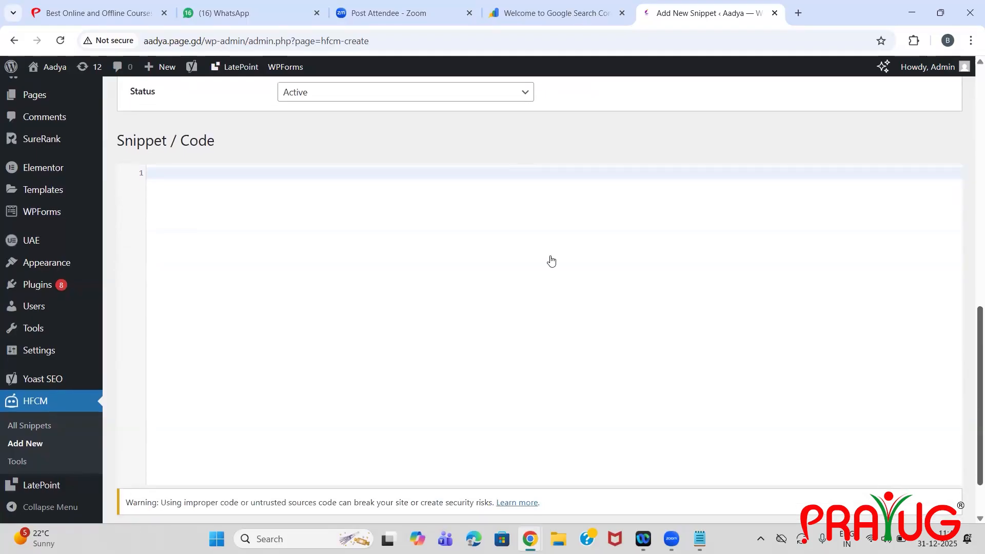
{"action": "key", "text": "ctrl+shift+Tab"}
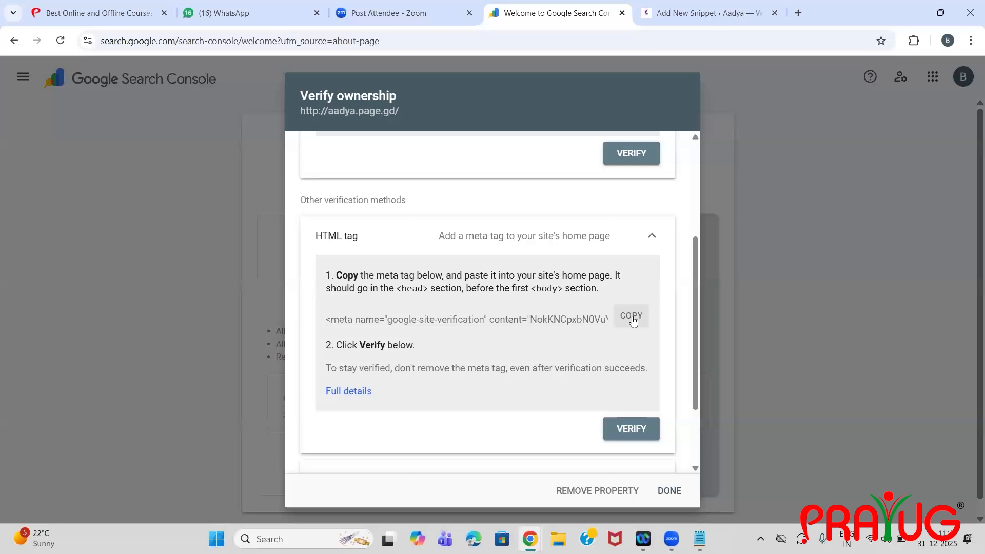
{"action": "left_click", "coordinate": [632, 317]}
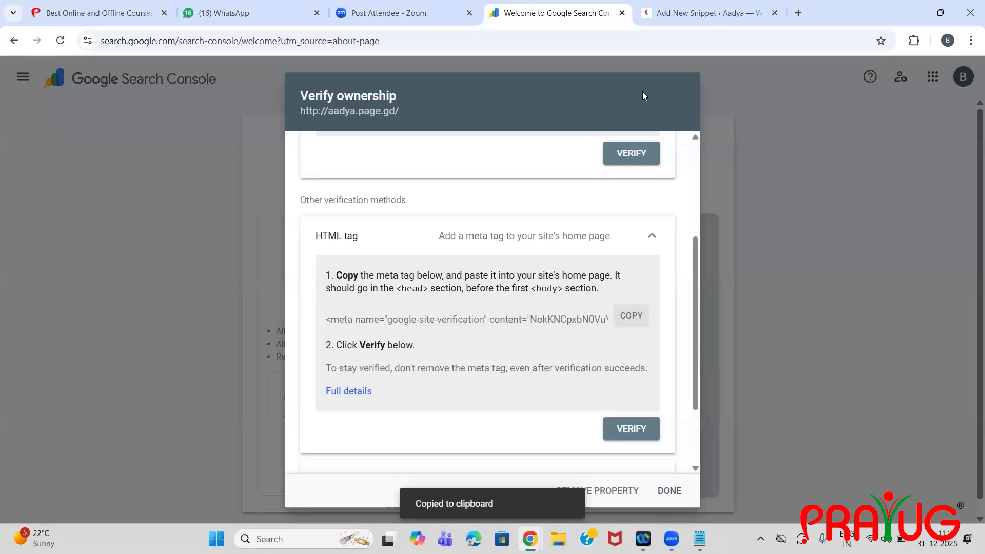
{"action": "left_click", "coordinate": [696, 15]}
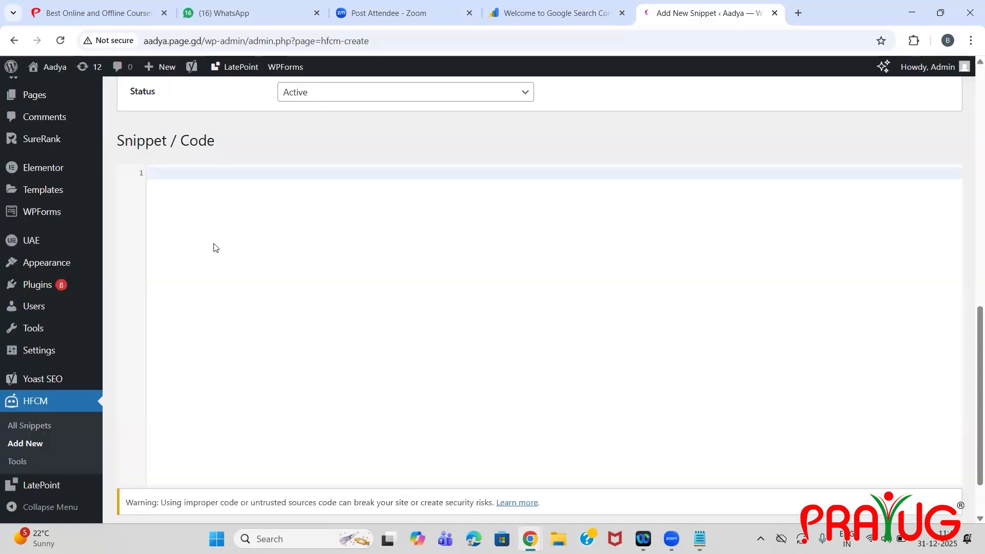
{"action": "key", "text": "ctrl+v"}
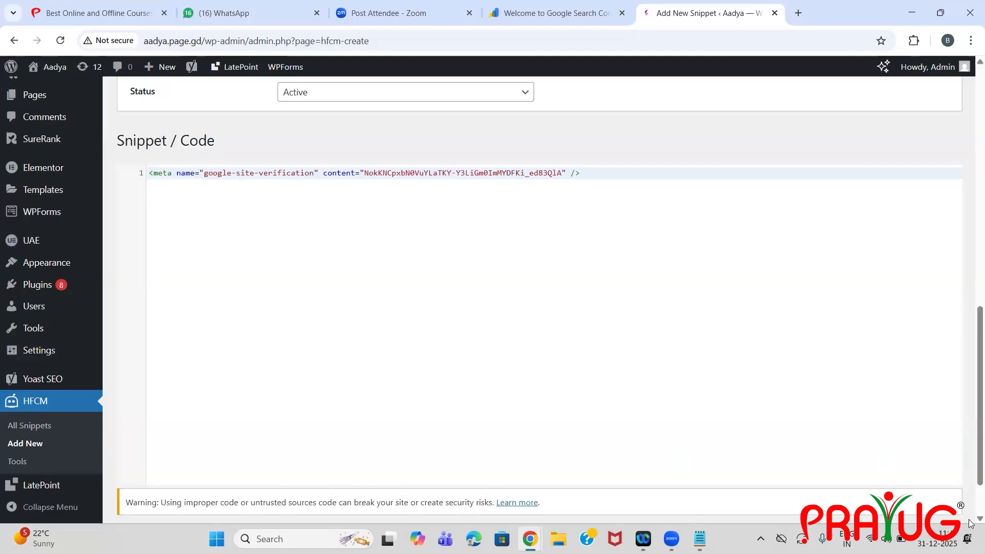
{"action": "scroll", "coordinate": [971, 500], "scroll_direction": "down", "scroll_amount": 2}
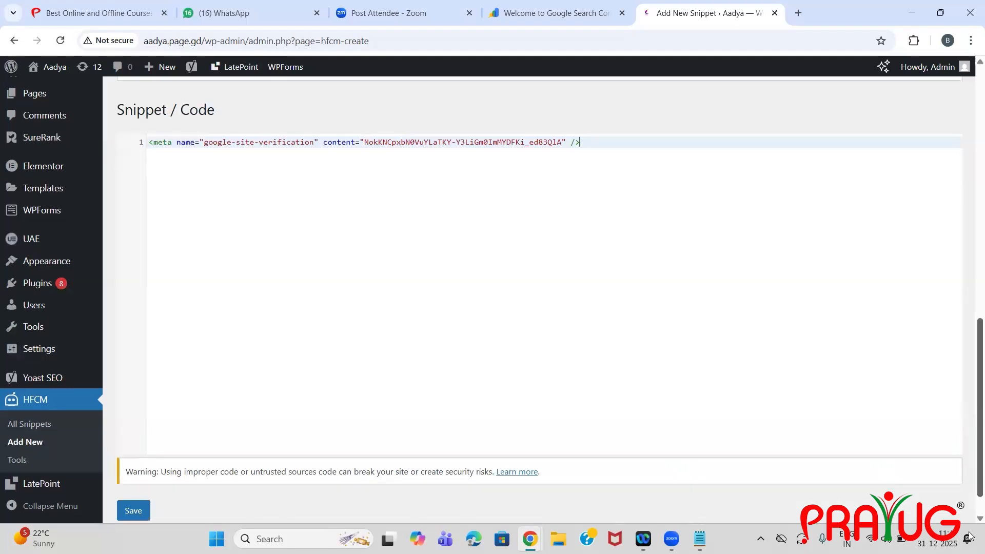
{"action": "left_click", "coordinate": [145, 474]}
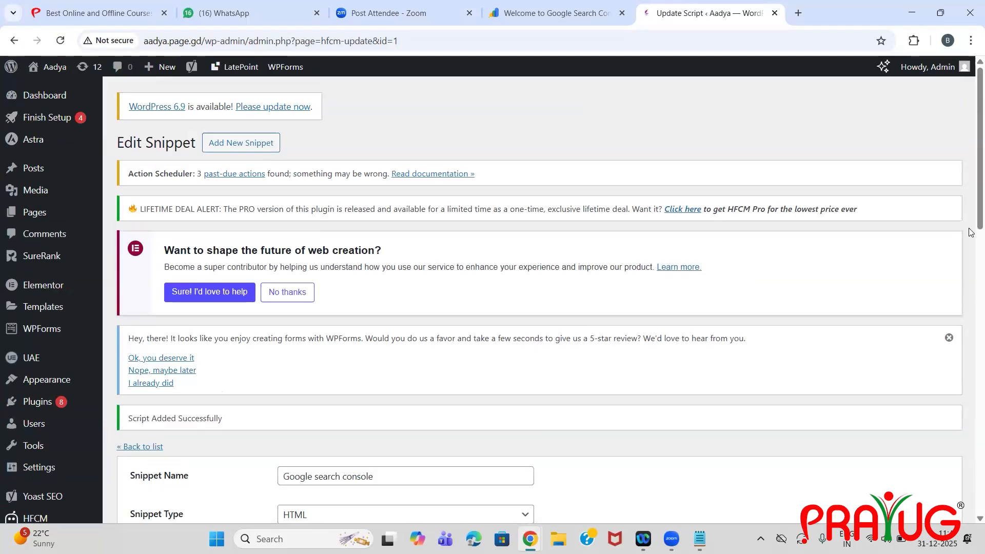
- Review the saved snippet's settings and its entry in the list of all Header Footer Code Manager snippets
{"action": "scroll", "coordinate": [970, 275], "scroll_direction": "down", "scroll_amount": 1}
{"action": "scroll", "coordinate": [971, 275], "scroll_direction": "down", "scroll_amount": 5}
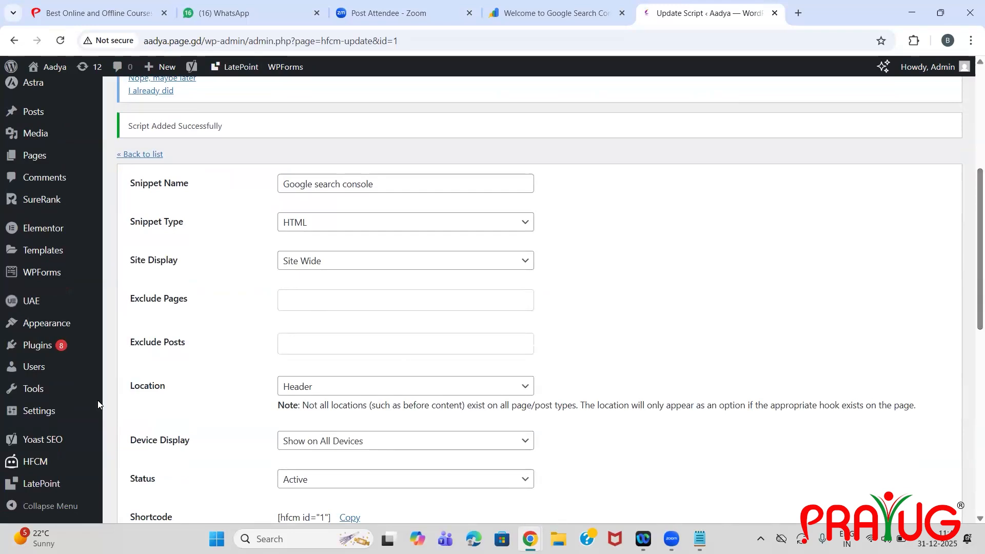
{"action": "mouse_move", "coordinate": [35, 469]}
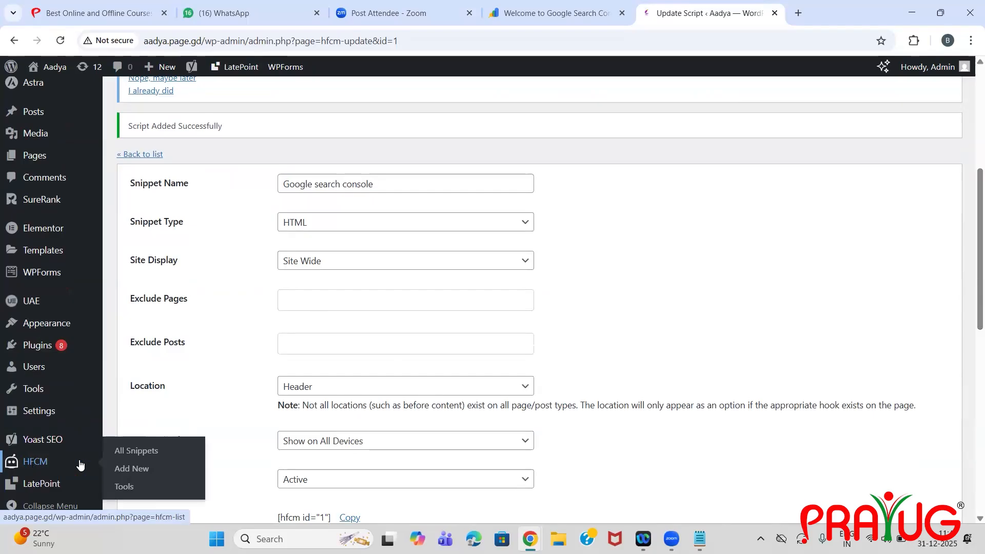
{"action": "left_click", "coordinate": [125, 455]}
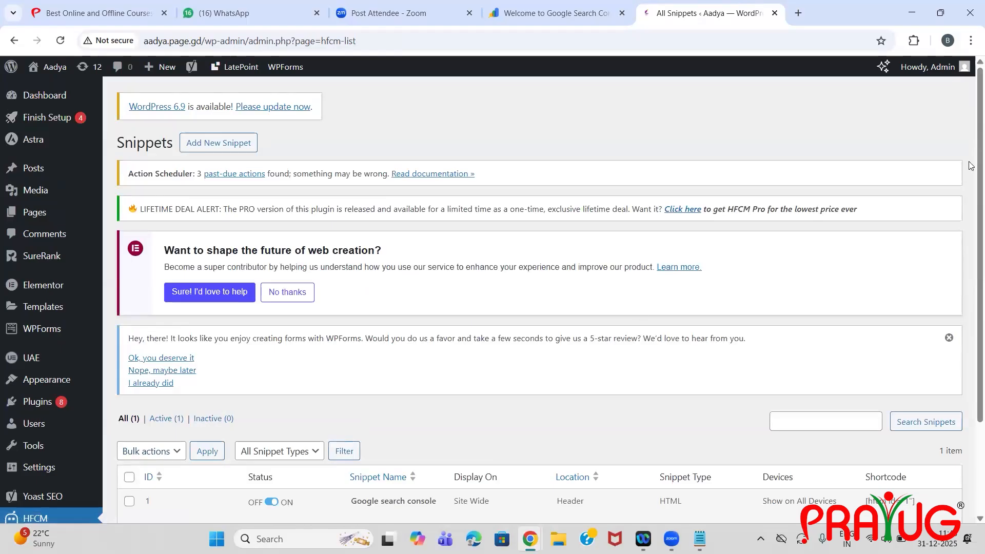
{"action": "scroll", "coordinate": [970, 200], "scroll_direction": "down", "scroll_amount": 1}
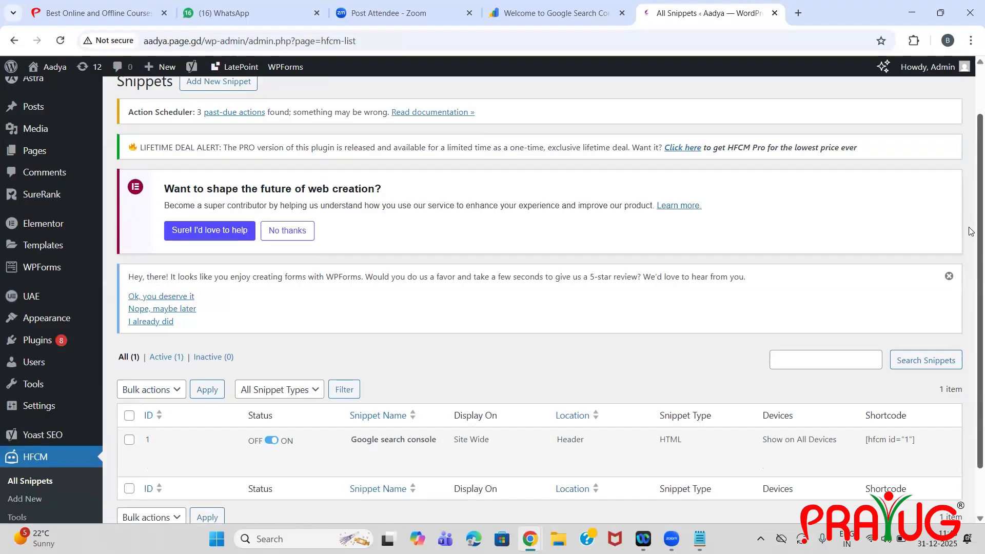
{"action": "scroll", "coordinate": [970, 230], "scroll_direction": "down", "scroll_amount": 1}
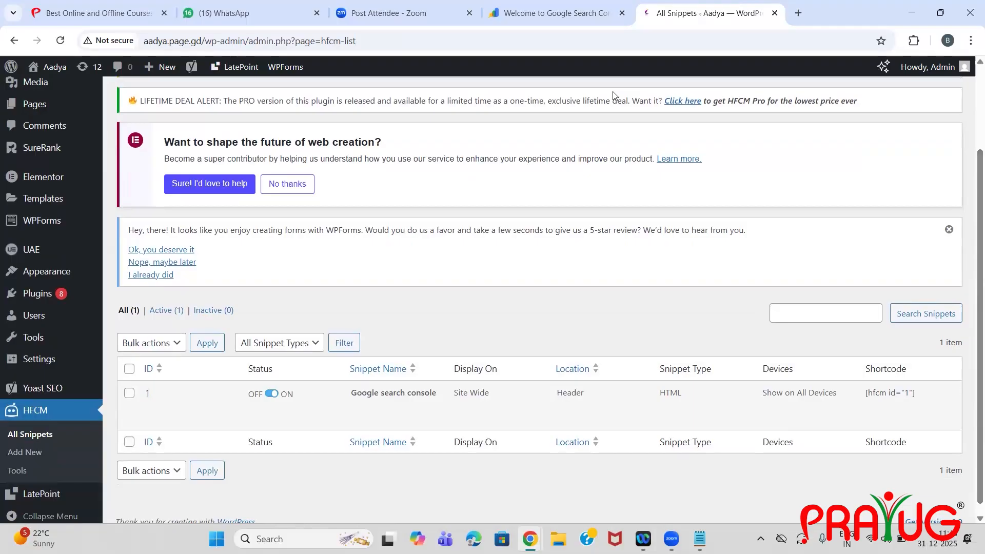
{"action": "left_click", "coordinate": [566, 17]}
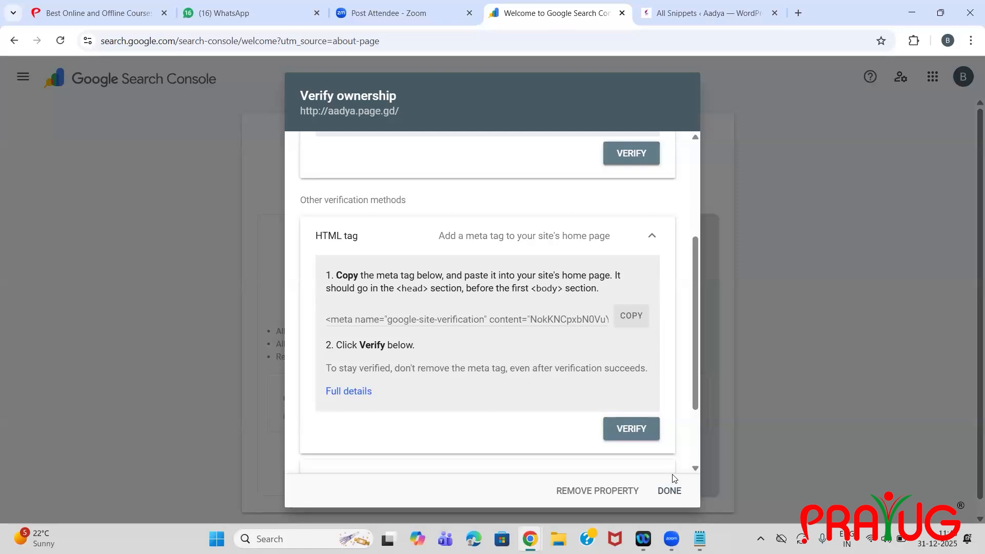
{"action": "left_click", "coordinate": [641, 429]}
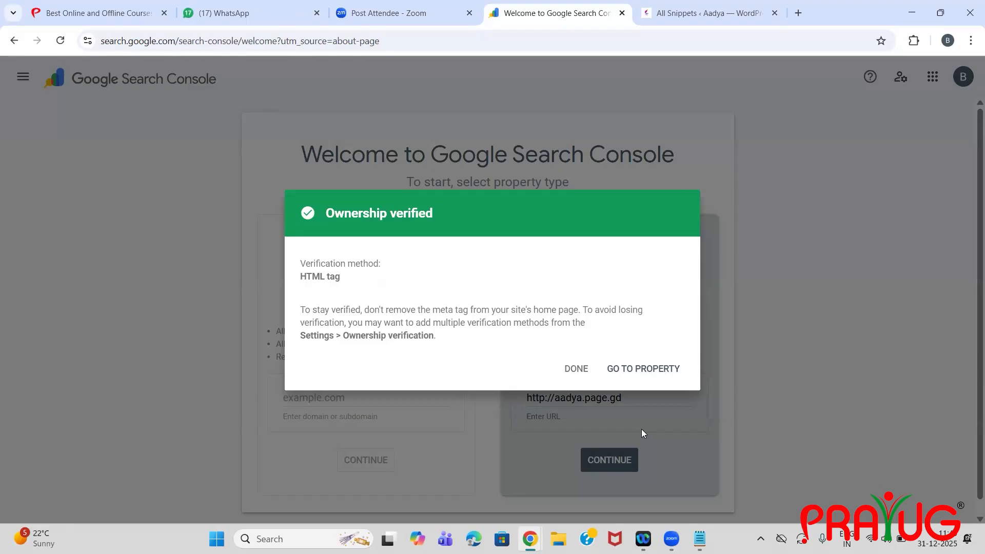
{"action": "left_click", "coordinate": [652, 367]}
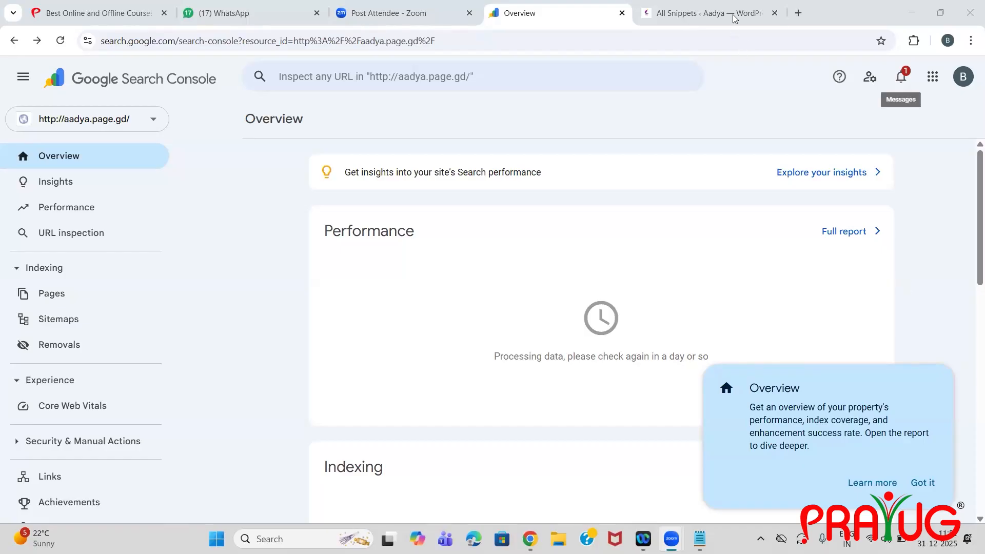
- Search Google for "gtm google tag manager" in a new browser tab
{"action": "key", "text": "ctrl+t"}
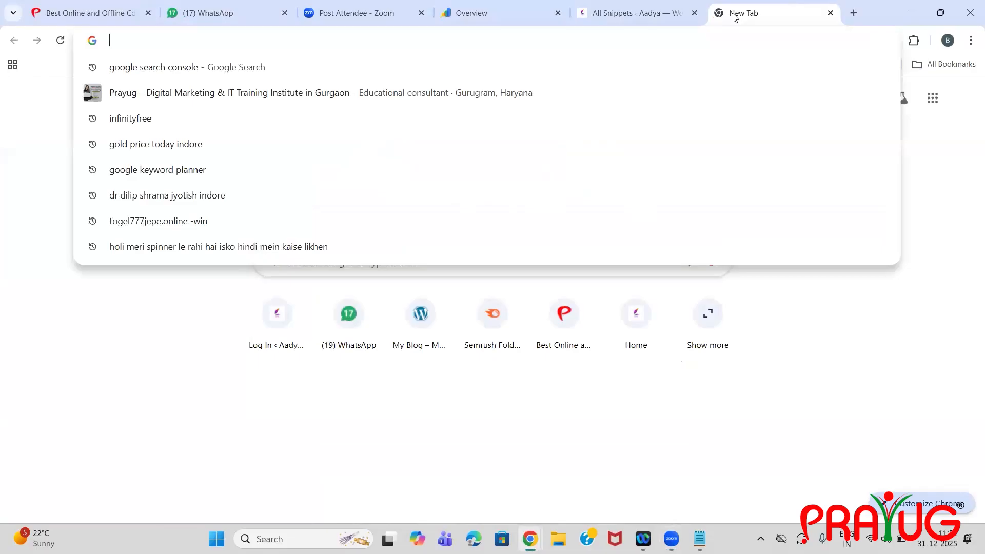
{"action": "type", "text": "gtm"}
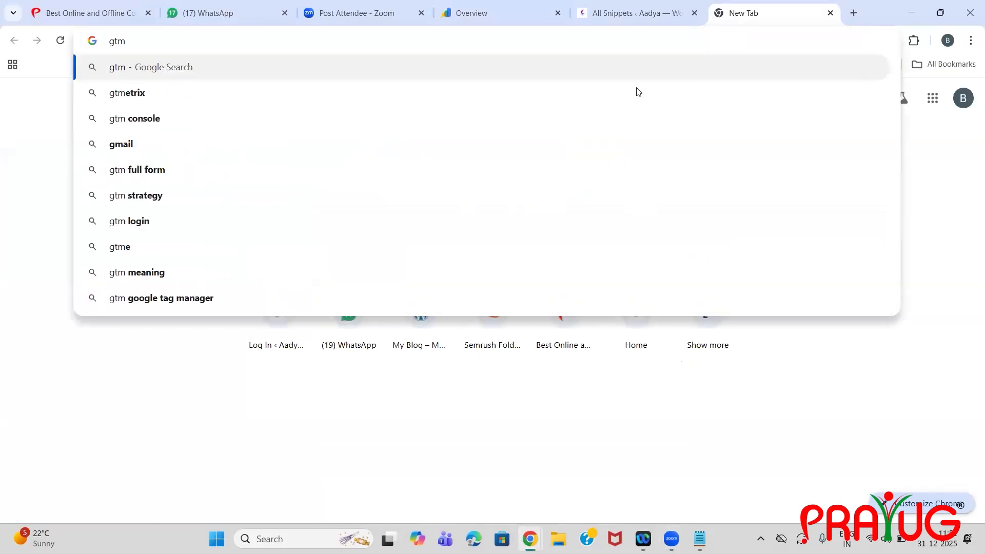
{"action": "left_click", "coordinate": [258, 298]}
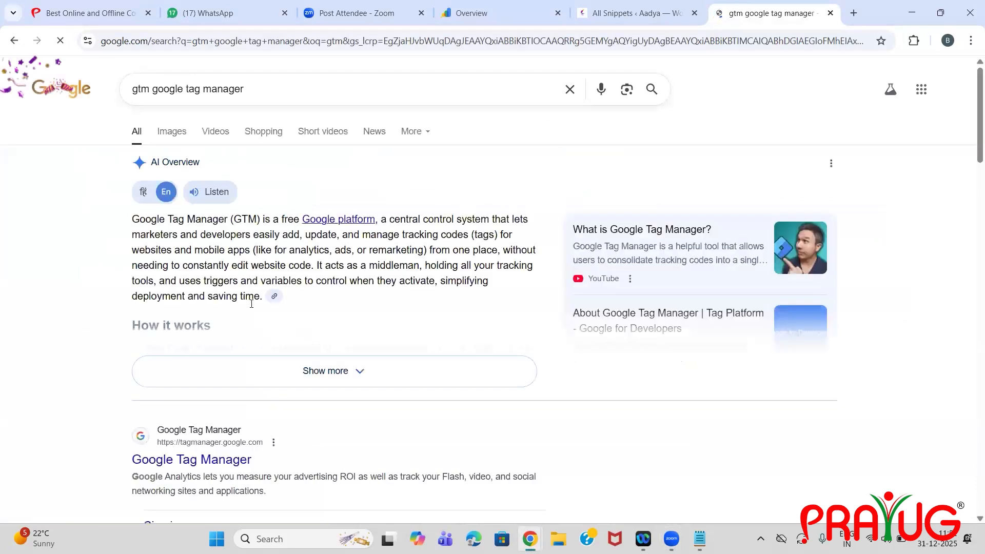
- Open Google Tag Manager from the search results and enter Aadya as the new account's name with India as its country
{"action": "left_click", "coordinate": [184, 467]}
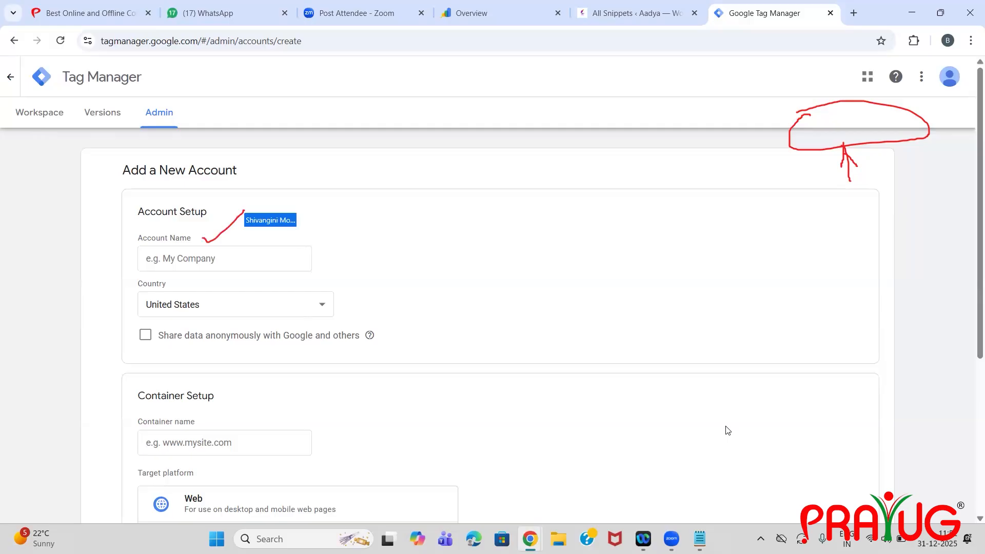
{"action": "left_click", "coordinate": [249, 255]}
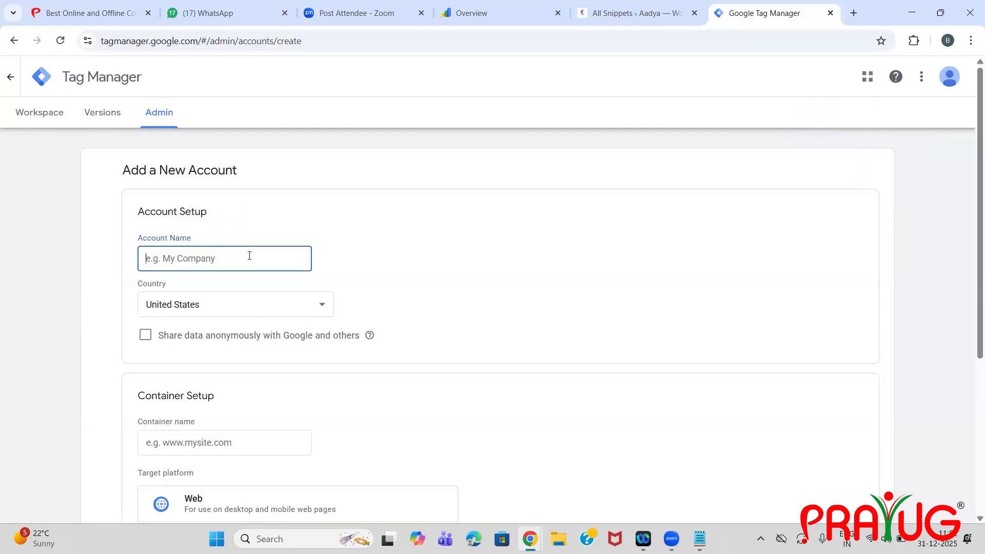
{"action": "type", "text": "Aadya"}
{"action": "left_click", "coordinate": [226, 311]}
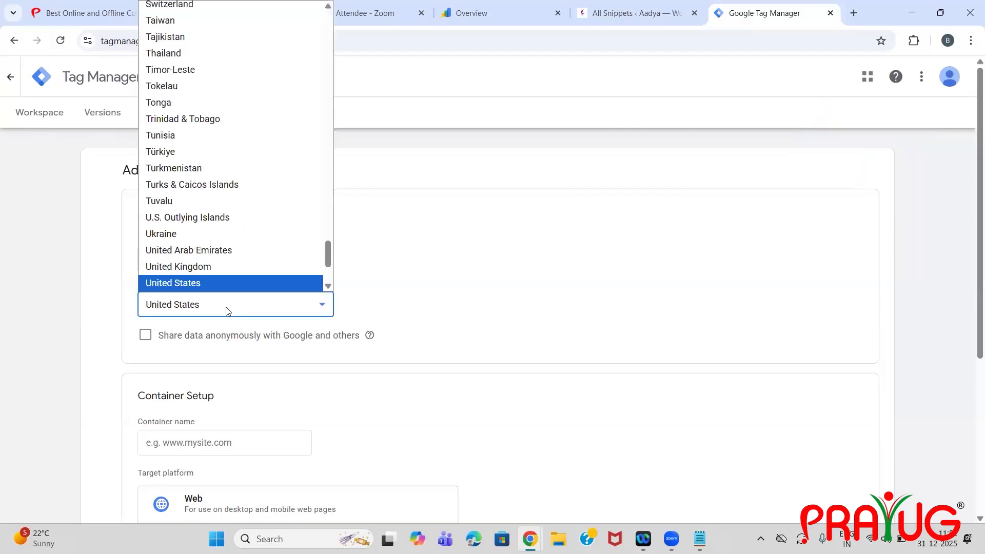
{"action": "type", "text": "in"}
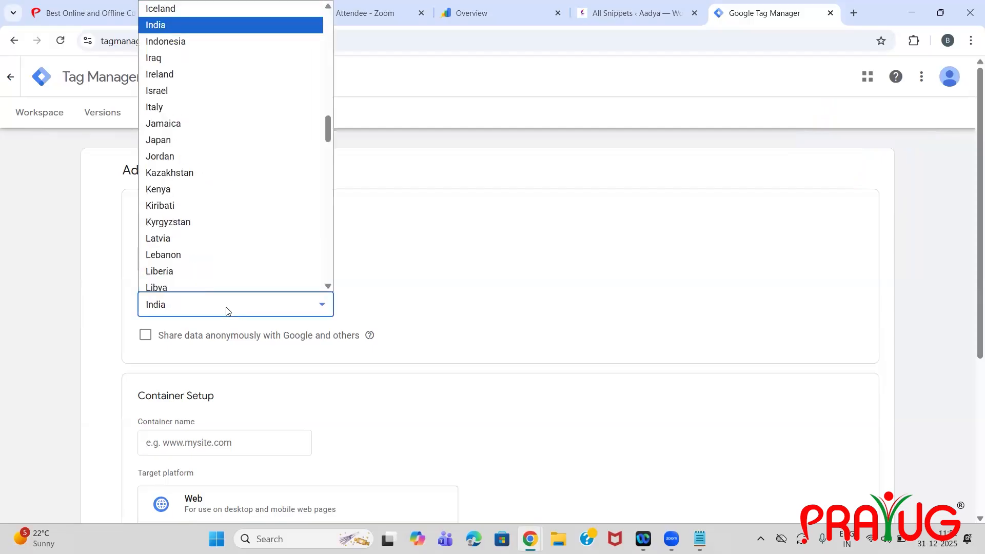
{"action": "type", "text": "k"}
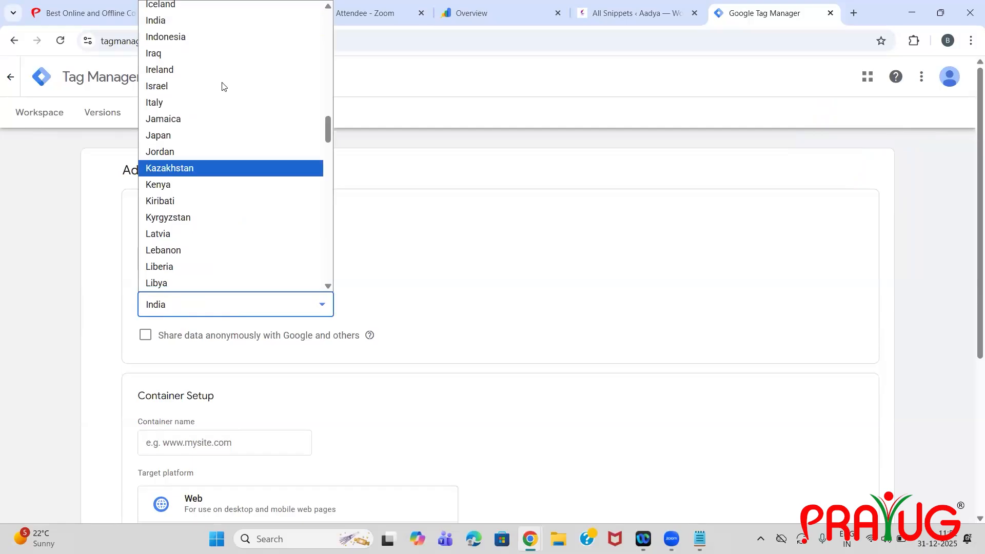
{"action": "left_click", "coordinate": [195, 86]}
{"action": "left_click", "coordinate": [197, 304]}
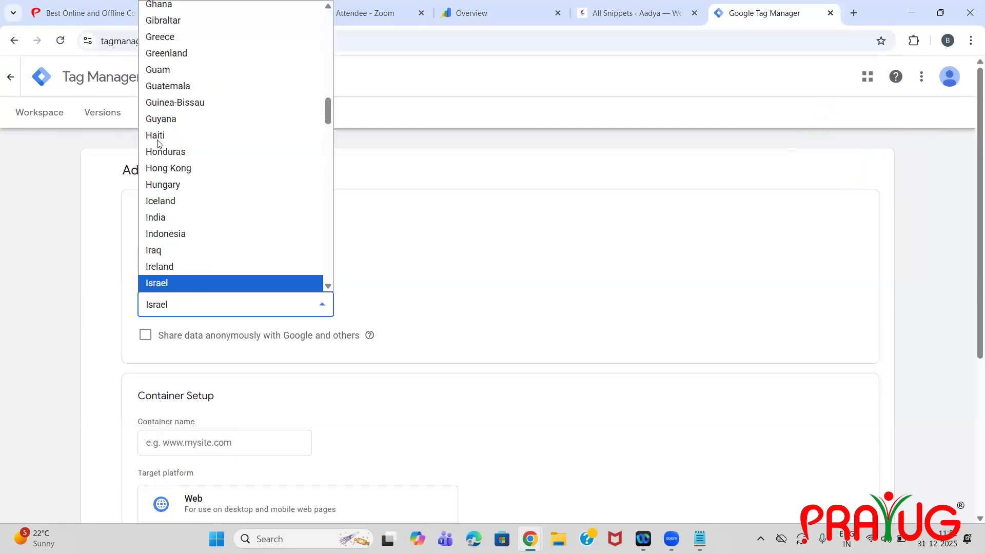
{"action": "left_click", "coordinate": [156, 222]}
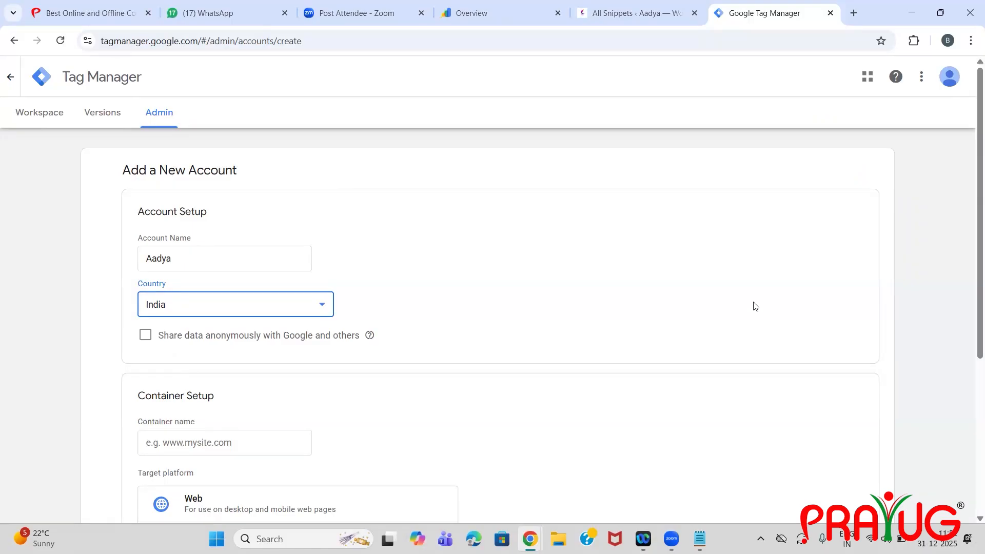
{"action": "scroll", "coordinate": [971, 343], "scroll_direction": "down", "scroll_amount": 1}
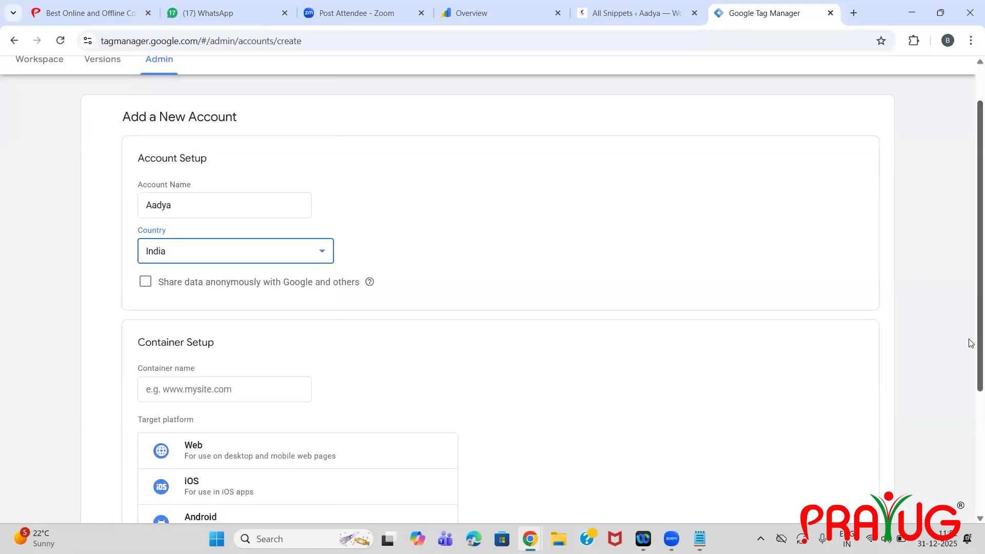
{"action": "scroll", "coordinate": [971, 348], "scroll_direction": "down", "scroll_amount": 2}
{"action": "scroll", "coordinate": [971, 368], "scroll_direction": "down", "scroll_amount": 1}
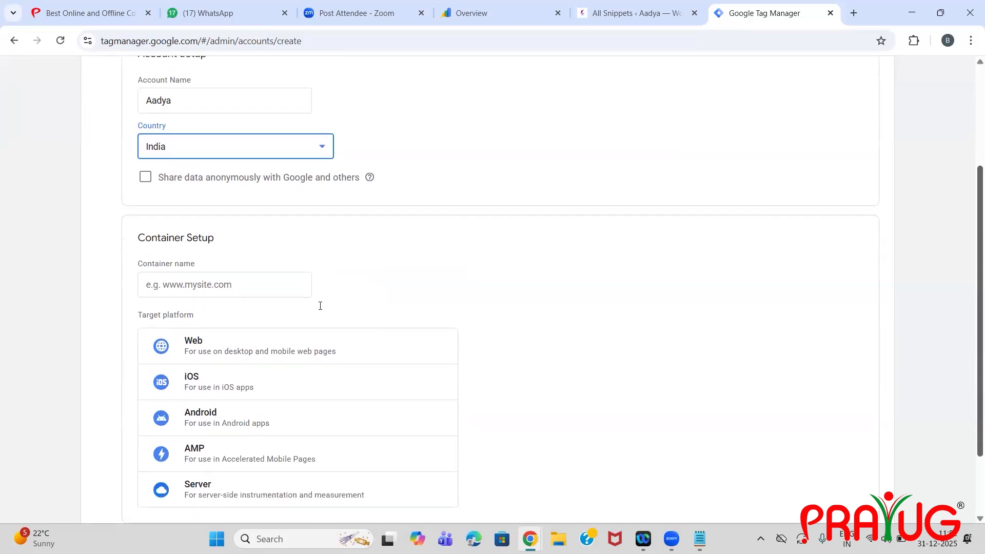
{"action": "left_click", "coordinate": [297, 292]}
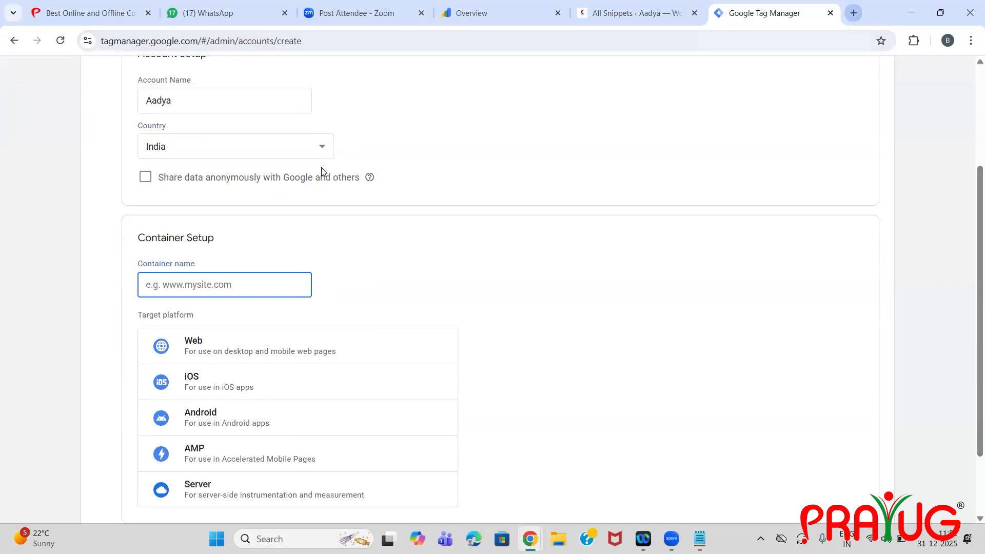
{"action": "key", "text": "ctrl+t"}
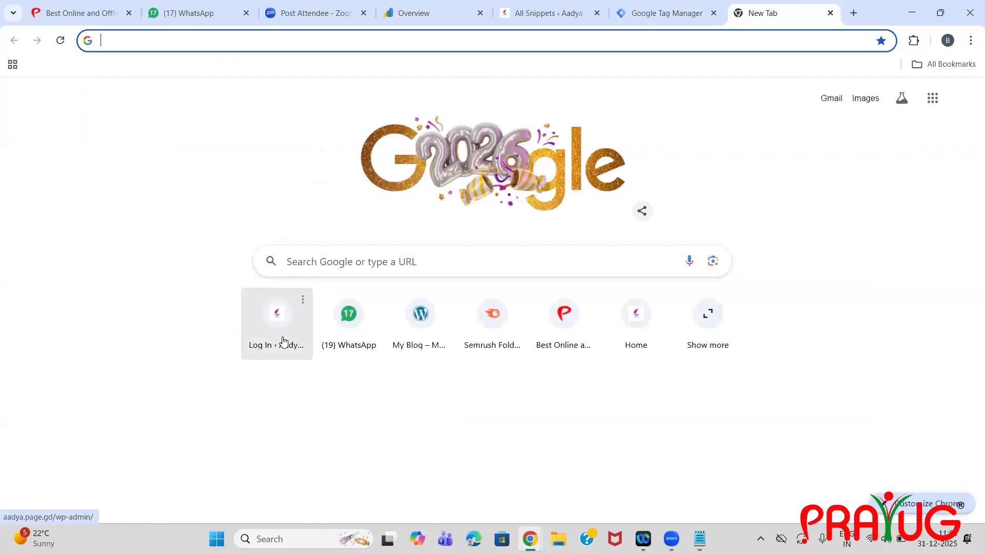
{"action": "left_click", "coordinate": [283, 342]}
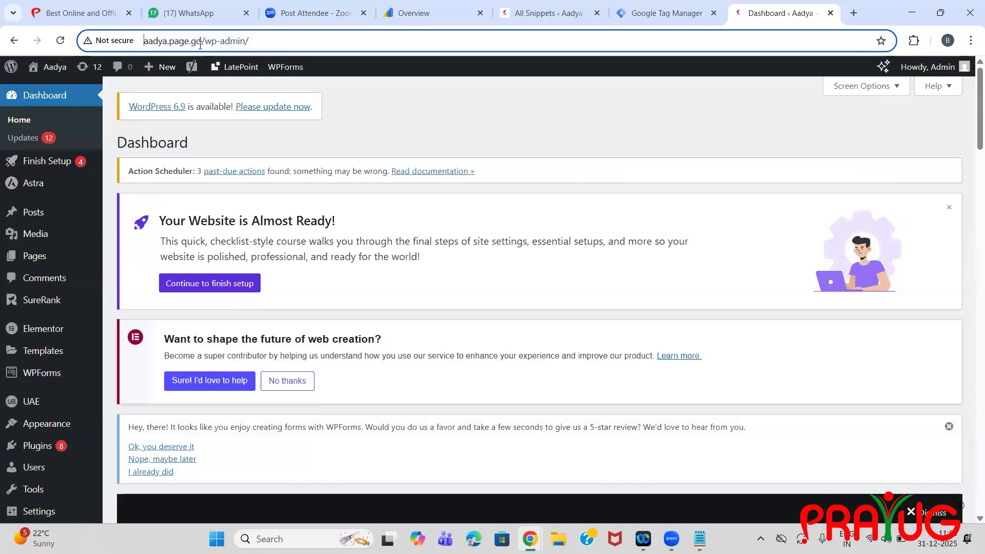
{"action": "double_click", "coordinate": [200, 42]}
{"action": "key", "text": "ctrl+c"}
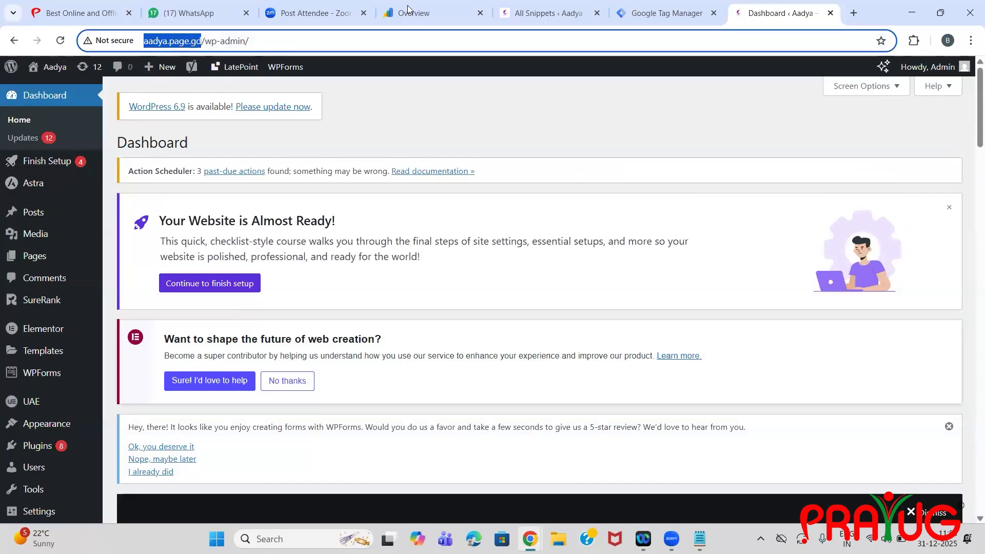
{"action": "left_click", "coordinate": [676, 14]}
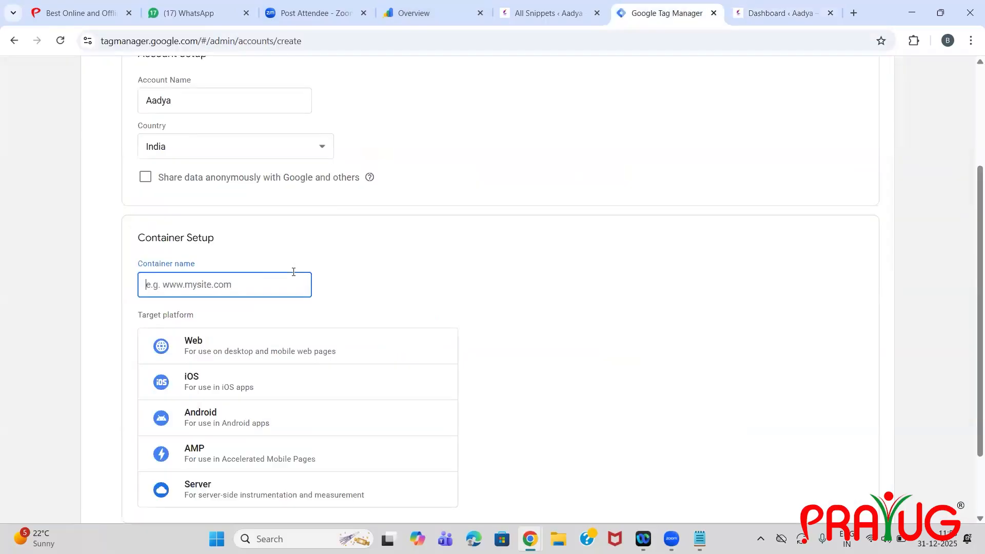
{"action": "key", "text": "ctrl+v"}
{"action": "key", "text": "BackSpace"}
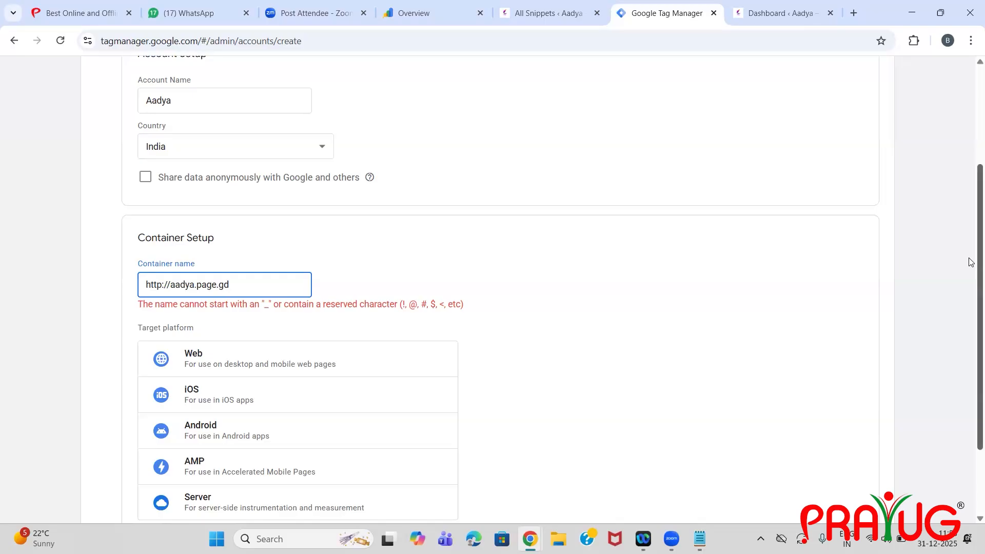
- Choose Web as the container's target platform and change the container name to Aadya
{"action": "scroll", "coordinate": [971, 313], "scroll_direction": "down", "scroll_amount": 2}
{"action": "scroll", "coordinate": [971, 323], "scroll_direction": "down", "scroll_amount": 1}
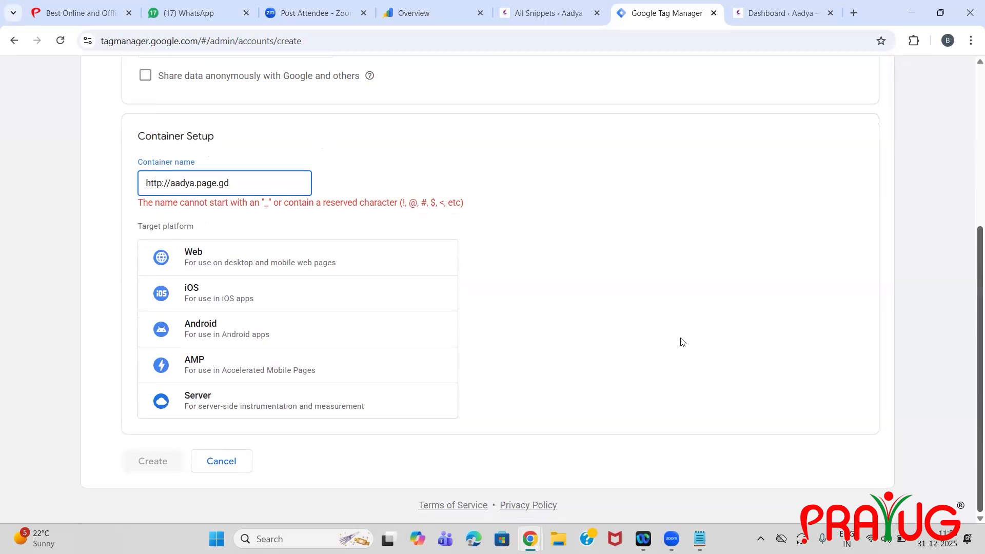
{"action": "left_click", "coordinate": [209, 263]}
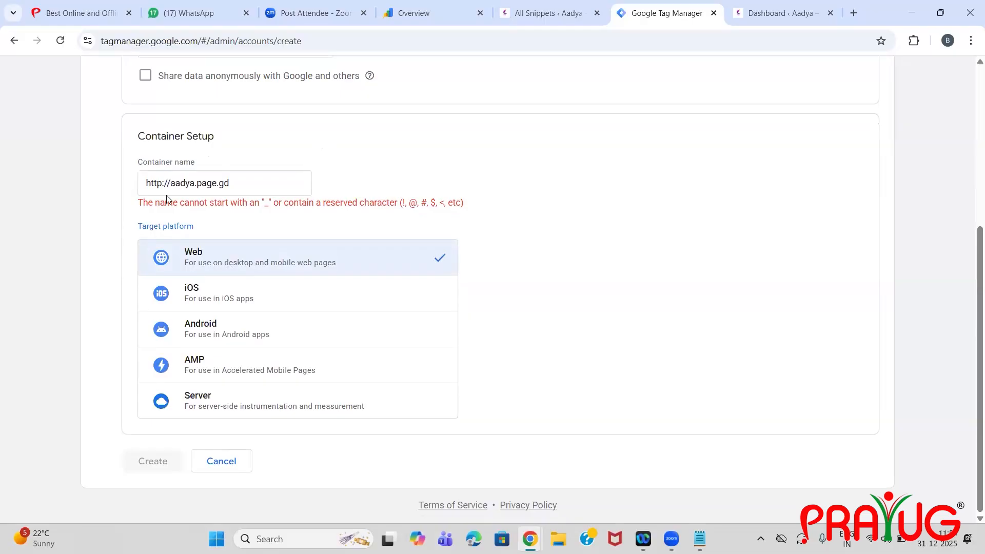
{"action": "left_click", "coordinate": [249, 185]}
{"action": "key", "text": "BackSpace"}
{"action": "key", "text": "BackSpace"}
{"action": "key", "text": "BackSpace"}
{"action": "key", "text": "BackSpace"}
{"action": "key", "text": "BackSpace"}
{"action": "key", "text": "BackSpace"}
{"action": "key", "text": "BackSpace"}
{"action": "key", "text": "BackSpace"}
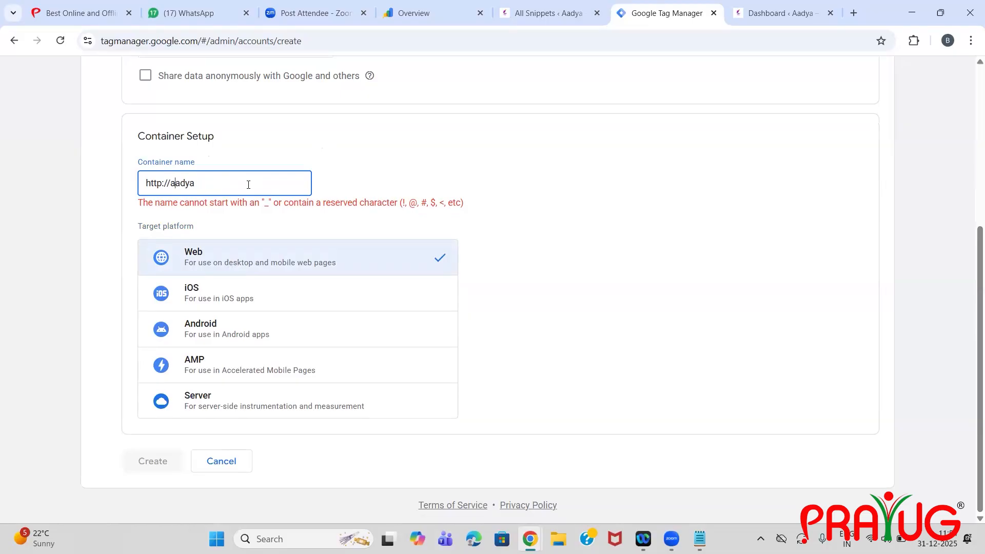
{"action": "key", "text": "BackSpace"}
{"action": "key", "text": "BackSpace"}
{"action": "key", "text": "BackSpace"}
{"action": "key", "text": "BackSpace"}
{"action": "key", "text": "BackSpace"}
{"action": "key", "text": "BackSpace"}
{"action": "key", "text": "BackSpace"}
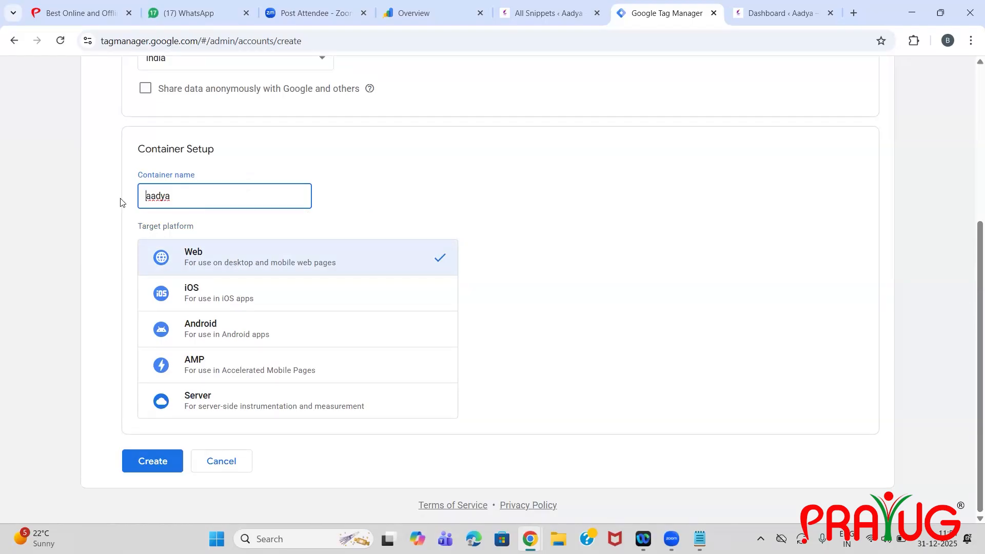
{"action": "key", "text": "Delete"}
{"action": "type", "text": "A"}
- Create the account and container, accepting the Data Processing Terms and the Google Tag Manager Terms of Service Agreement
{"action": "left_click", "coordinate": [147, 461]}
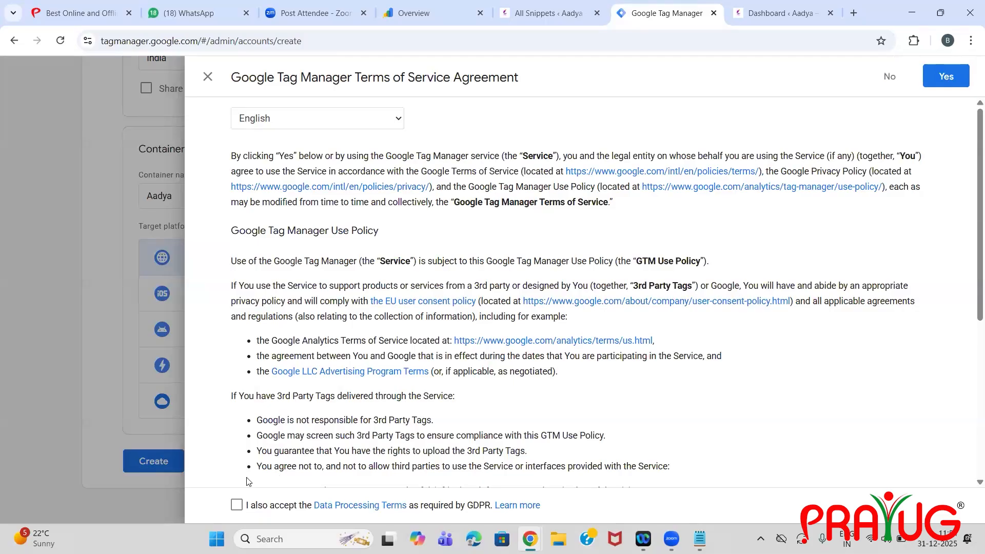
{"action": "scroll", "coordinate": [237, 507], "scroll_direction": "down", "scroll_amount": 2}
{"action": "left_click", "coordinate": [236, 506]}
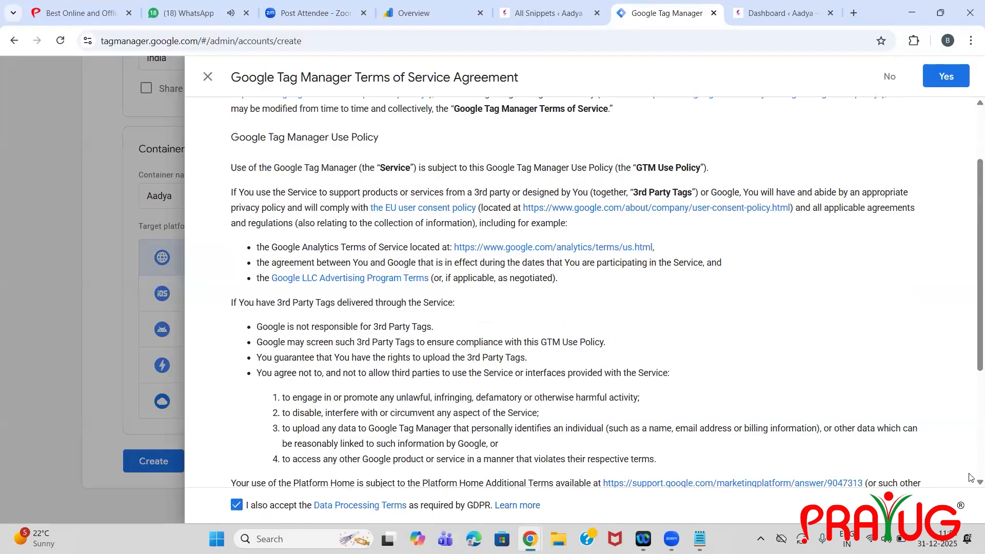
{"action": "scroll", "coordinate": [971, 478], "scroll_direction": "down", "scroll_amount": 4}
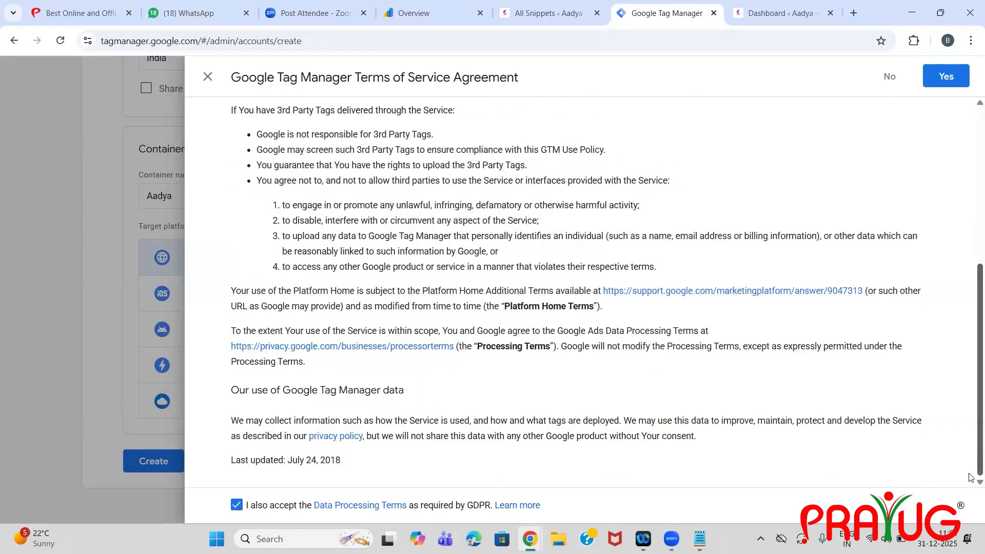
{"action": "left_click", "coordinate": [955, 78]}
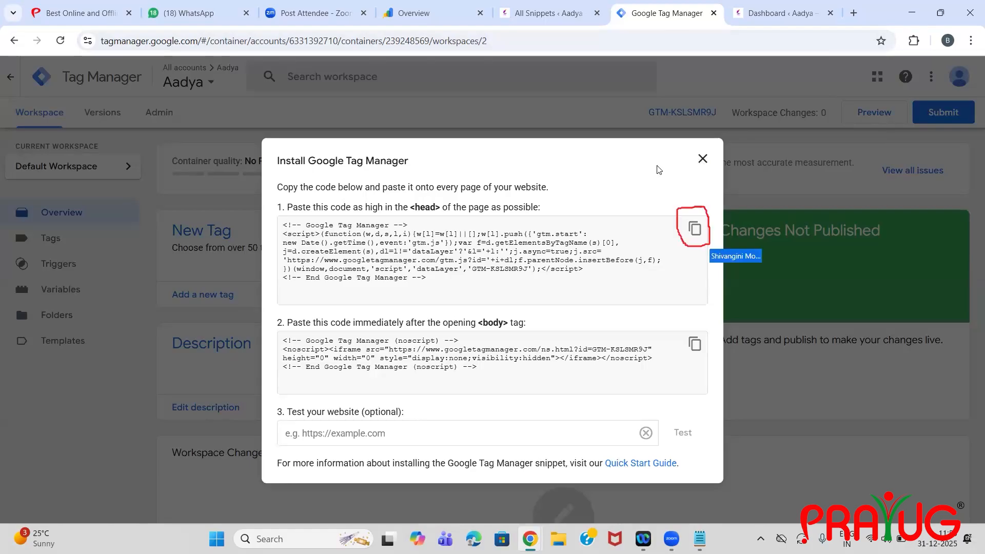
- Copy the Google Tag Manager code for the page head and start a new Header Footer Code Manager snippet in WordPress
{"action": "left_click", "coordinate": [698, 233]}
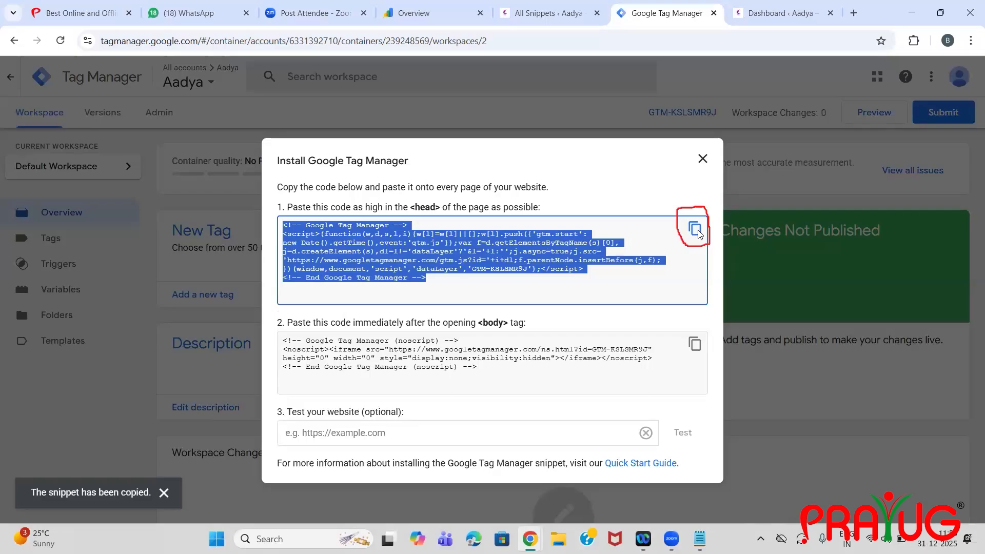
{"action": "left_click", "coordinate": [551, 14]}
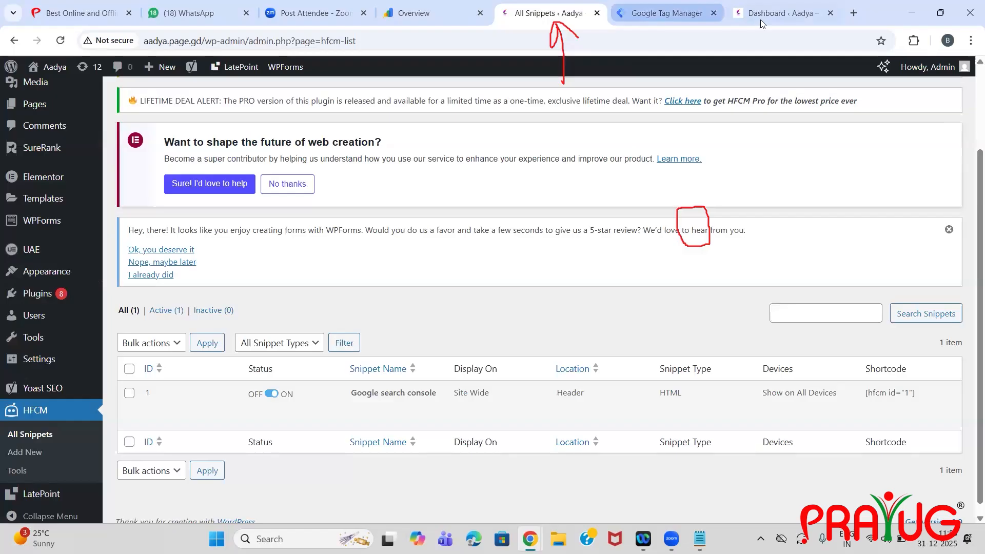
{"action": "left_click", "coordinate": [760, 15]}
{"action": "left_click", "coordinate": [530, 18]}
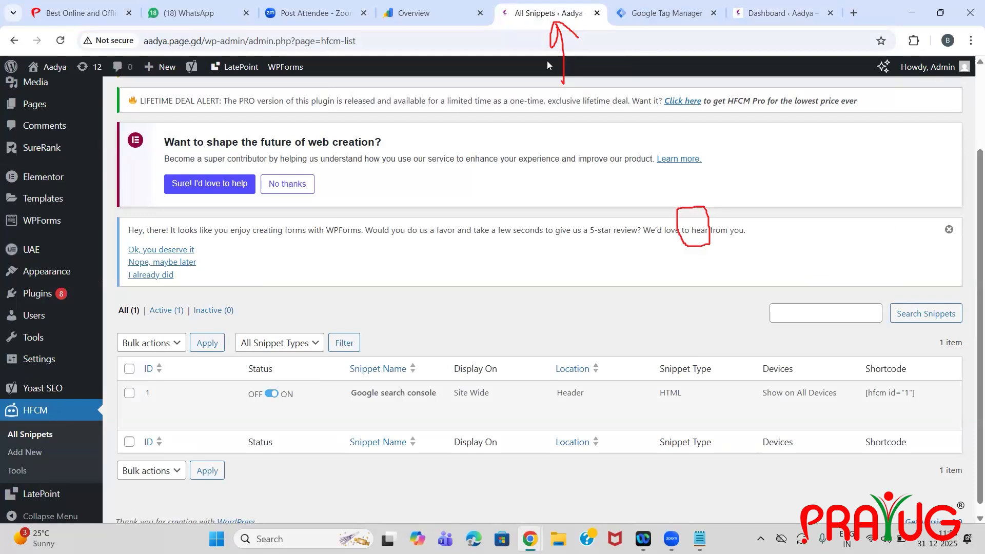
{"action": "left_click", "coordinate": [46, 454]}
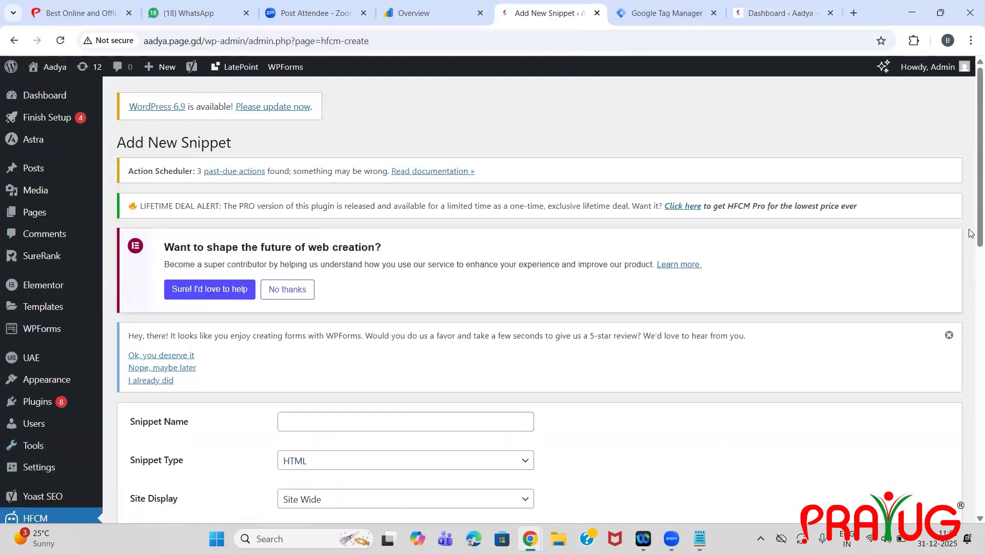
- Name the new snippet "Google tag manager (head)"
{"action": "scroll", "coordinate": [971, 282], "scroll_direction": "down", "scroll_amount": 3}
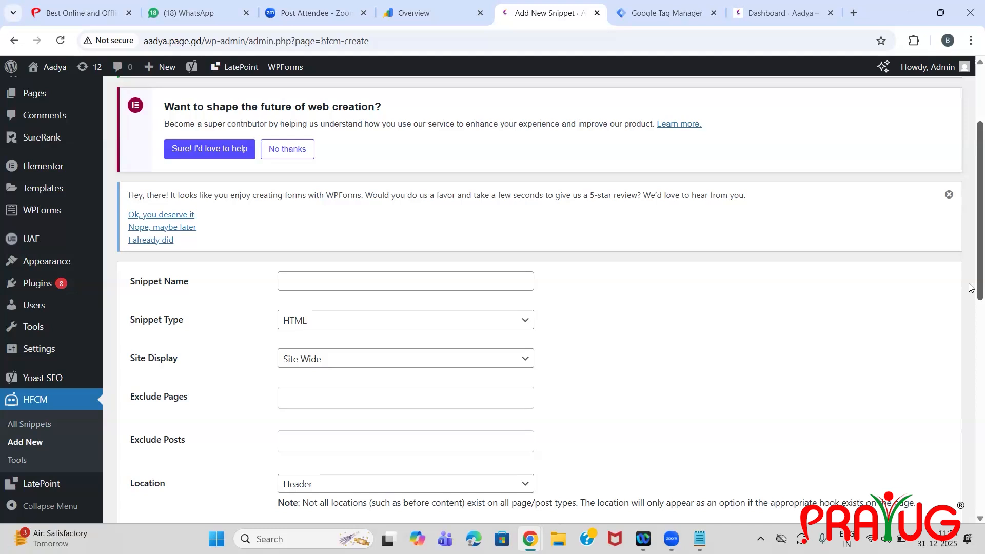
{"action": "left_click", "coordinate": [452, 286]}
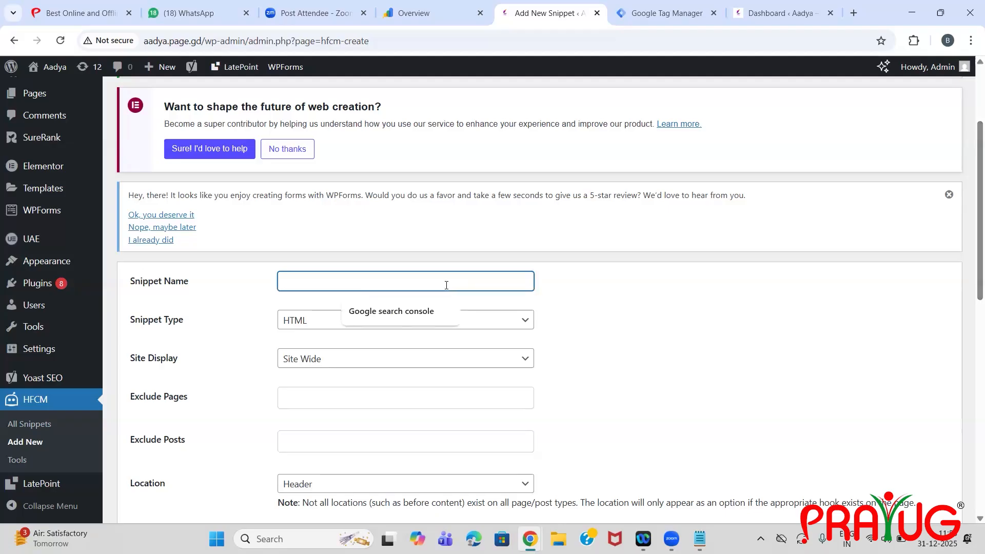
{"action": "type", "text": "Google tag "}
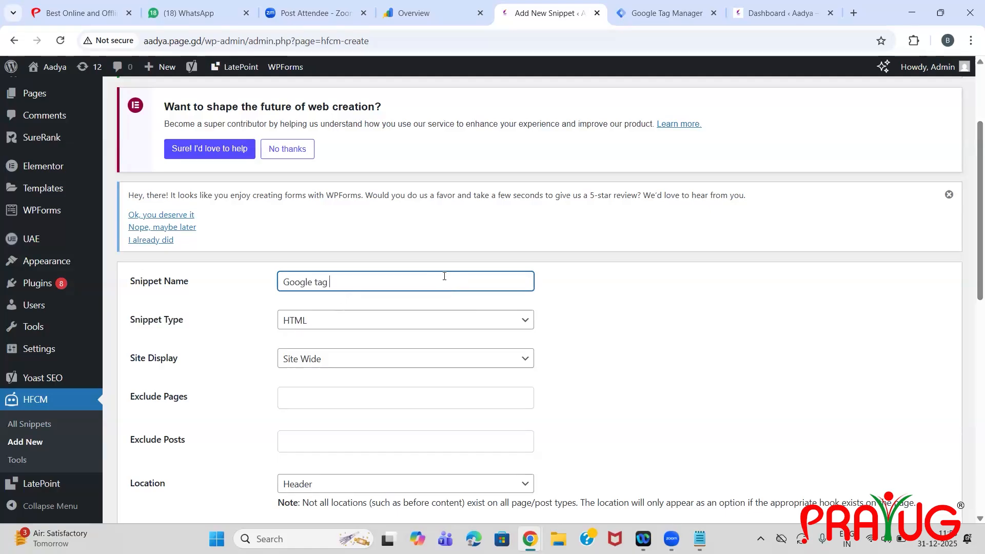
{"action": "type", "text": "manager ()head"}
{"action": "key", "text": "Right"}
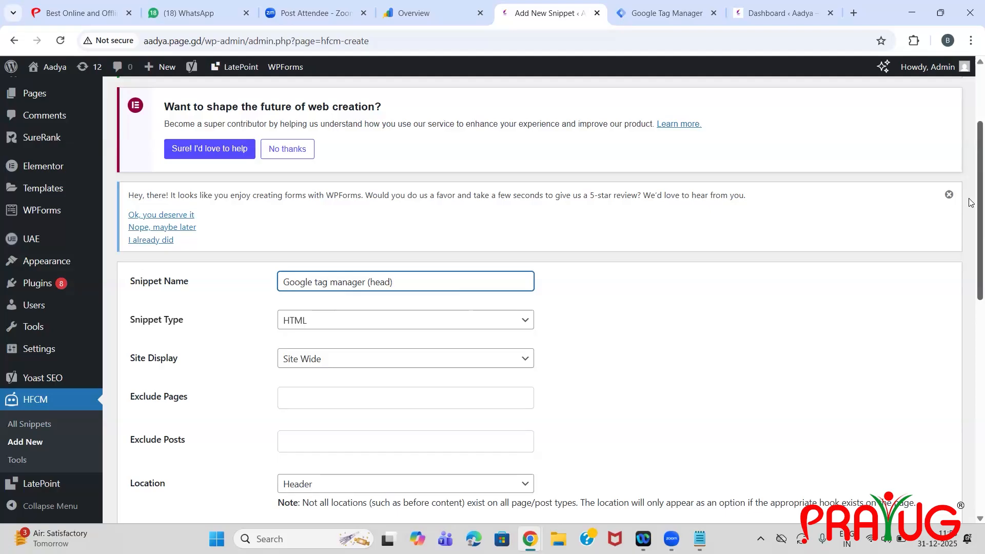
- Paste the Google Tag Manager head code into the snippet's code area and save the snippet
{"action": "scroll", "coordinate": [969, 308], "scroll_direction": "down", "scroll_amount": 7}
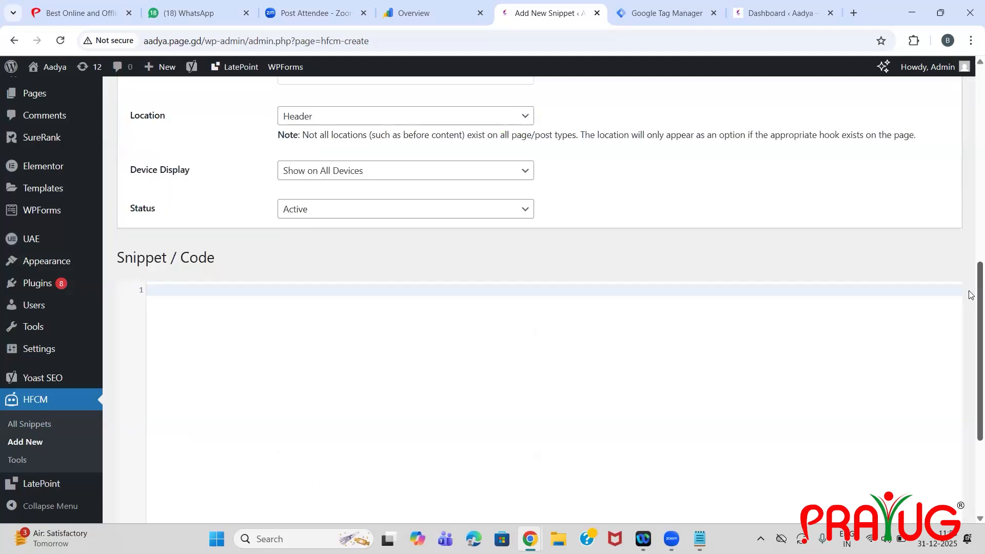
{"action": "scroll", "coordinate": [968, 292], "scroll_direction": "up", "scroll_amount": 3}
{"action": "scroll", "coordinate": [970, 344], "scroll_direction": "down", "scroll_amount": 5}
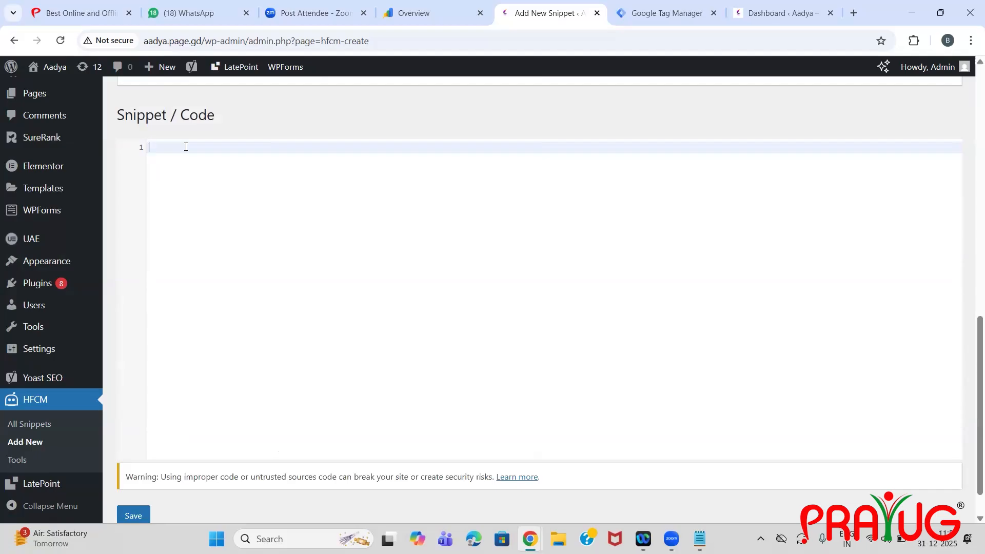
{"action": "type", "text": "<!-- Google Tag Manager --> <script>(function(w,d,s,l,i){w[l]=w[l]||[];w[l].push({'gtm.start': new Date().getTime(),event:'gtm.js'});var f=d.getElementsByTagName(s)[0], j=d.createElement(s),dl=l!='dataLayer'?'&l='+l:'';j.async=true;j.src= 'https://www.googletagmanager.com/gtm.js?id='+i+dl;f.parentNode.insertBefore(j,f); })(window,document,'script','dataLayer','GTM-KSLSMR9J');</script> <!-- End Google Tag Manager -->"}
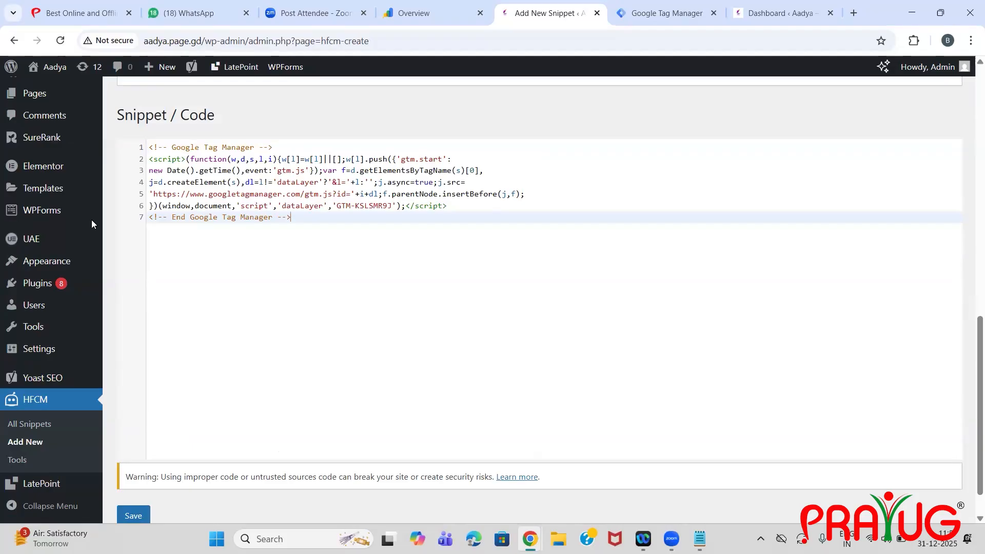
{"action": "left_click", "coordinate": [133, 516]}
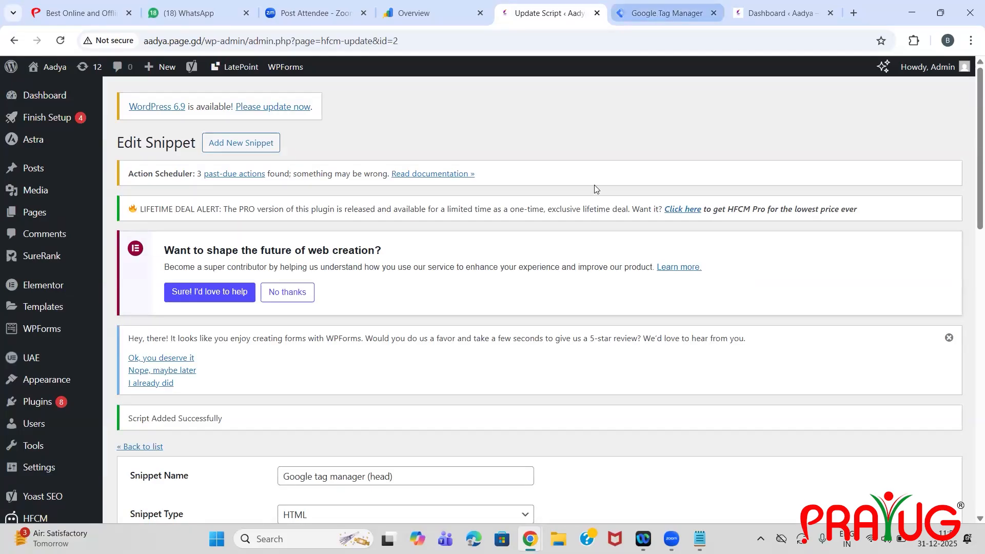
- Switch to Google Tag Manager and close the Install Google Tag Manager instructions
{"action": "key", "text": "ctrl+Tab"}
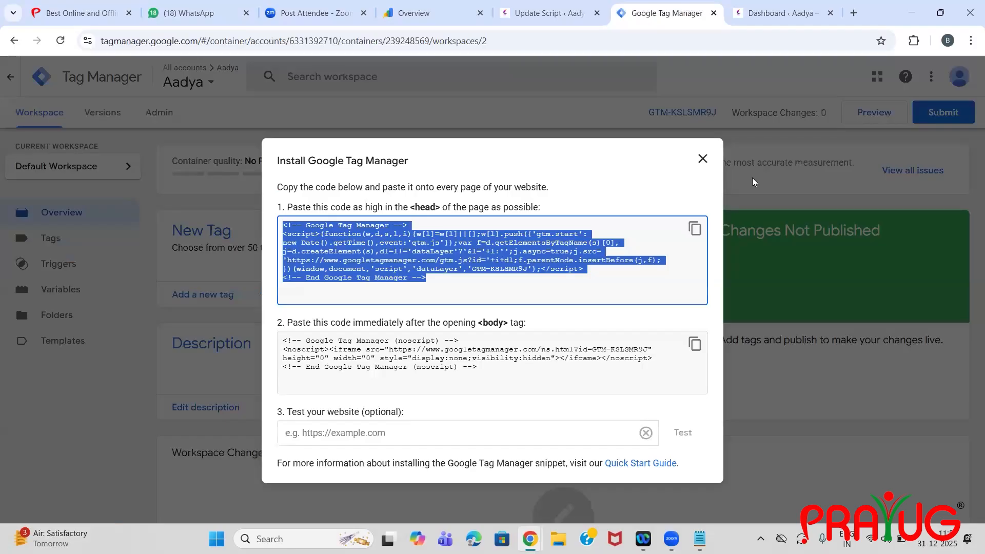
{"action": "left_click", "coordinate": [751, 178]}
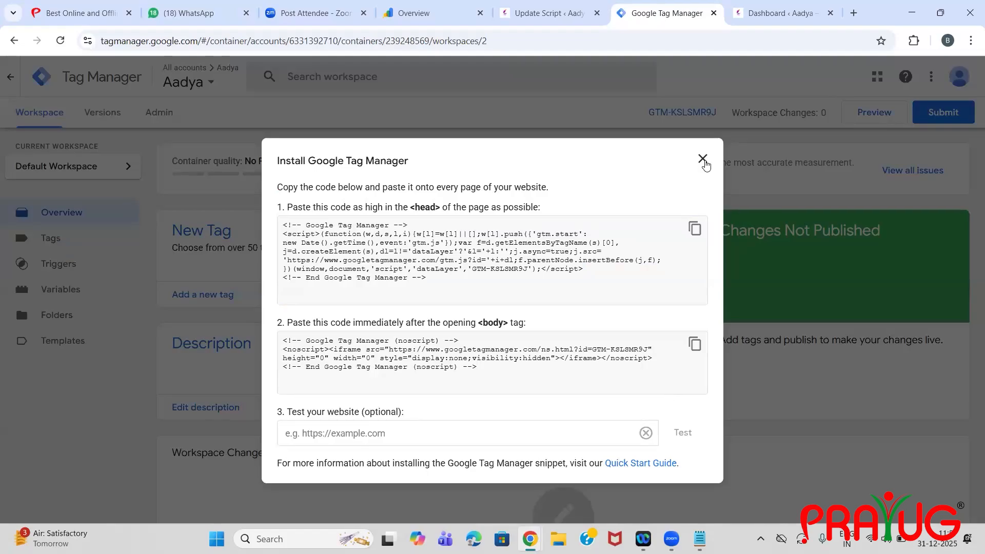
{"action": "left_click", "coordinate": [402, 492]}
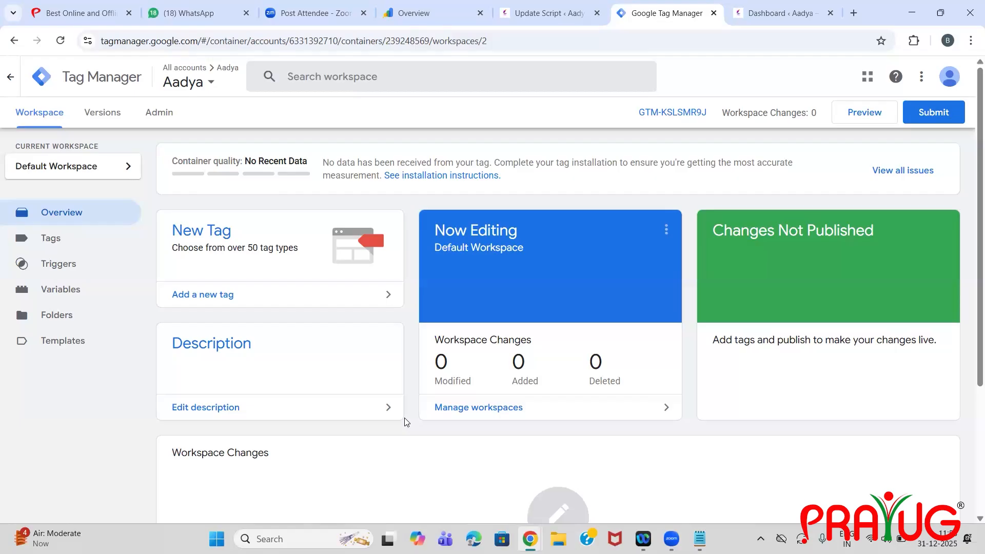
- Switch to Google Search Console, open the property's ownership verification settings and expand the Google Tag Manager method
{"action": "left_click", "coordinate": [453, 18]}
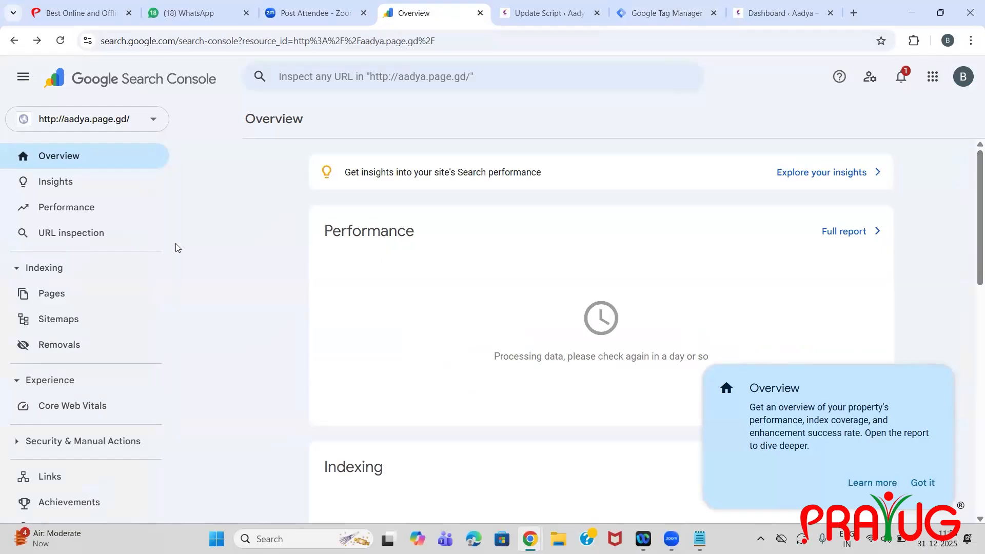
{"action": "scroll", "coordinate": [188, 441], "scroll_direction": "down", "scroll_amount": 3}
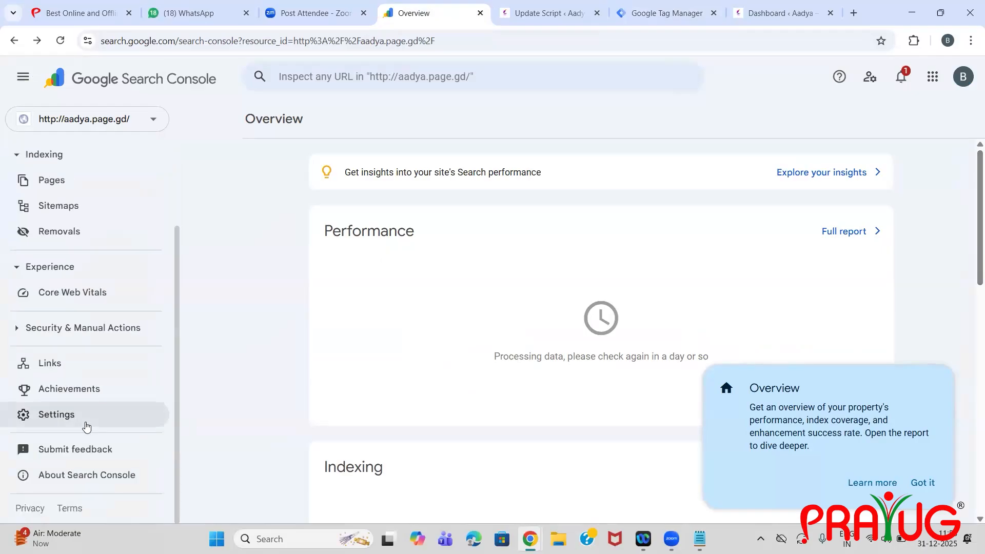
{"action": "left_click", "coordinate": [49, 411]}
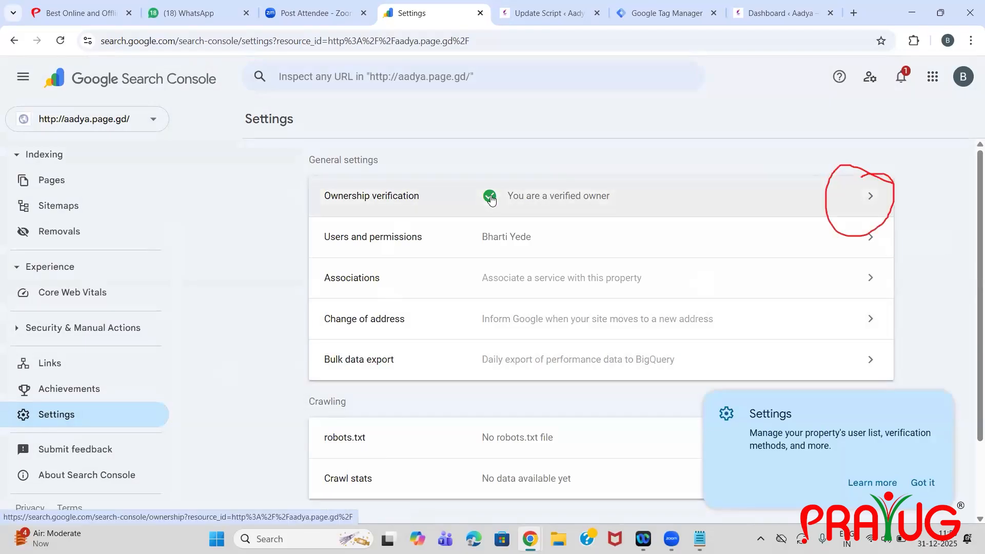
{"action": "left_click", "coordinate": [872, 195]}
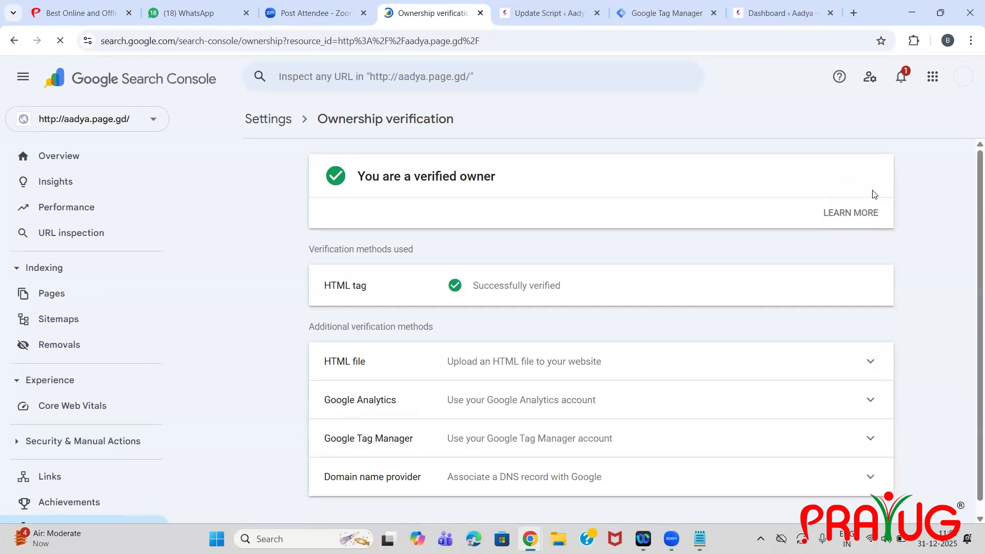
{"action": "left_click", "coordinate": [341, 442]}
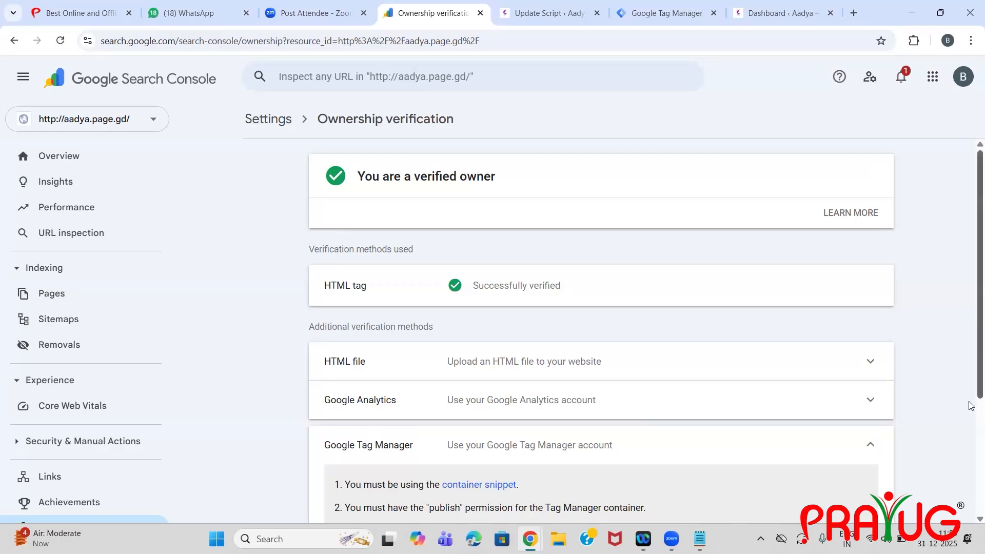
- Read the requirements of the Google Tag Manager verification method and look at its full details help page
{"action": "scroll", "coordinate": [971, 457], "scroll_direction": "down", "scroll_amount": 2}
{"action": "scroll", "coordinate": [971, 458], "scroll_direction": "down", "scroll_amount": 1}
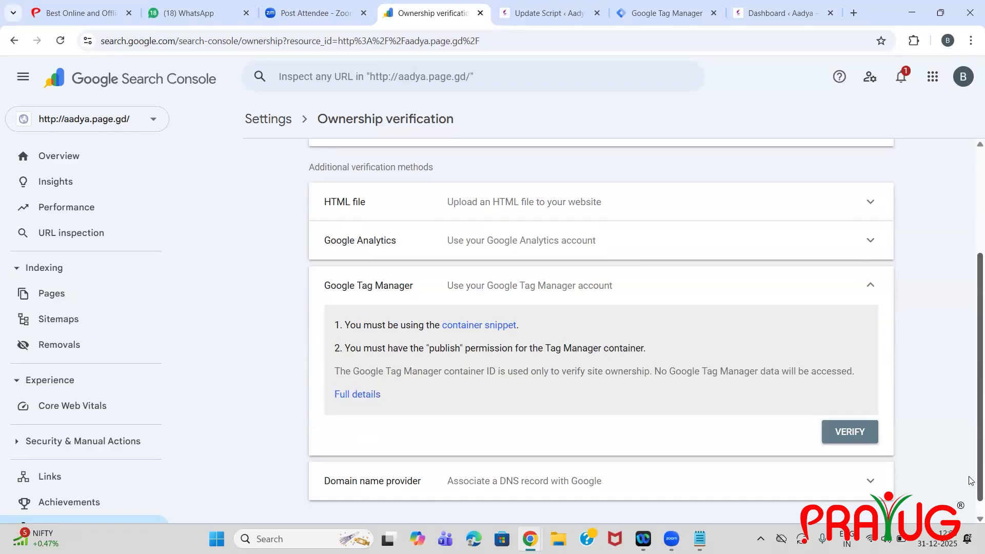
{"action": "scroll", "coordinate": [971, 480], "scroll_direction": "down", "scroll_amount": 1}
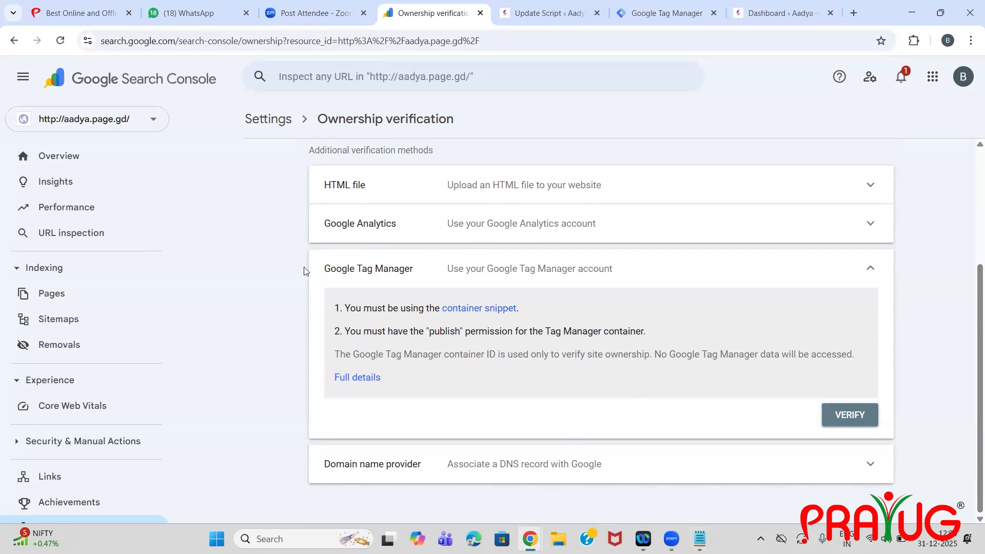
{"action": "left_click", "coordinate": [370, 381]}
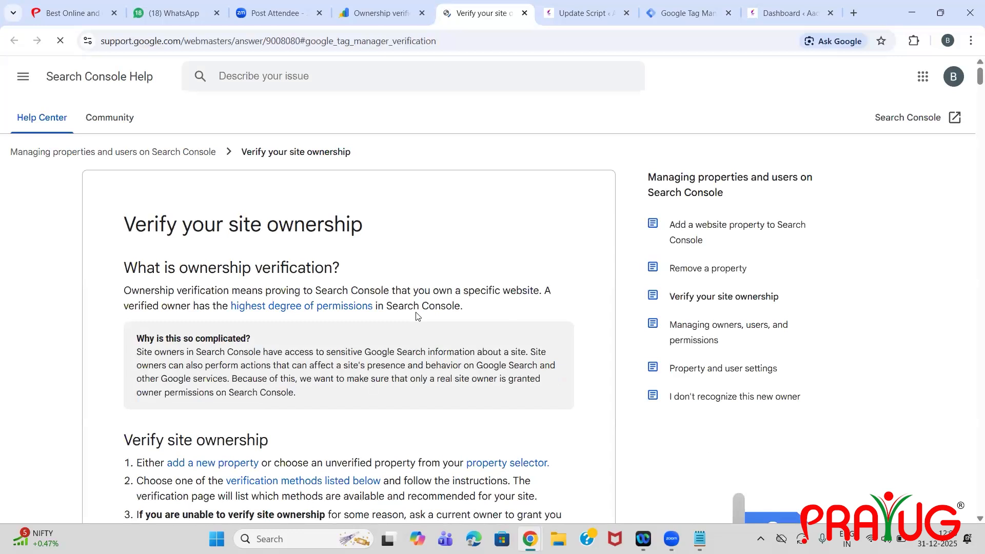
{"action": "key", "text": "ctrl+w"}
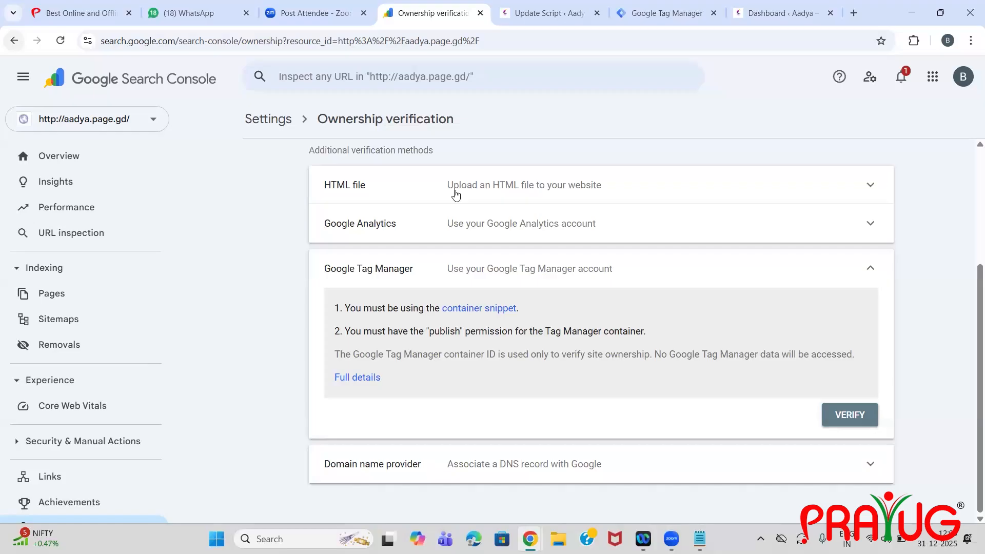
{"action": "left_click", "coordinate": [152, 121]}
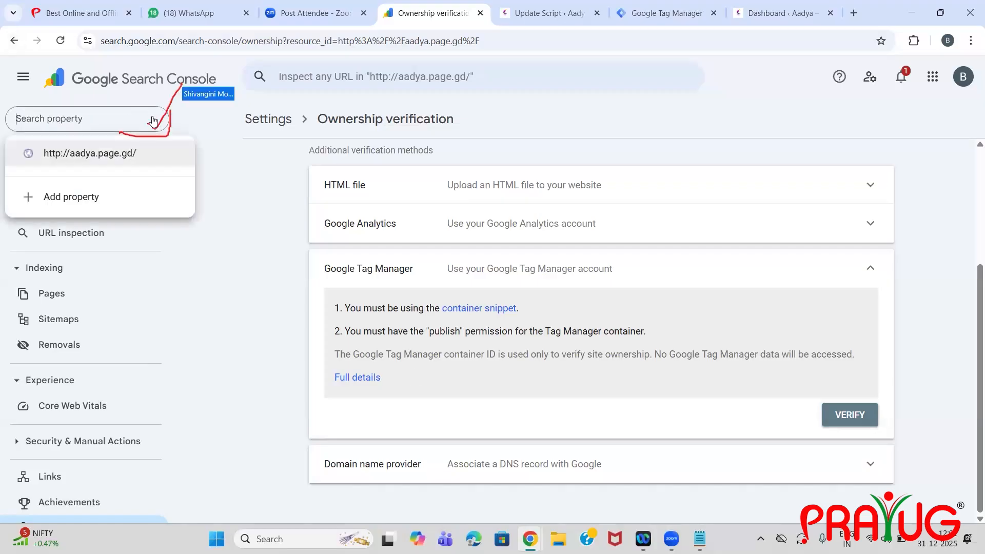
{"action": "left_click", "coordinate": [132, 154]}
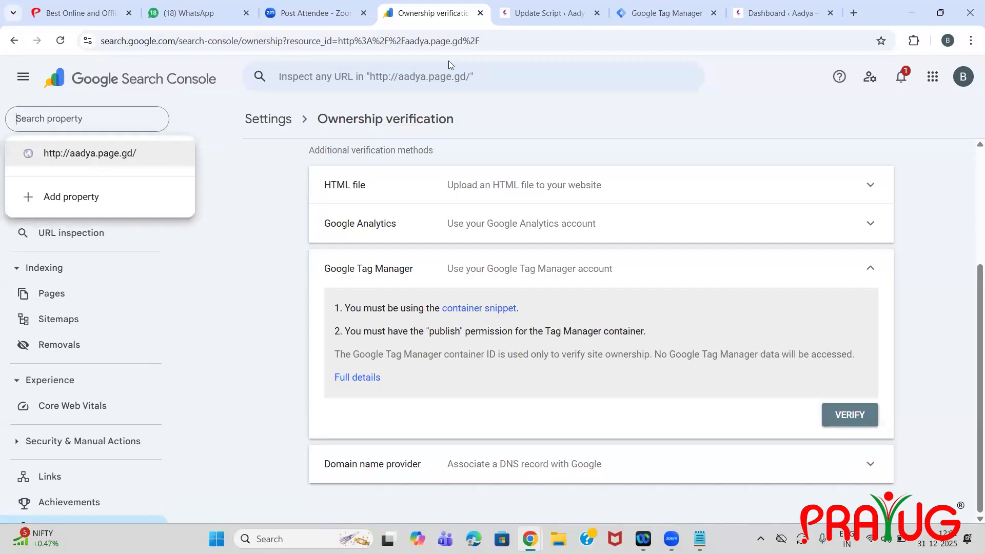
{"action": "left_click", "coordinate": [872, 360]}
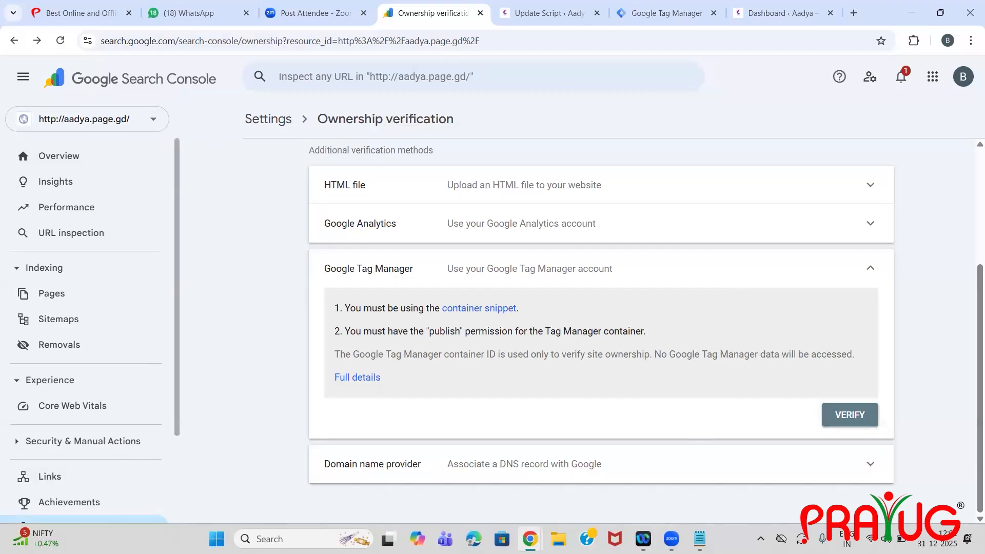
{"action": "scroll", "coordinate": [171, 433], "scroll_direction": "down", "scroll_amount": 3}
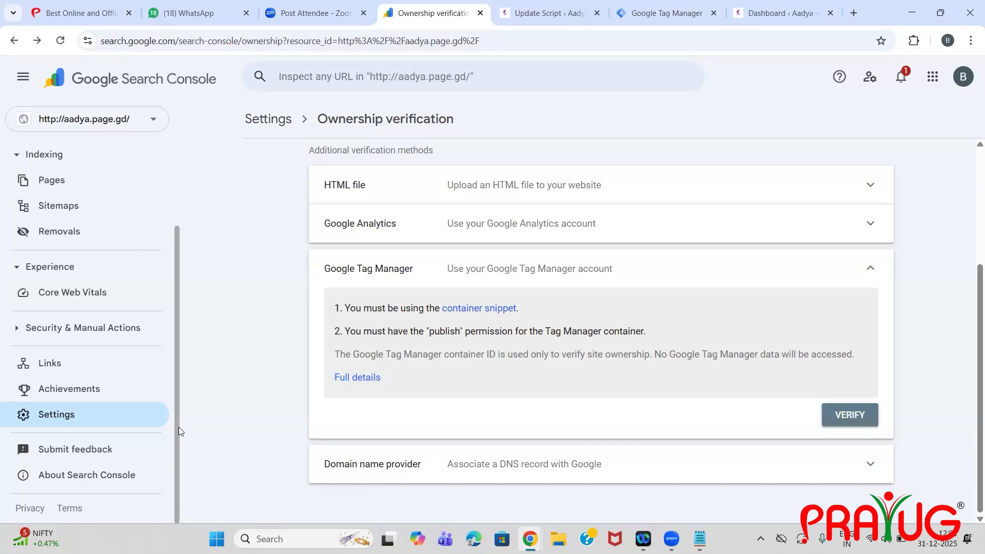
{"action": "scroll", "coordinate": [176, 416], "scroll_direction": "up", "scroll_amount": 1}
{"action": "scroll", "coordinate": [175, 385], "scroll_direction": "up", "scroll_amount": 1}
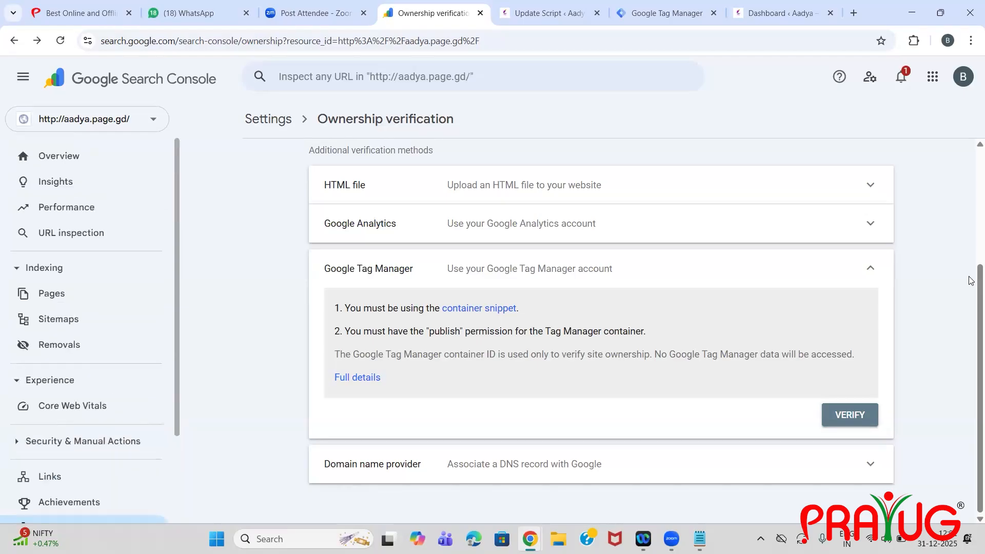
{"action": "scroll", "coordinate": [968, 238], "scroll_direction": "up", "scroll_amount": 1}
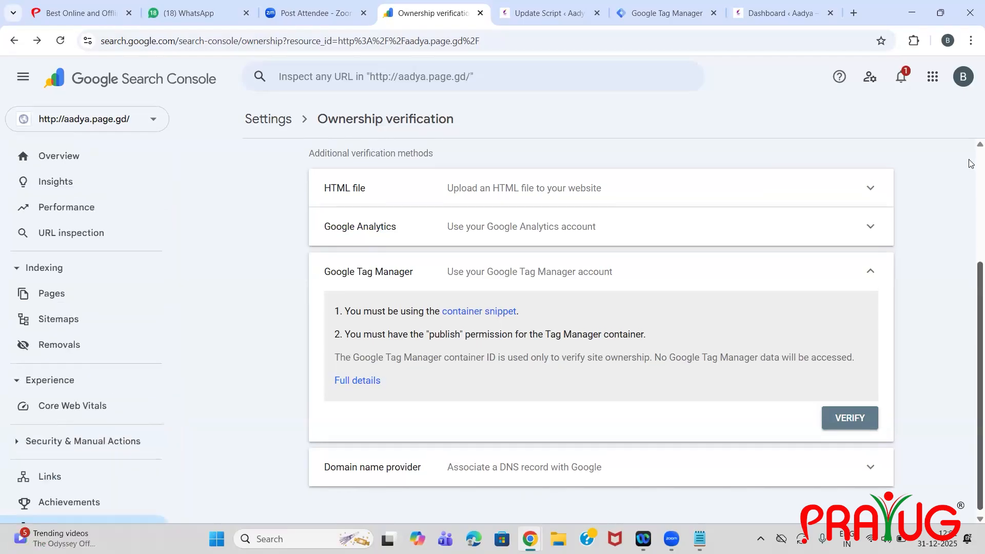
{"action": "scroll", "coordinate": [516, 177], "scroll_direction": "up", "scroll_amount": 3}
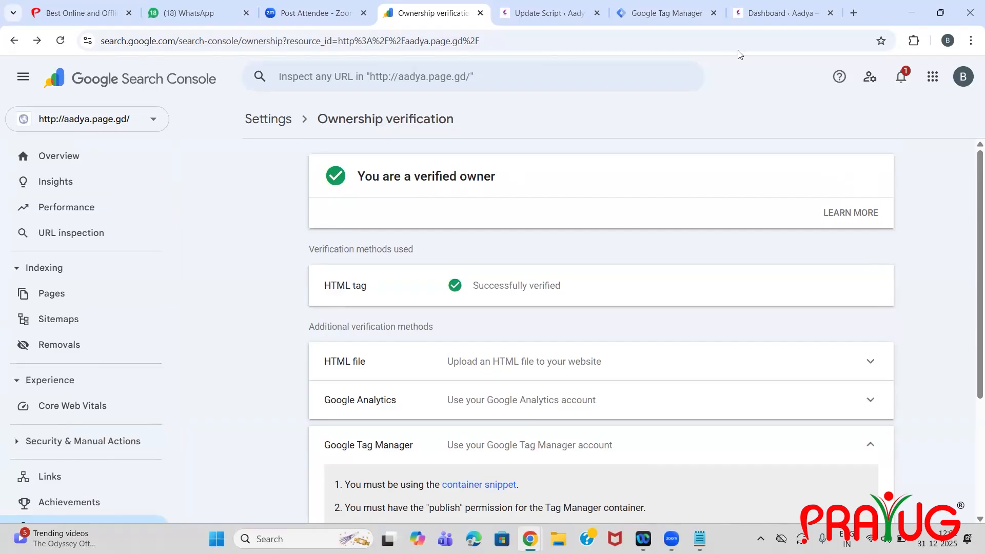
- Switch to Google Tag Manager and start a new tag in the Aadya container's Default Workspace
{"action": "left_click", "coordinate": [665, 12]}
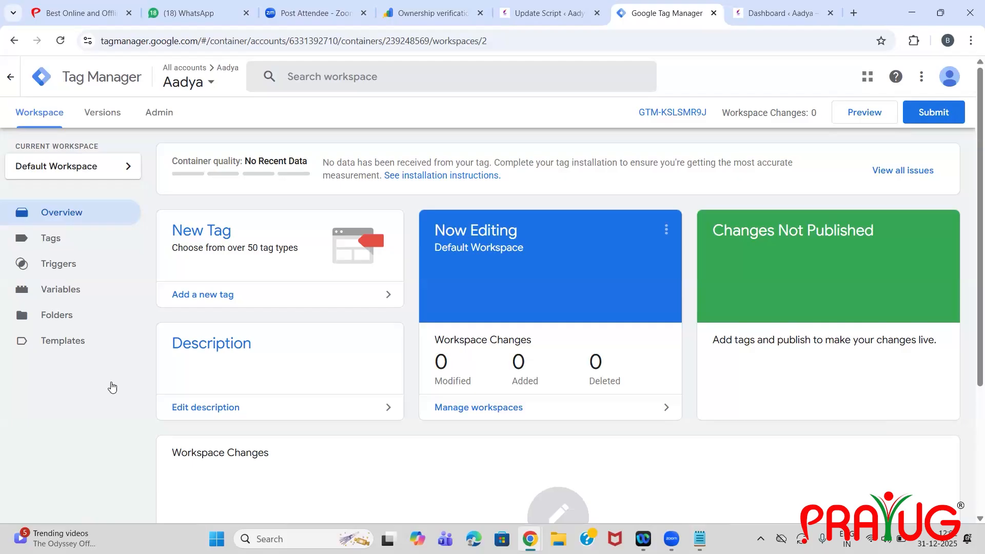
{"action": "left_click", "coordinate": [177, 299]}
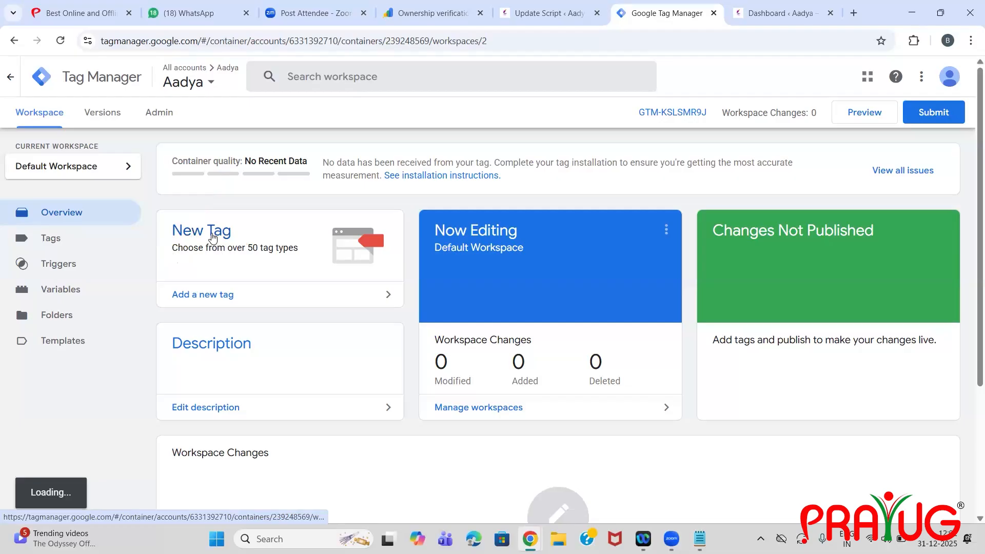
{"action": "left_click", "coordinate": [212, 236]}
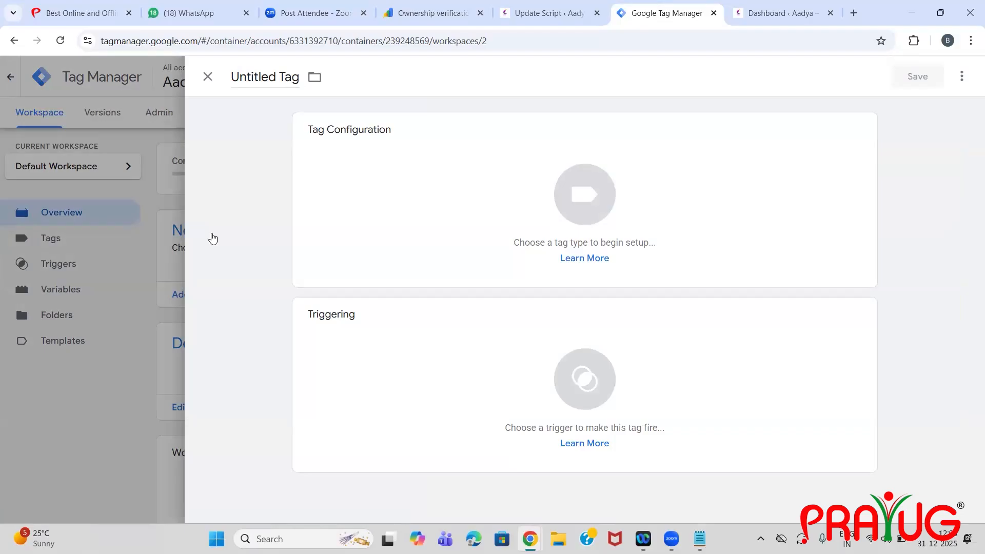
- Name the new tag "Google search console"
{"action": "left_click", "coordinate": [273, 80]}
{"action": "type", "text": "Google s"}
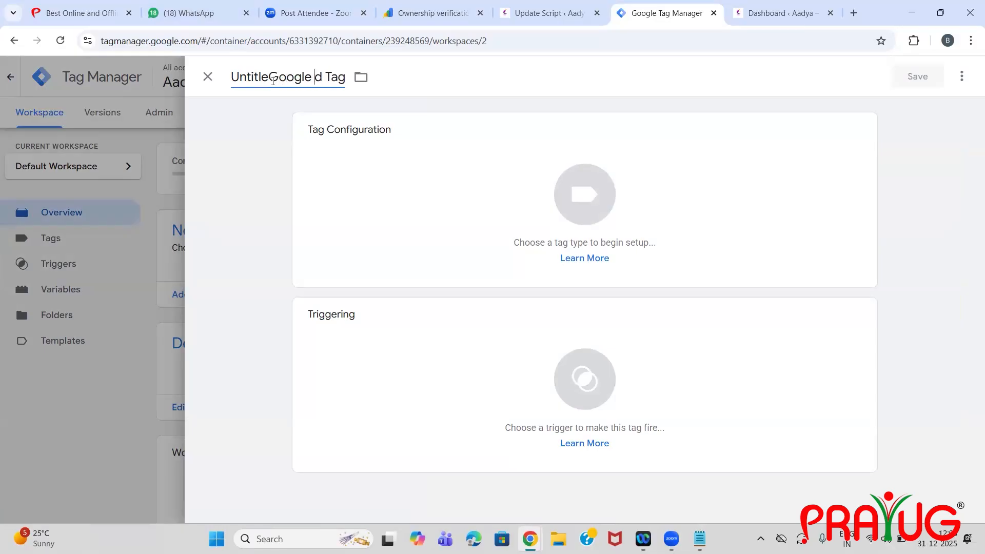
{"action": "type", "text": "e"}
{"action": "type", "text": "arch co"}
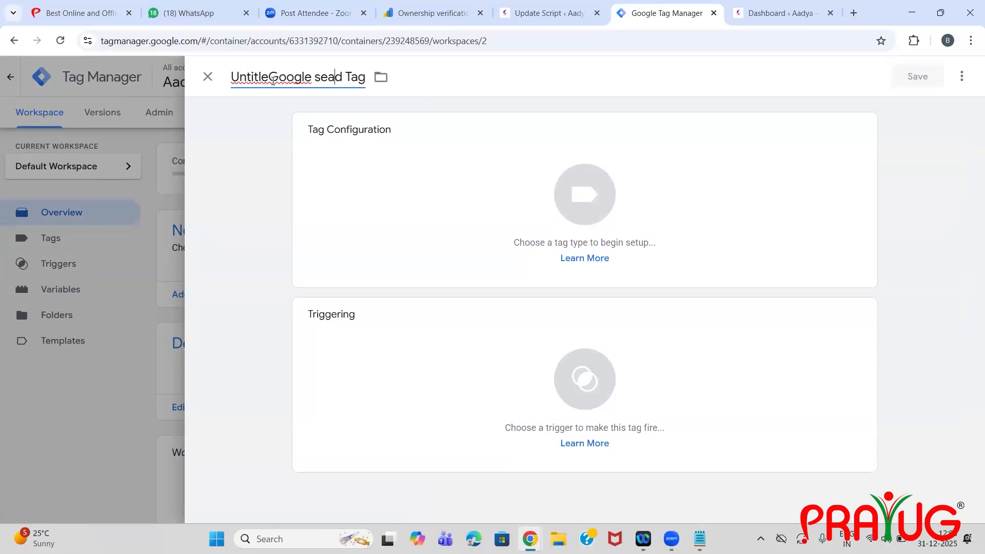
{"action": "type", "text": "nsole"}
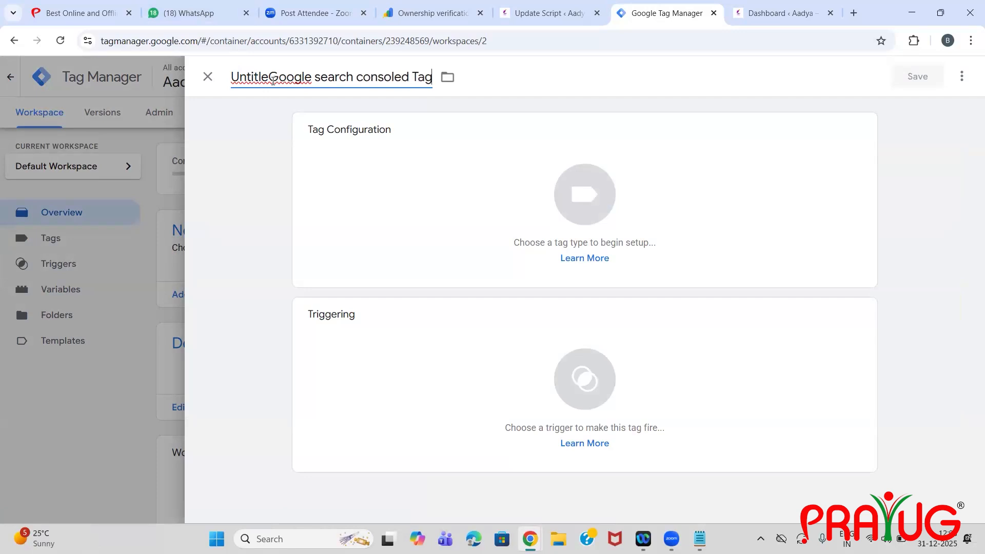
{"action": "key", "text": "End"}
{"action": "key", "text": "BackSpace"}
{"action": "key", "text": "BackSpace"}
{"action": "key", "text": "BackSpace"}
{"action": "key", "text": "BackSpace"}
{"action": "key", "text": "BackSpace"}
{"action": "left_click", "coordinate": [272, 78]}
{"action": "key", "text": "BackSpace"}
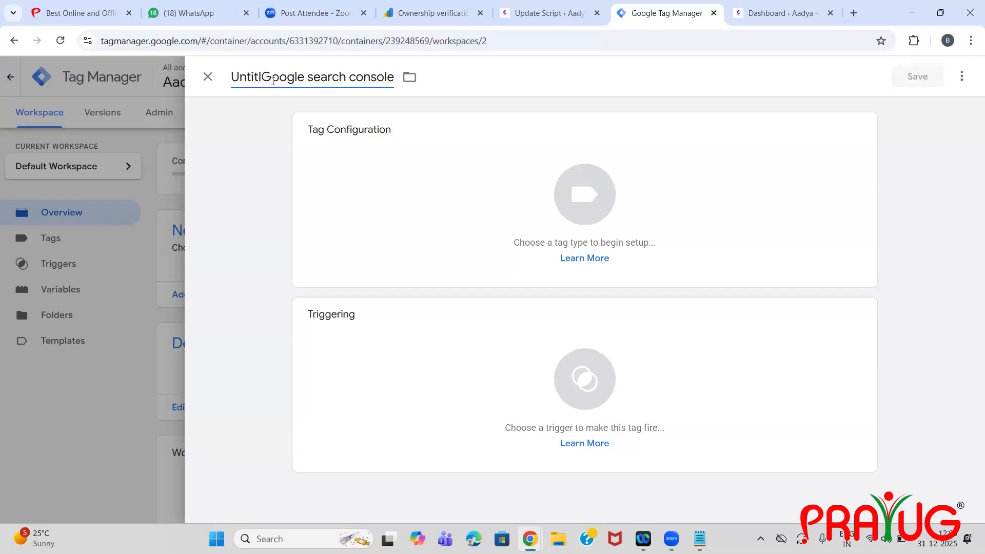
{"action": "key", "text": "BackSpace"}
{"action": "key", "text": "BackSpace"}
{"action": "key", "text": "BackSpace"}
{"action": "key", "text": "BackSpace"}
{"action": "key", "text": "BackSpace"}
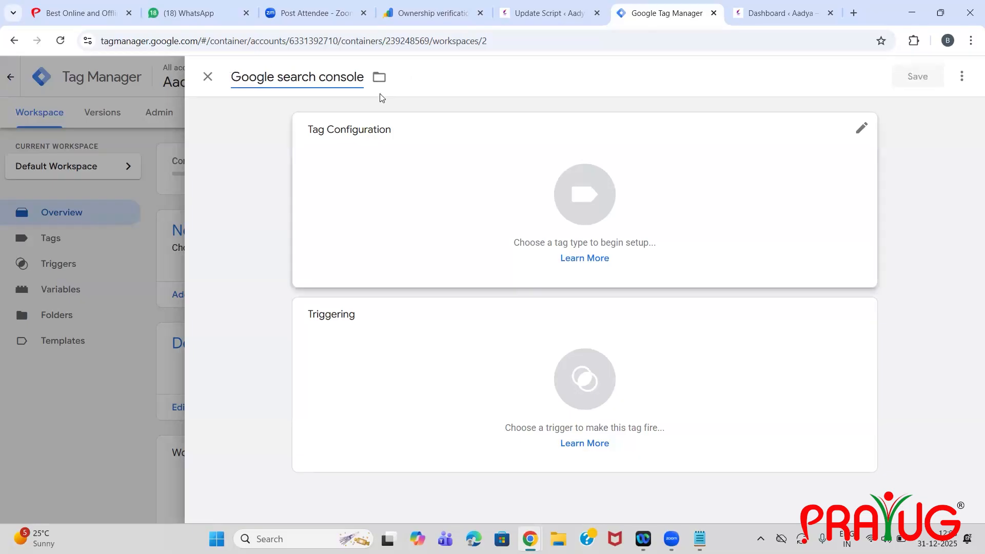
{"action": "left_click", "coordinate": [459, 84]}
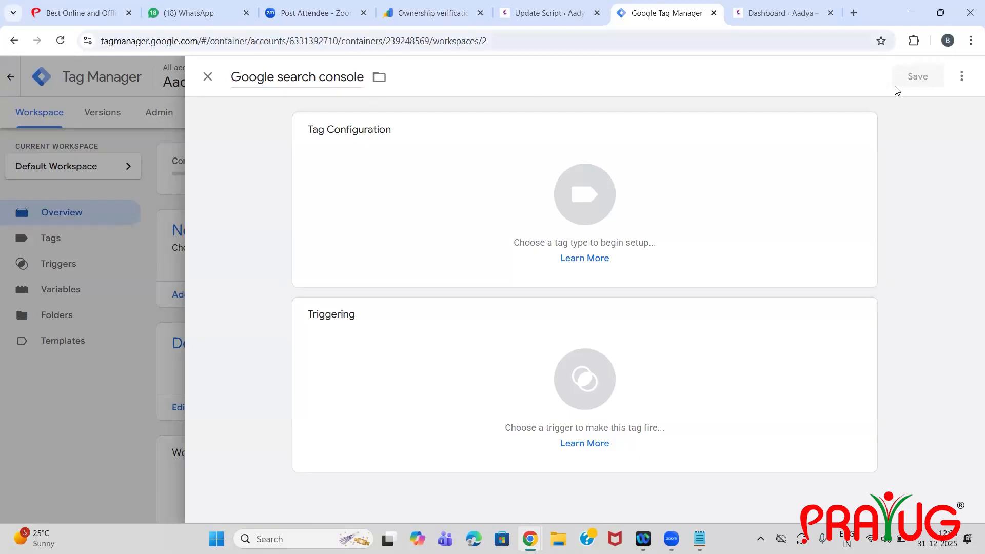
- Open the tag type selection for the new tag and search the tag types for "google search console"
{"action": "left_click", "coordinate": [387, 163]}
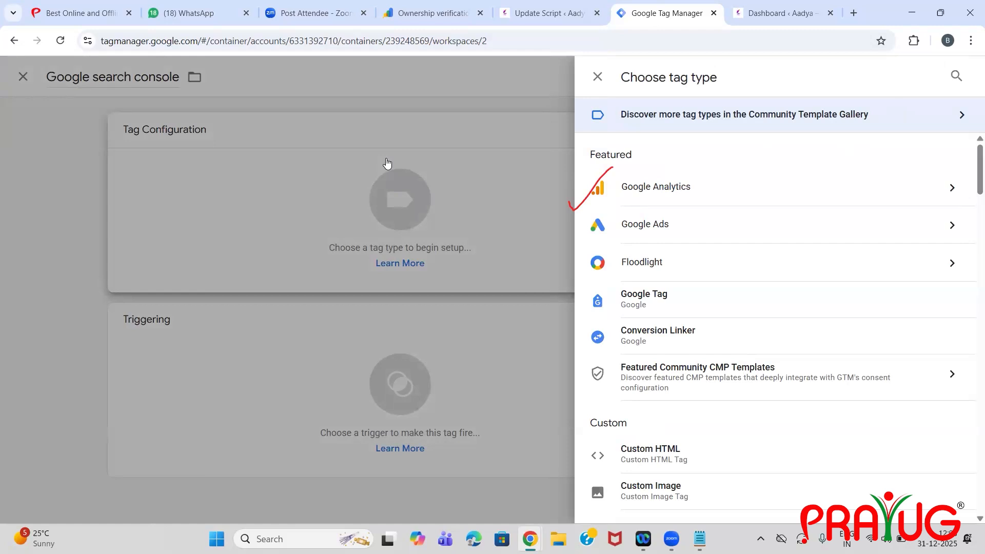
{"action": "left_click", "coordinate": [956, 77]}
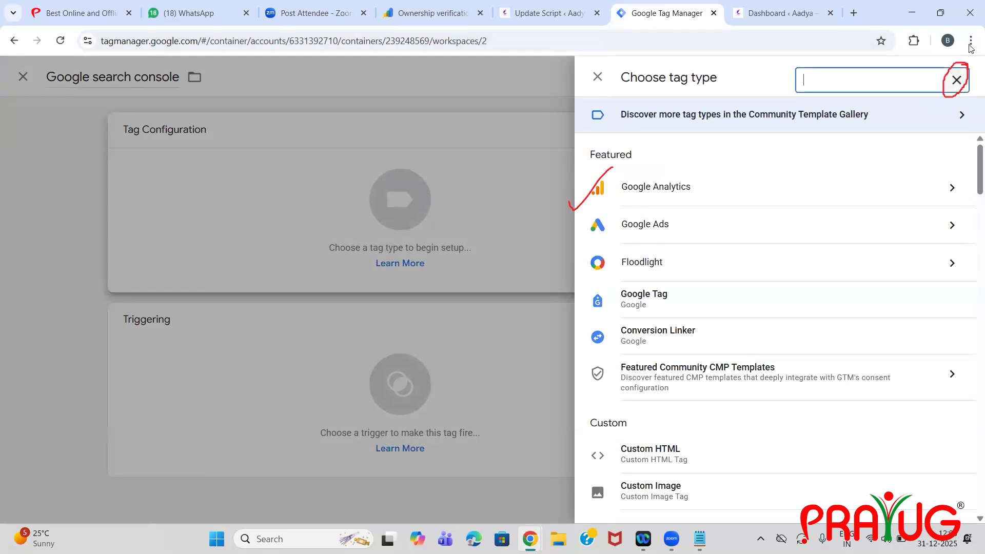
{"action": "type", "text": "s"}
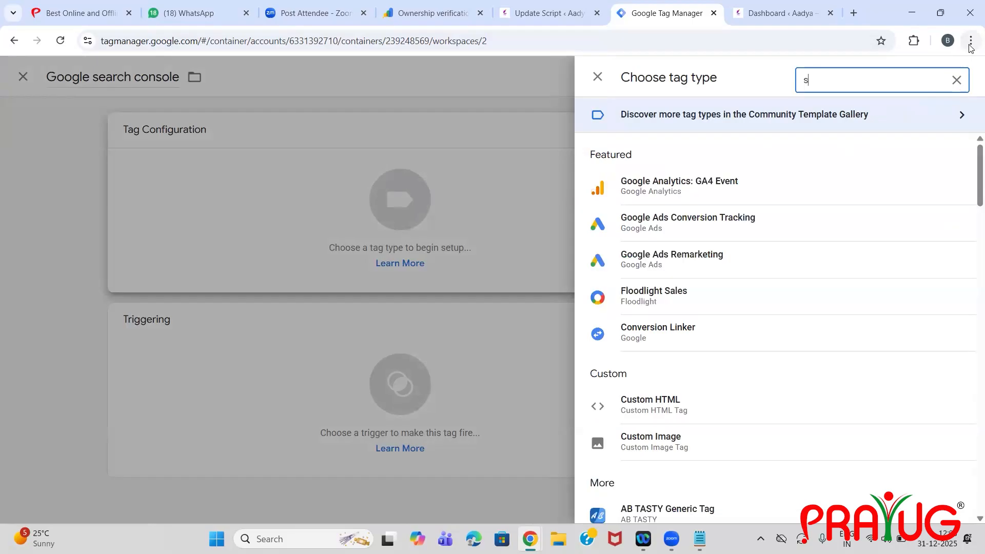
{"action": "type", "text": "ea"}
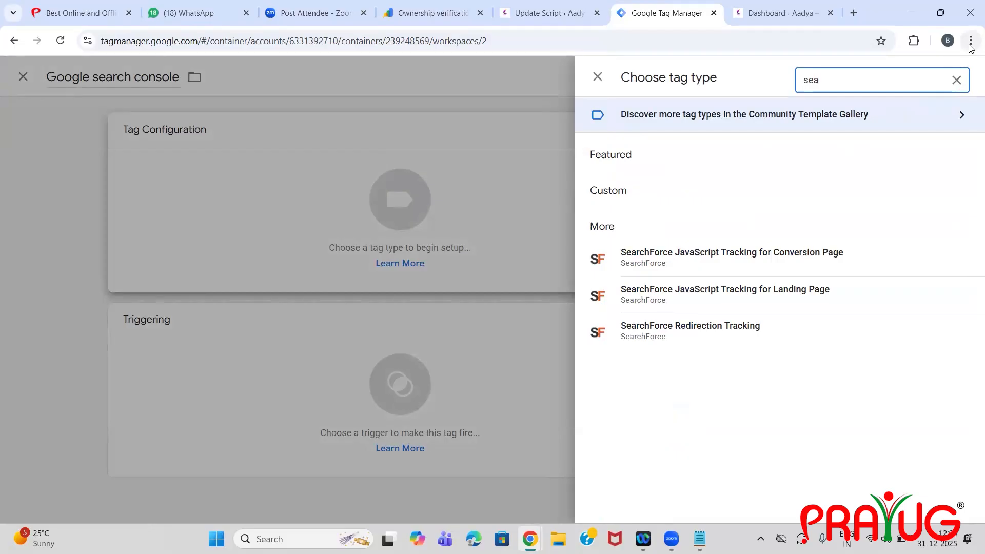
{"action": "key", "text": "BackSpace"}
{"action": "key", "text": "BackSpace"}
{"action": "key", "text": "BackSpace"}
{"action": "type", "text": "g"}
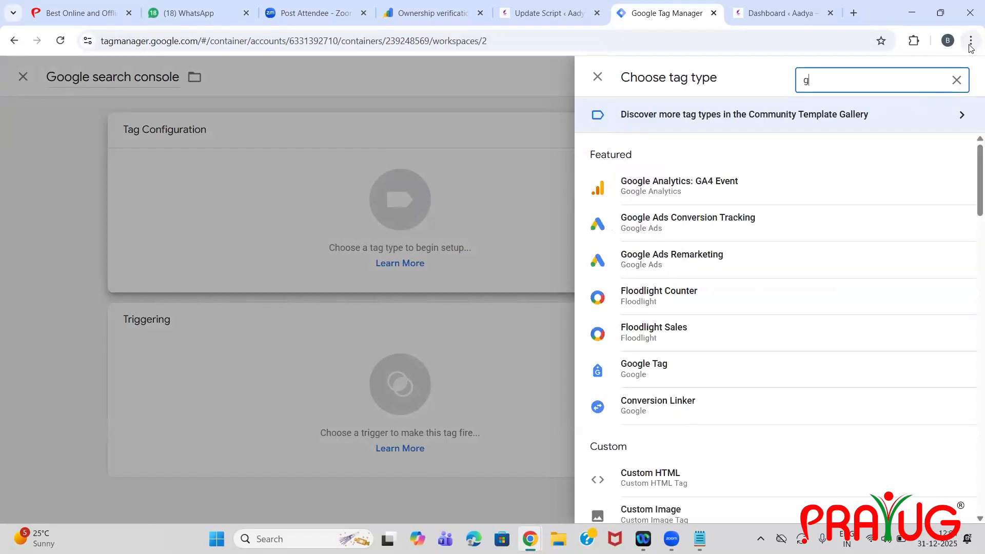
{"action": "type", "text": "oogle se"}
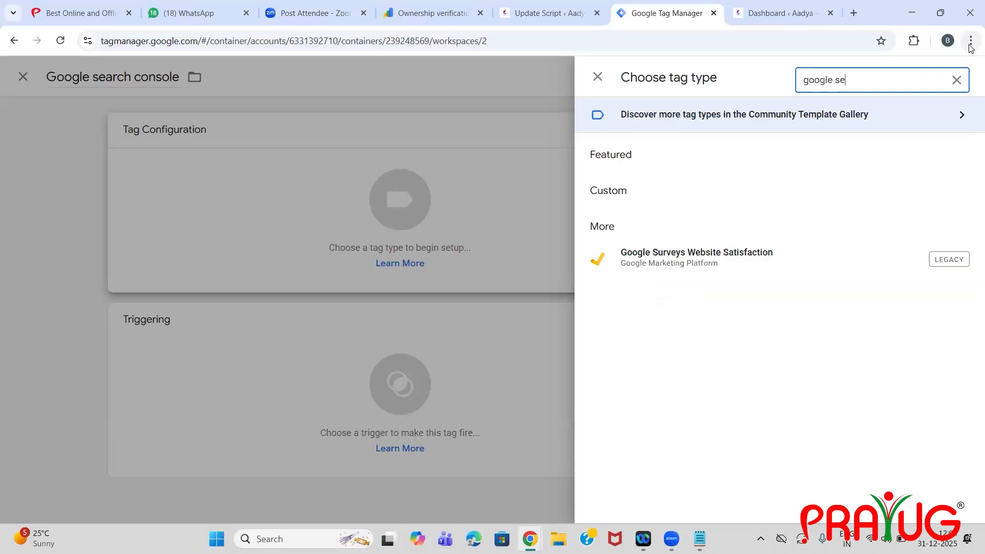
{"action": "type", "text": "arch"}
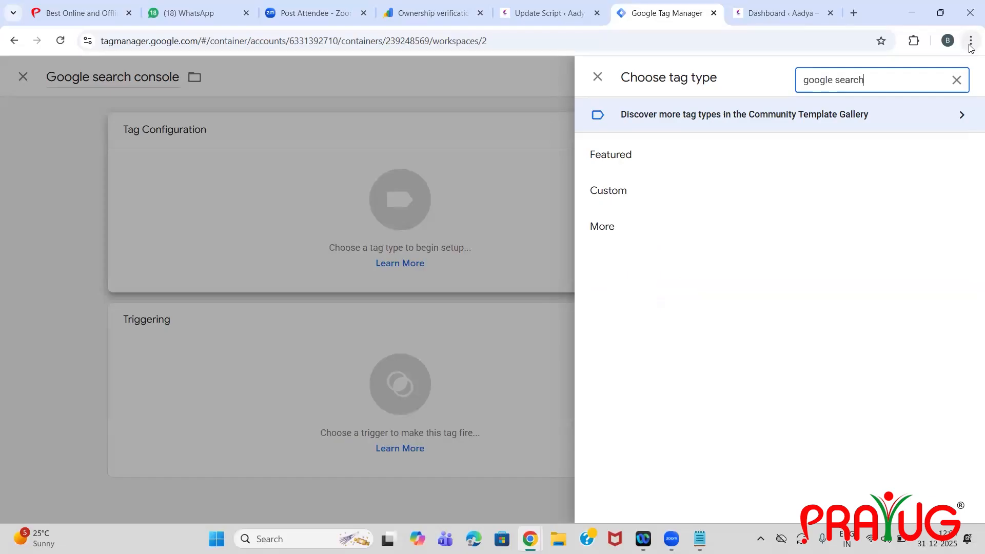
{"action": "type", "text": " console"}
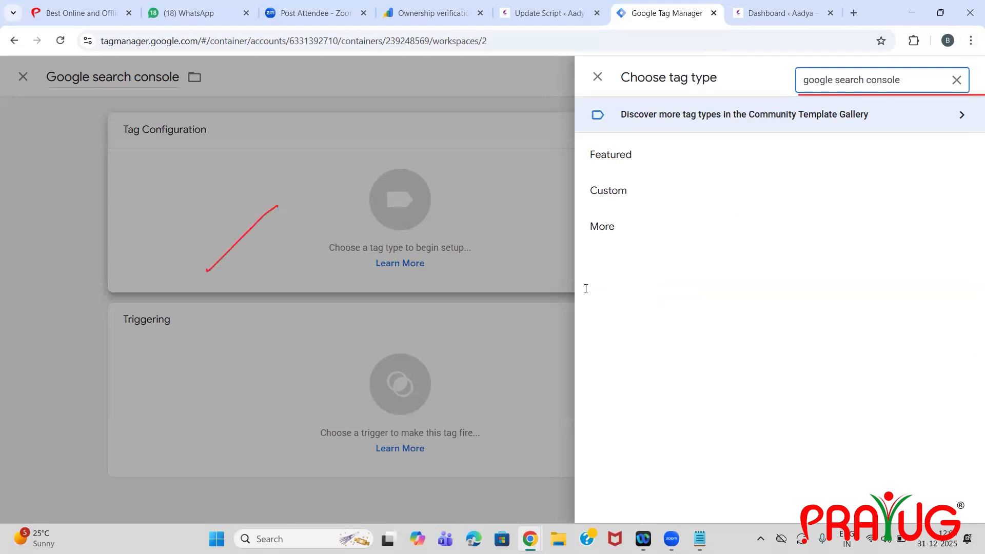
- Replace the tag type search term with "google ana" to look for Google Analytics tag types
{"action": "key", "text": "BackSpace"}
{"action": "key", "text": "BackSpace"}
{"action": "key", "text": "BackSpace"}
{"action": "key", "text": "BackSpace"}
{"action": "key", "text": "BackSpace"}
{"action": "key", "text": "BackSpace"}
{"action": "key", "text": "BackSpace"}
{"action": "key", "text": "BackSpace"}
{"action": "key", "text": "BackSpace"}
{"action": "key", "text": "BackSpace"}
{"action": "key", "text": "BackSpace"}
{"action": "key", "text": "BackSpace"}
{"action": "key", "text": "BackSpace"}
{"action": "key", "text": "BackSpace"}
{"action": "key", "text": "BackSpace"}
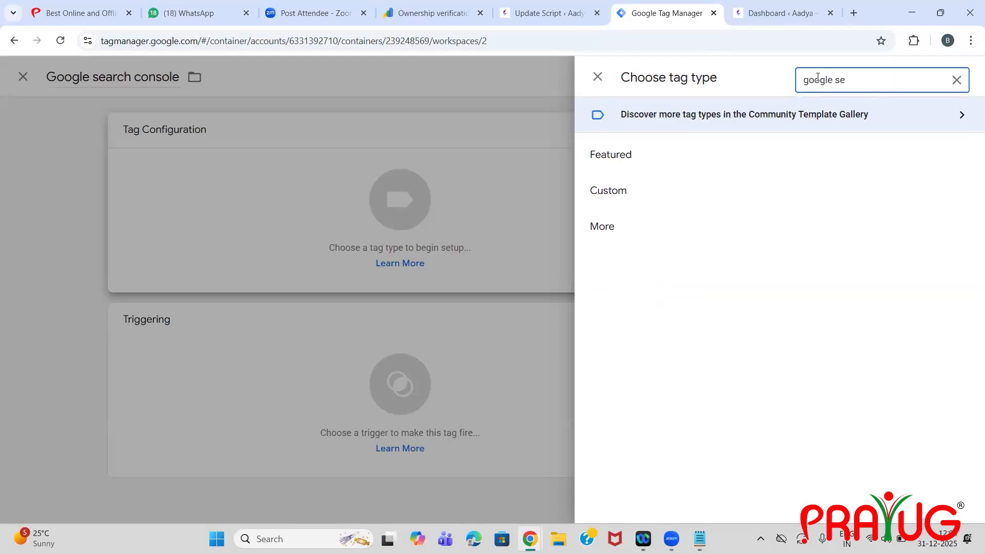
{"action": "type", "text": "ana"}
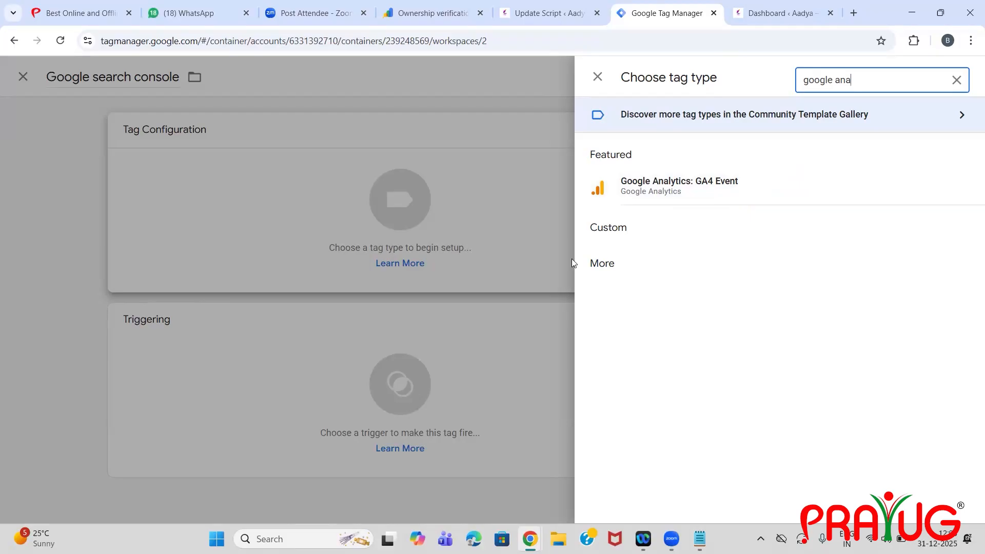
- Close Google Tag Manager without saving the new tag and return to the Search Console ownership verification page
{"action": "left_click", "coordinate": [713, 16]}
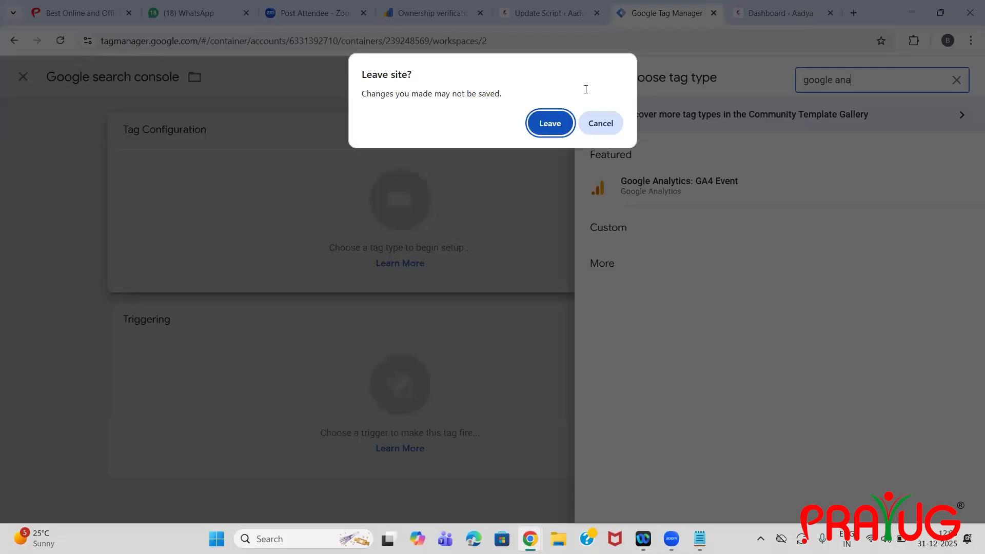
{"action": "left_click", "coordinate": [549, 123]}
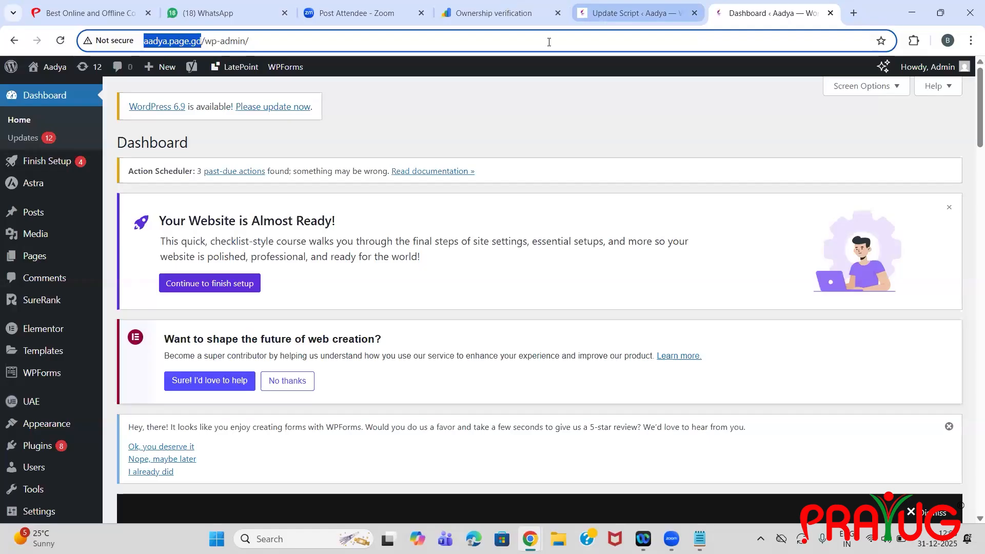
{"action": "left_click", "coordinate": [501, 13]}
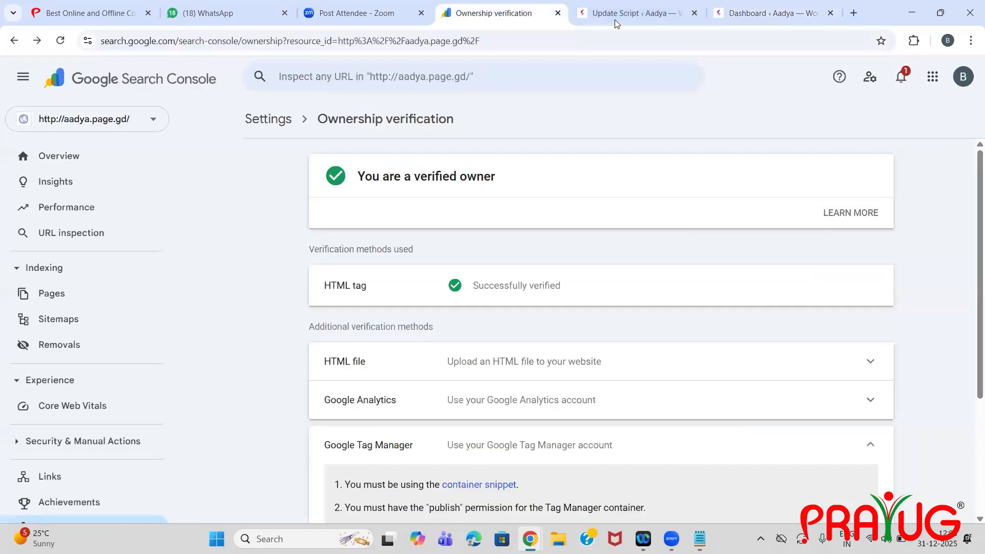
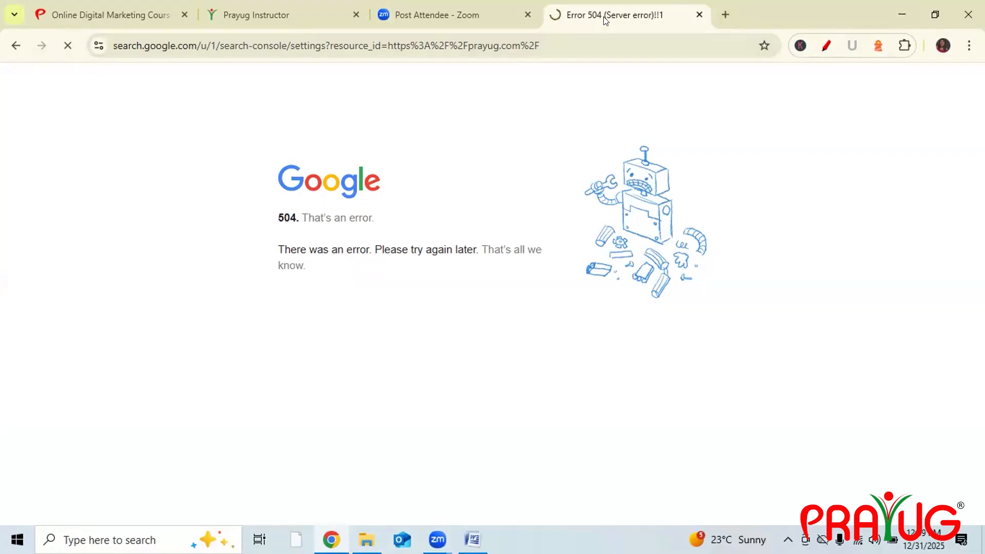
- Open Google Search Console from a previous search, close the 504 error page and the digital marketing course page, and start Search Console
{"action": "left_click", "coordinate": [723, 15]}
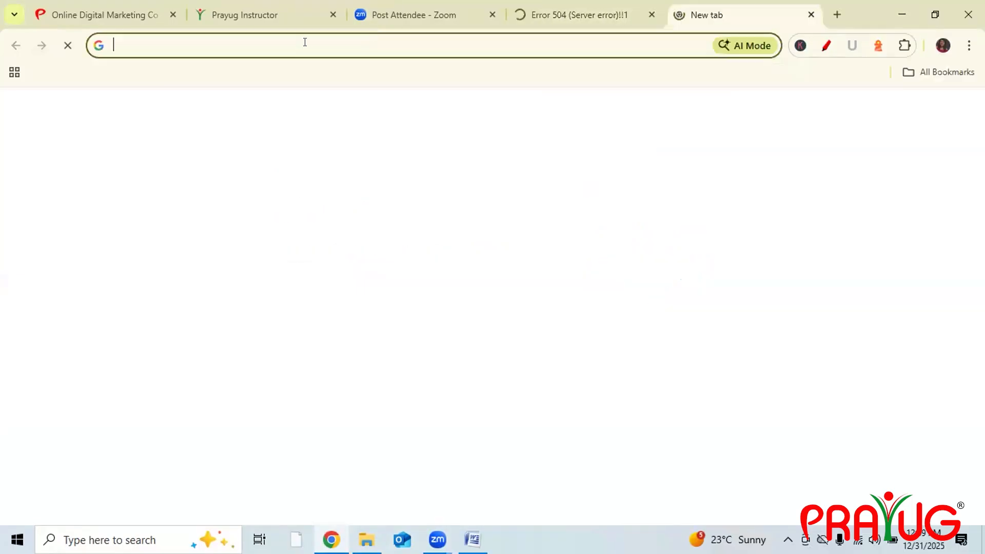
{"action": "left_click", "coordinate": [304, 42]}
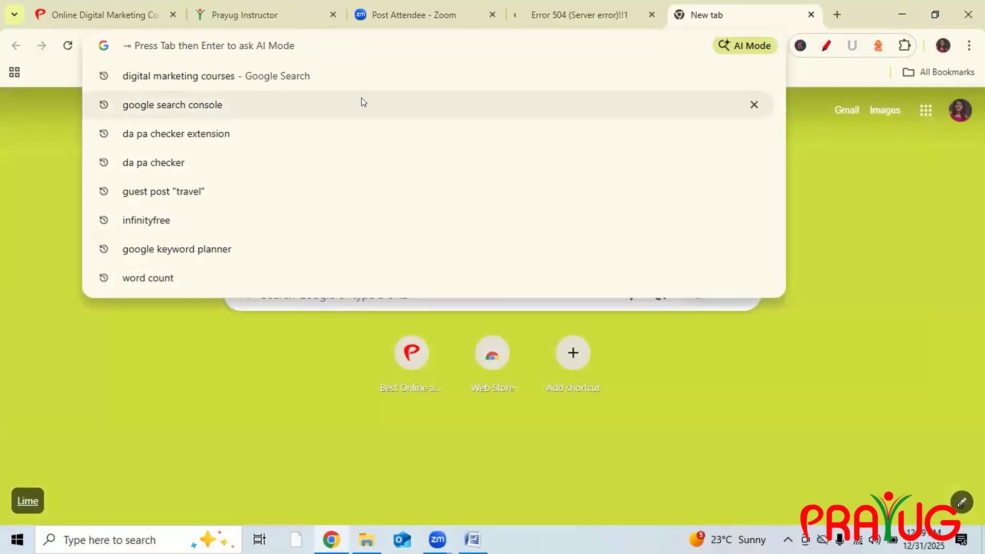
{"action": "left_click", "coordinate": [361, 102]}
{"action": "left_click", "coordinate": [651, 15]}
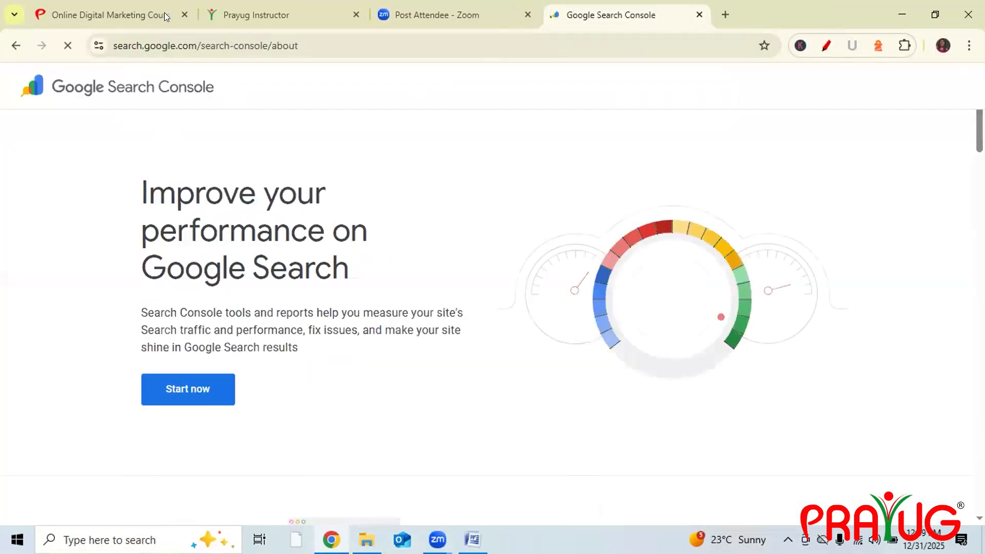
{"action": "left_click", "coordinate": [181, 14]}
{"action": "left_click", "coordinate": [187, 389]}
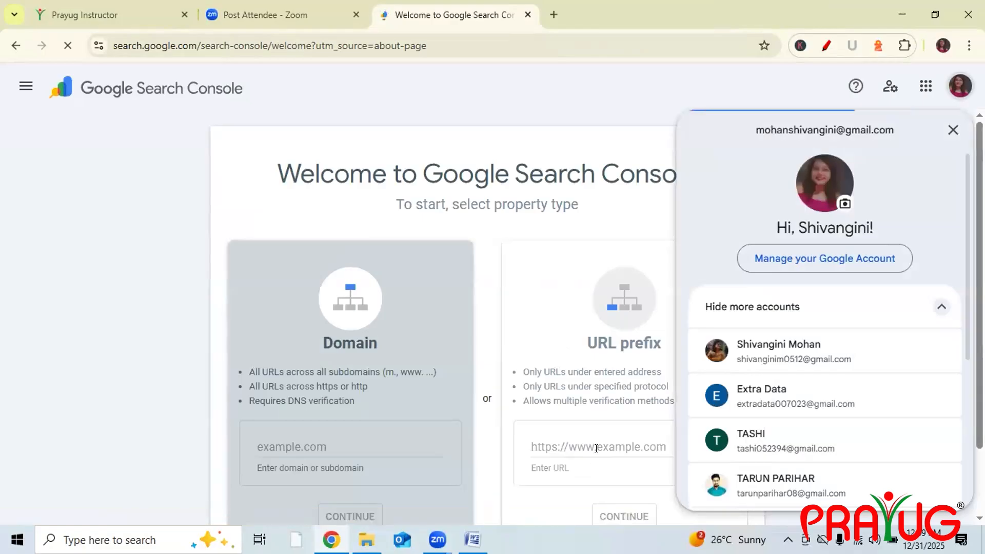
{"action": "left_click", "coordinate": [607, 448]}
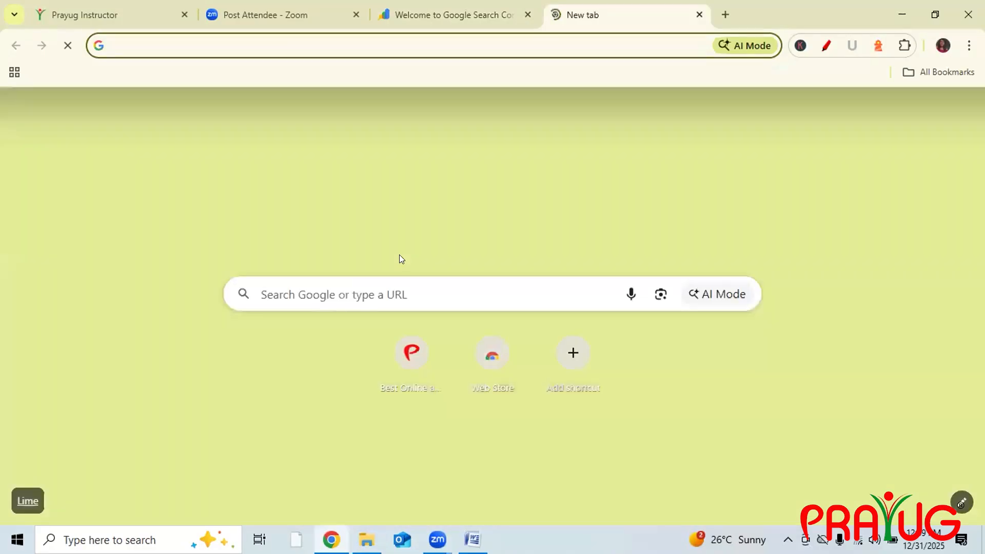
{"action": "key", "text": "ctrl+shift+Tab"}
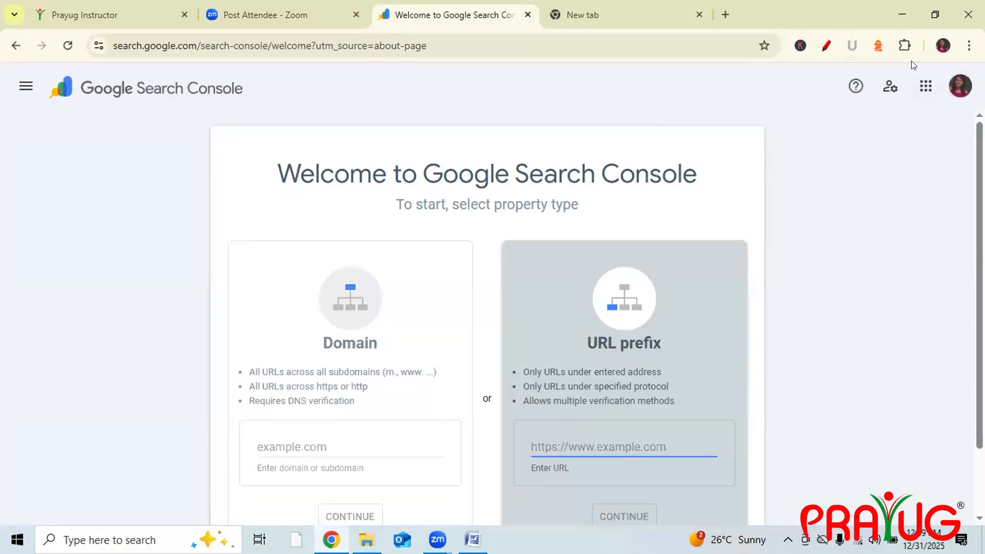
{"action": "key", "text": "ctrl+Tab"}
{"action": "left_click", "coordinate": [939, 73]}
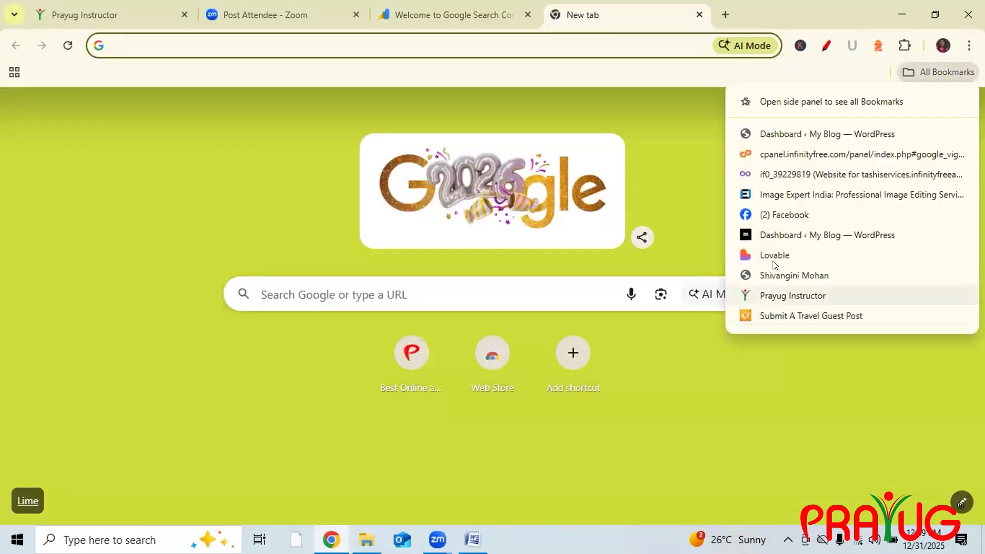
{"action": "left_click", "coordinate": [790, 296]}
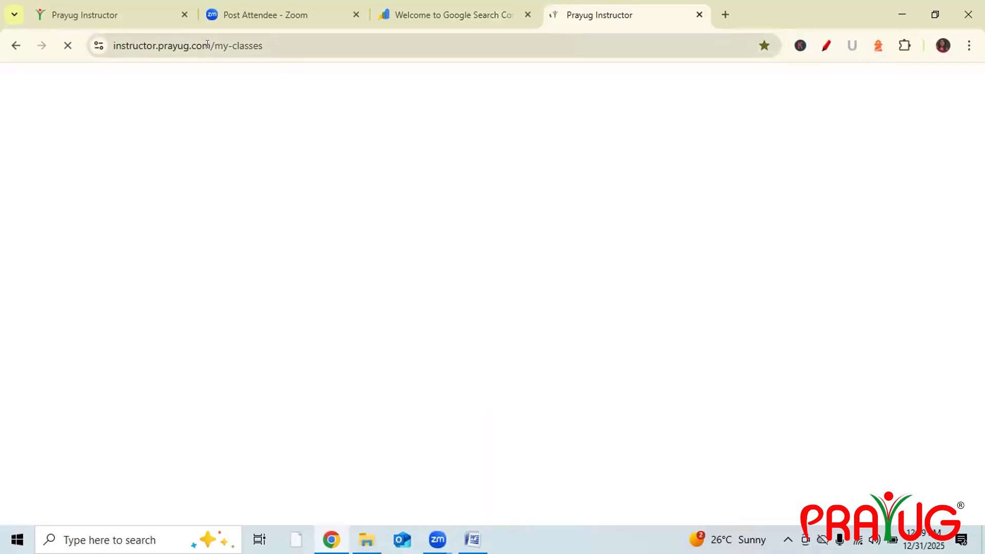
{"action": "left_click", "coordinate": [699, 14]}
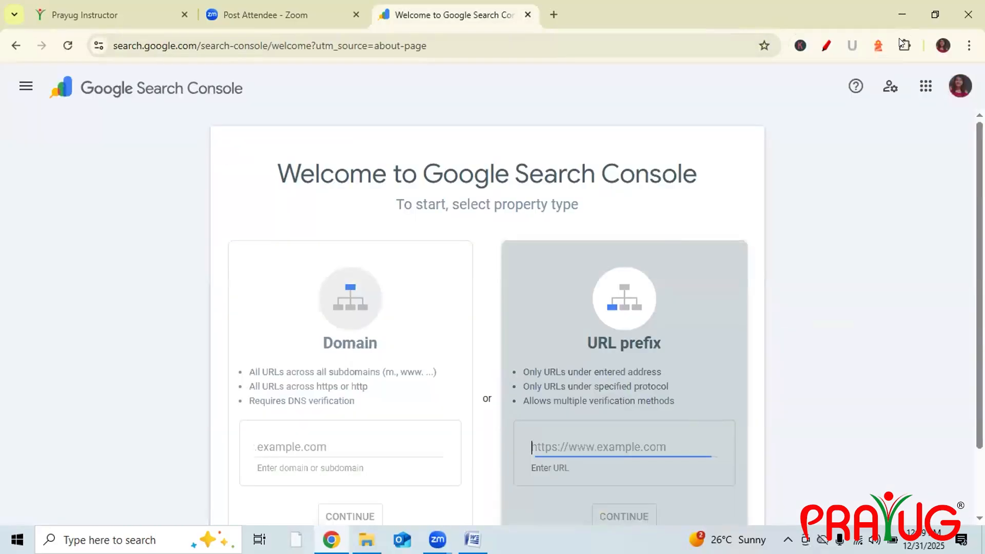
{"action": "left_click", "coordinate": [902, 44]}
{"action": "left_click", "coordinate": [760, 35]}
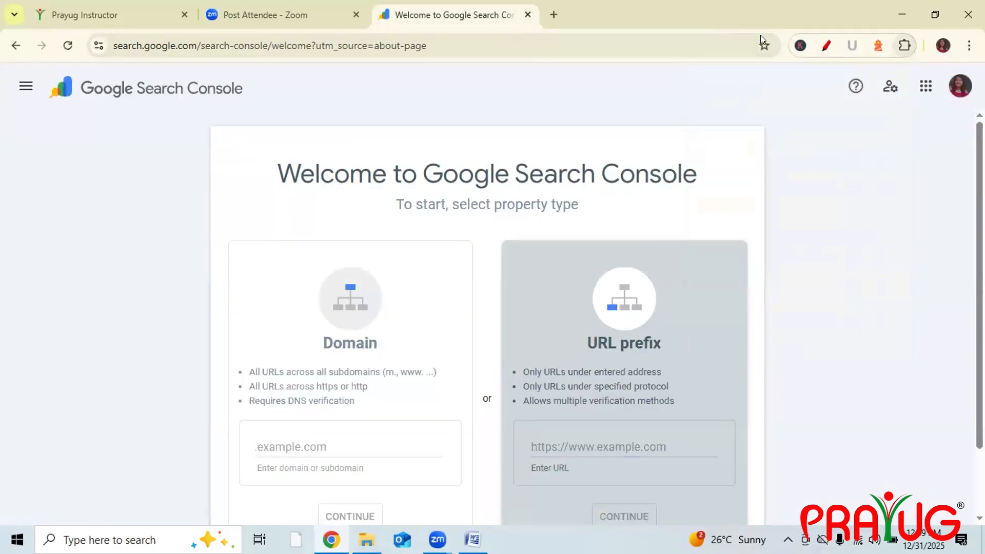
{"action": "key", "text": "ctrl+t"}
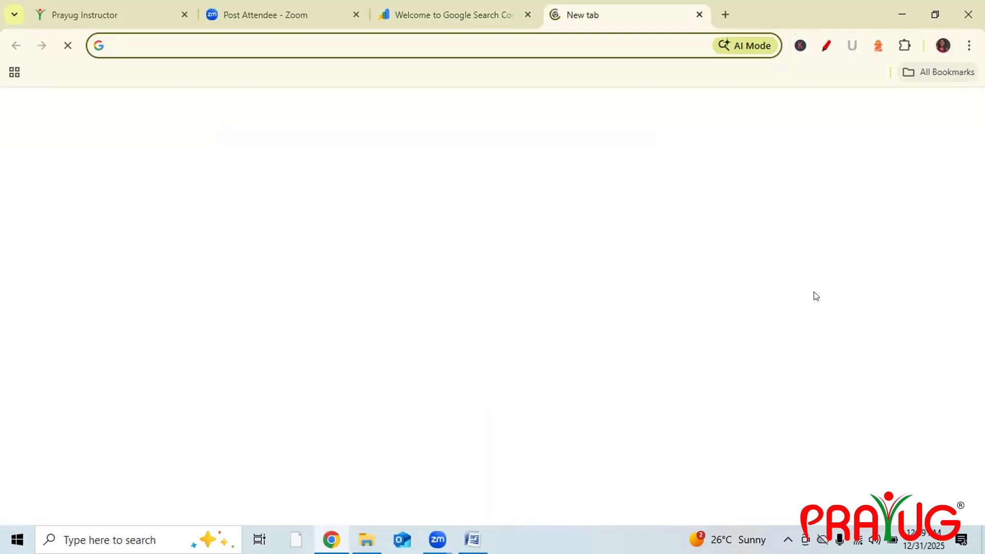
{"action": "left_click", "coordinate": [939, 72]}
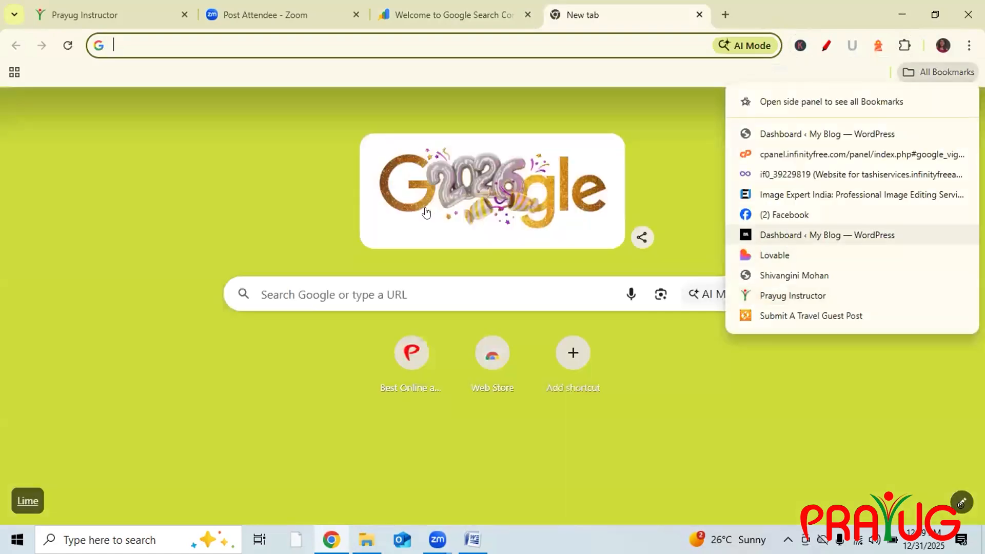
{"action": "left_click", "coordinate": [785, 228]}
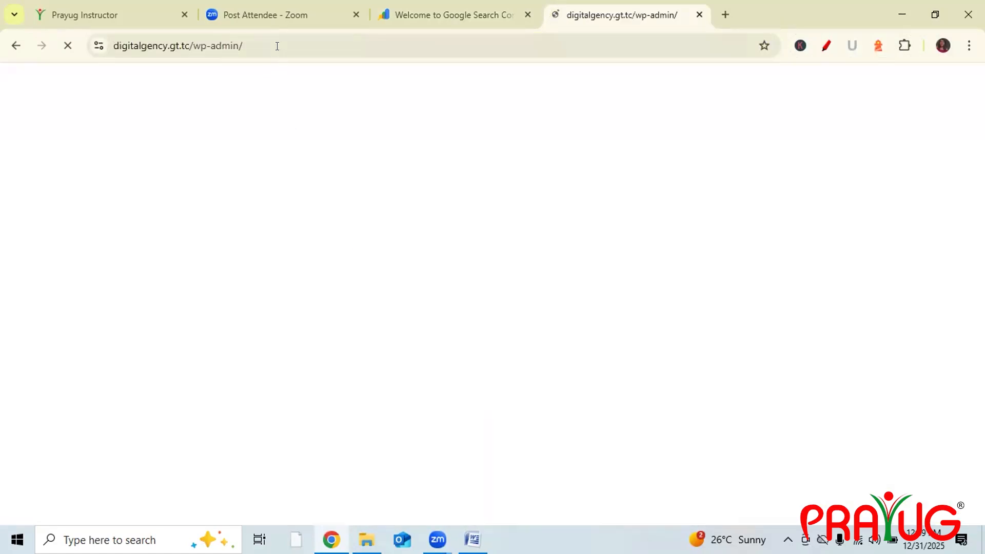
{"action": "left_click", "coordinate": [271, 49]}
{"action": "left_click_drag", "start_coordinate": [231, 46], "coordinate": [113, 51]}
{"action": "key", "text": "ctrl+c"}
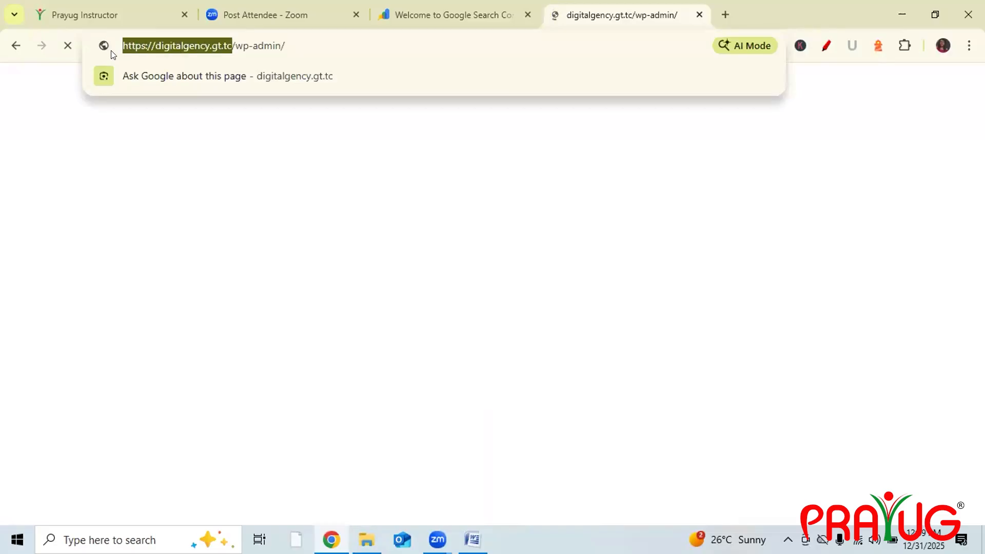
{"action": "left_click", "coordinate": [479, 12]}
{"action": "left_click", "coordinate": [564, 446]}
{"action": "key", "text": "ctrl+v"}
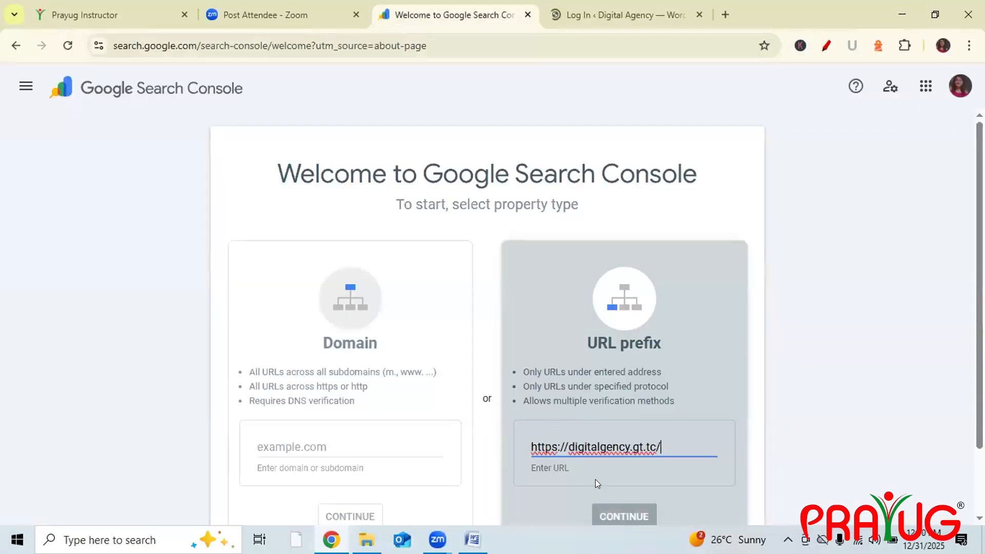
{"action": "left_click", "coordinate": [611, 505]}
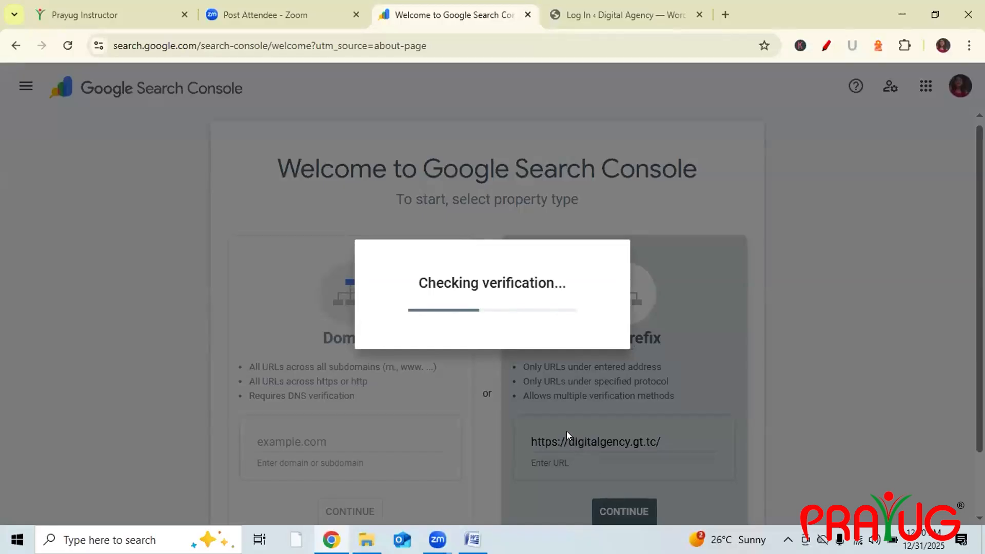
- Log in to the Digital Agency WordPress site with the prefilled credentials
{"action": "left_click", "coordinate": [638, 6]}
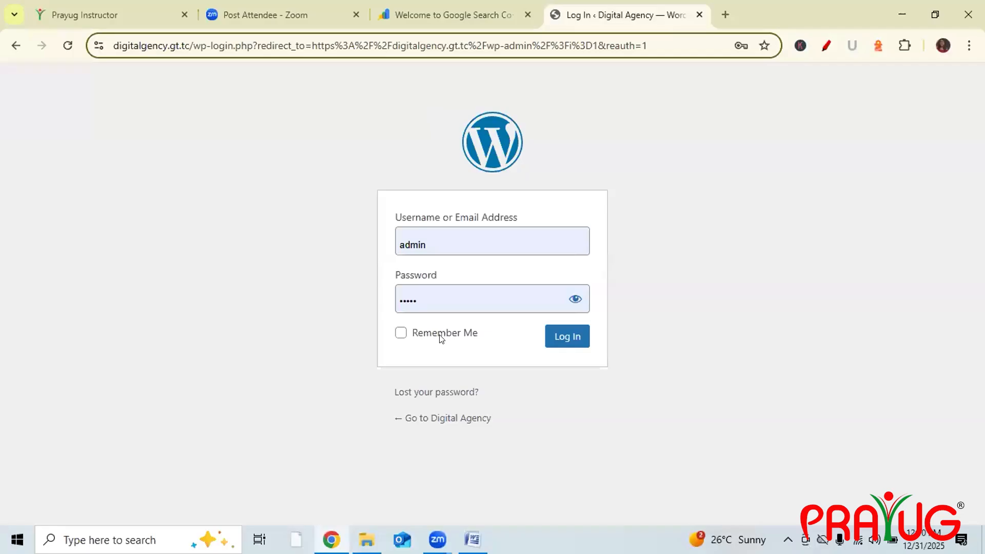
{"action": "left_click", "coordinate": [567, 336]}
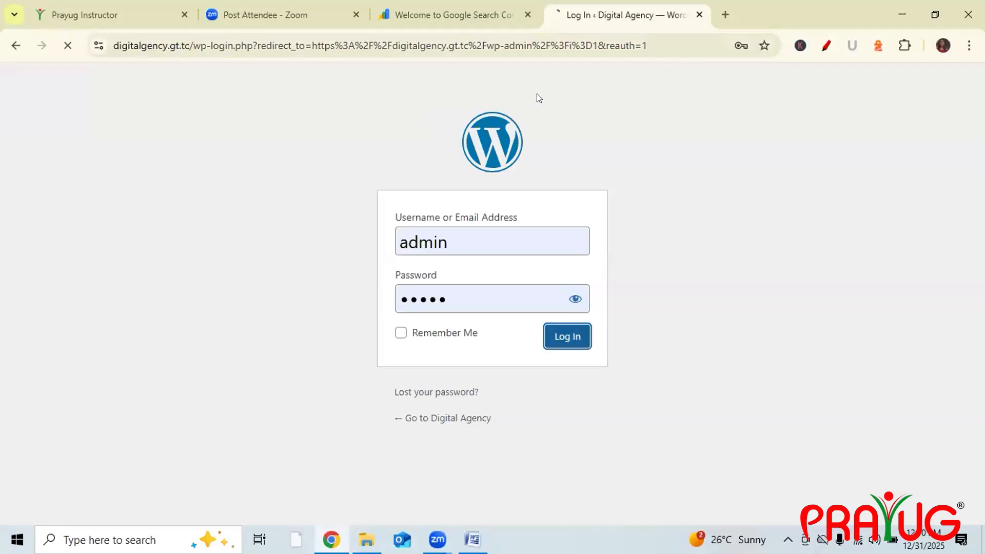
- Return to Search Console and expand the Google Tag Manager method among the other ownership verification methods
{"action": "key", "text": "ctrl+shift+Tab"}
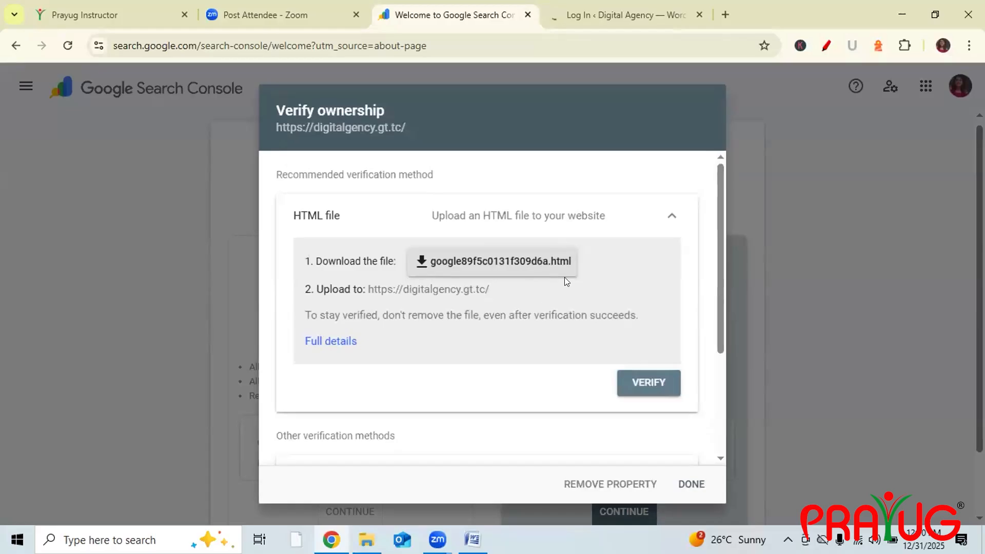
{"action": "left_click_drag", "start_coordinate": [718, 245], "coordinate": [715, 340]}
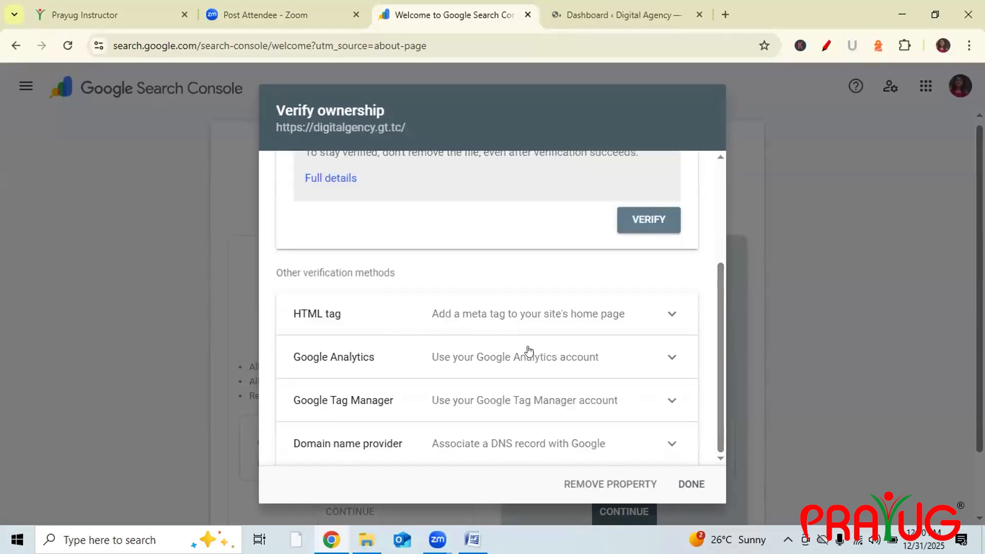
{"action": "left_click", "coordinate": [529, 395]}
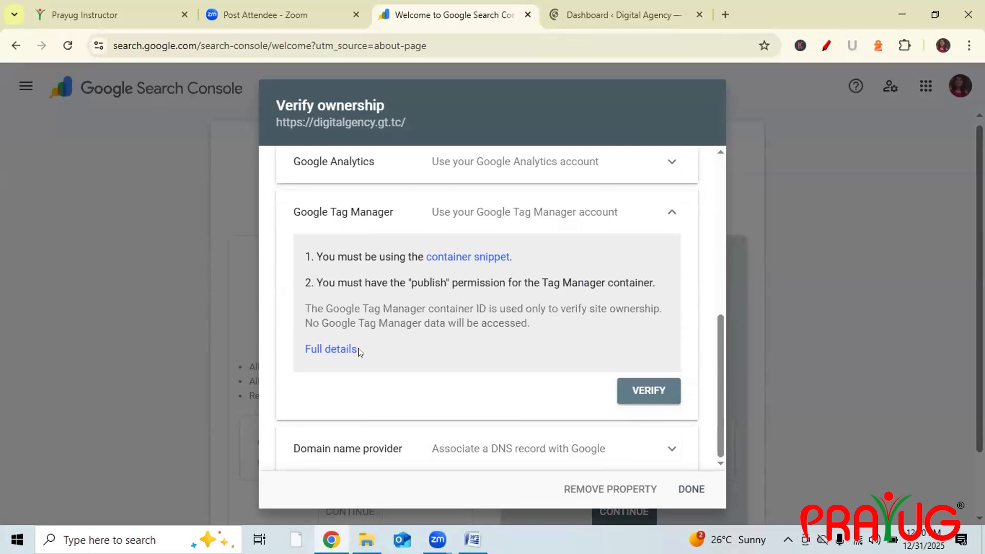
{"action": "scroll", "coordinate": [444, 264], "scroll_direction": "up", "scroll_amount": 3}
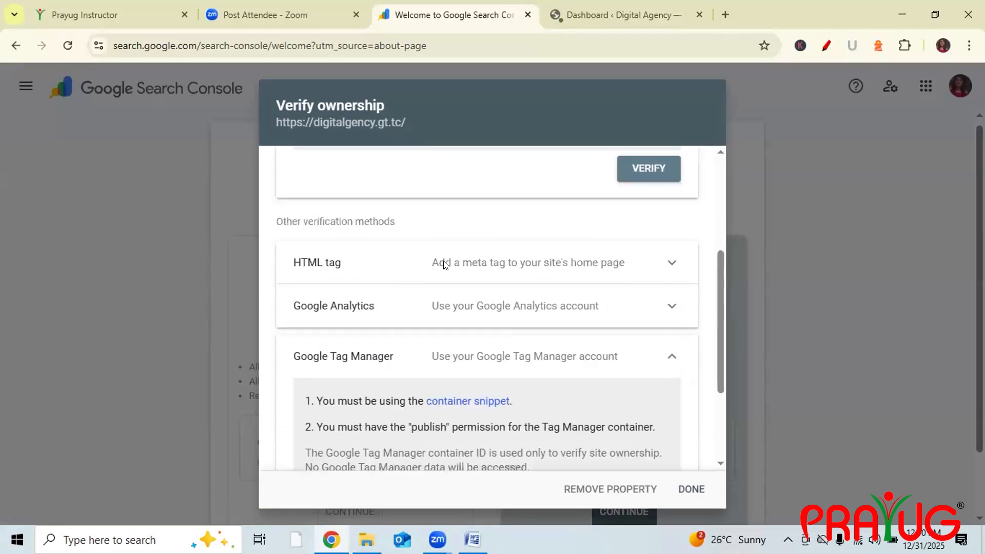
{"action": "left_click", "coordinate": [653, 269]}
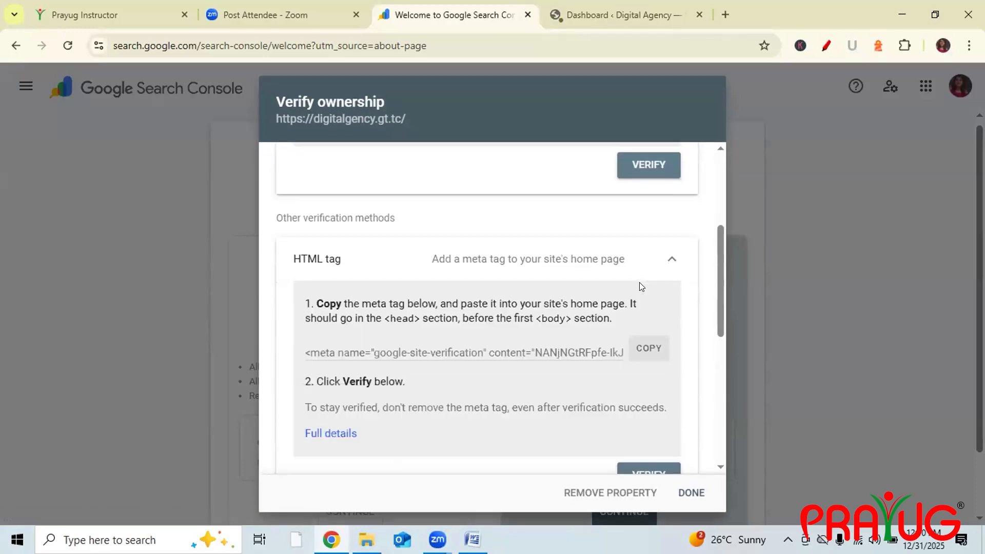
{"action": "left_click", "coordinate": [636, 350]}
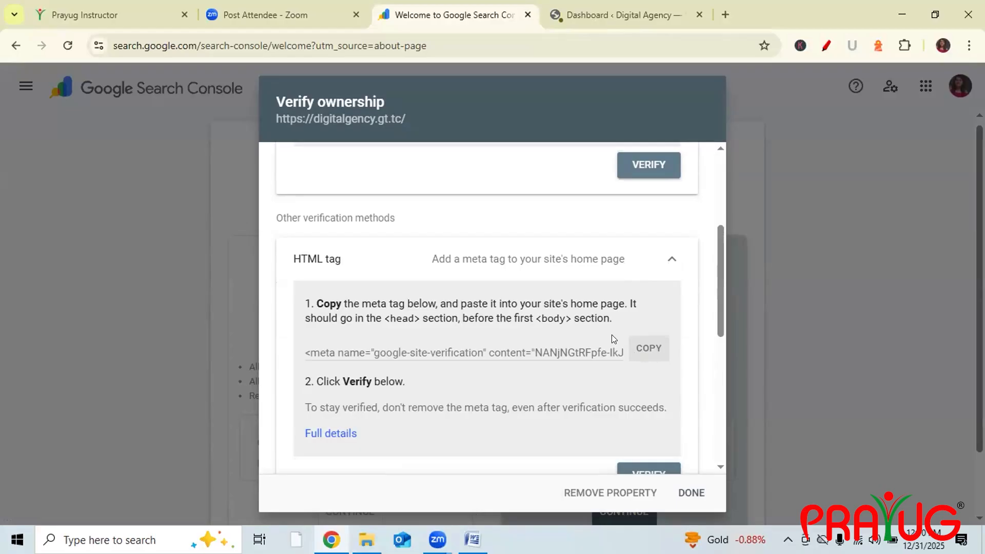
- Search the Digital Agency site's WordPress plugin directory for HFCM, and install and activate Header Footer Code Manager
{"action": "key", "text": "ctrl+Tab"}
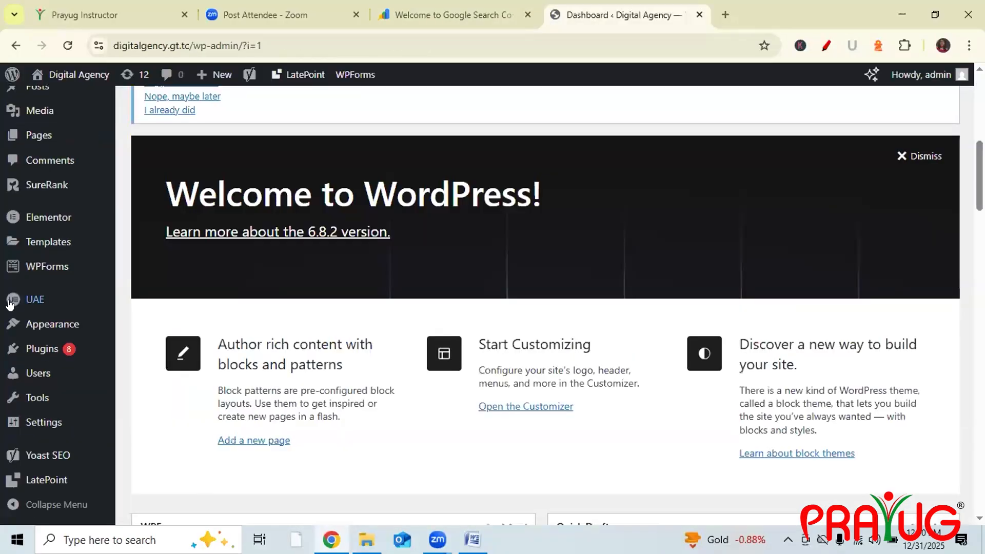
{"action": "mouse_move", "coordinate": [66, 359]}
{"action": "left_click", "coordinate": [147, 370]}
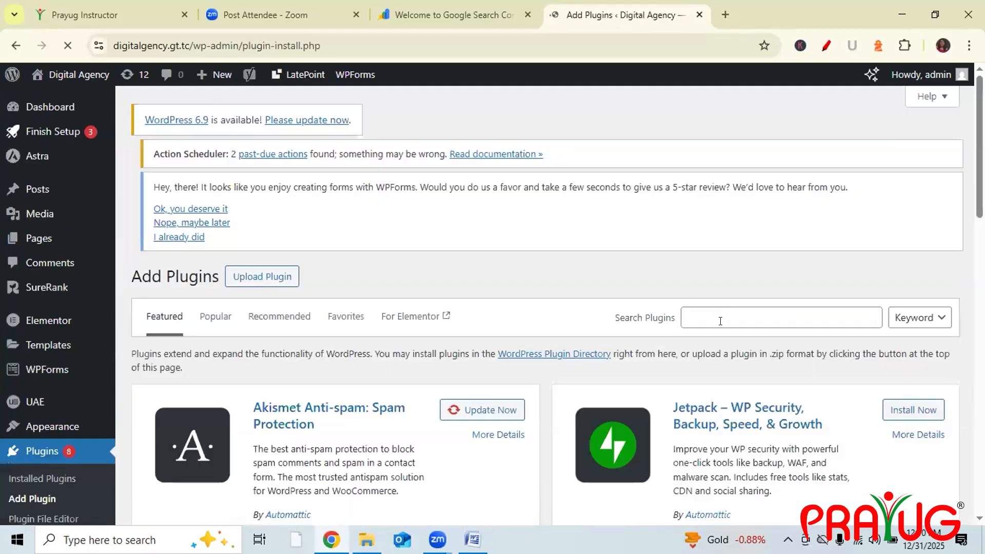
{"action": "left_click", "coordinate": [720, 321]}
{"action": "left_click", "coordinate": [765, 351]}
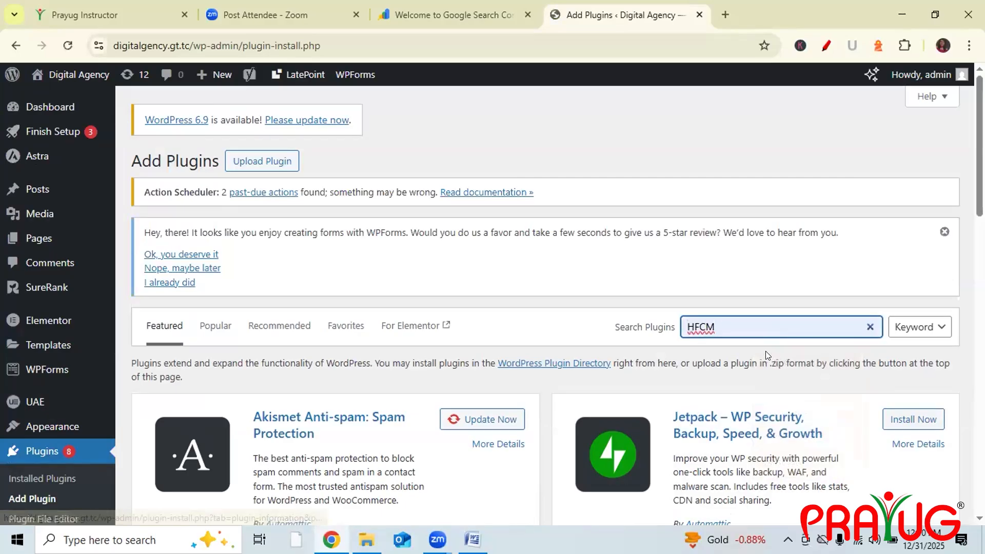
{"action": "left_click", "coordinate": [802, 329]}
{"action": "key", "text": "Return"}
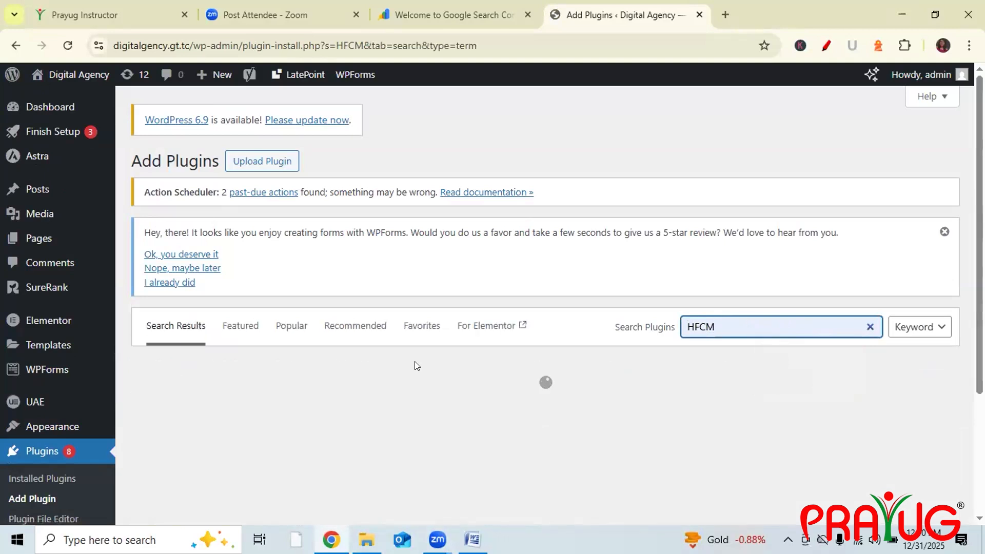
{"action": "left_click", "coordinate": [482, 407]}
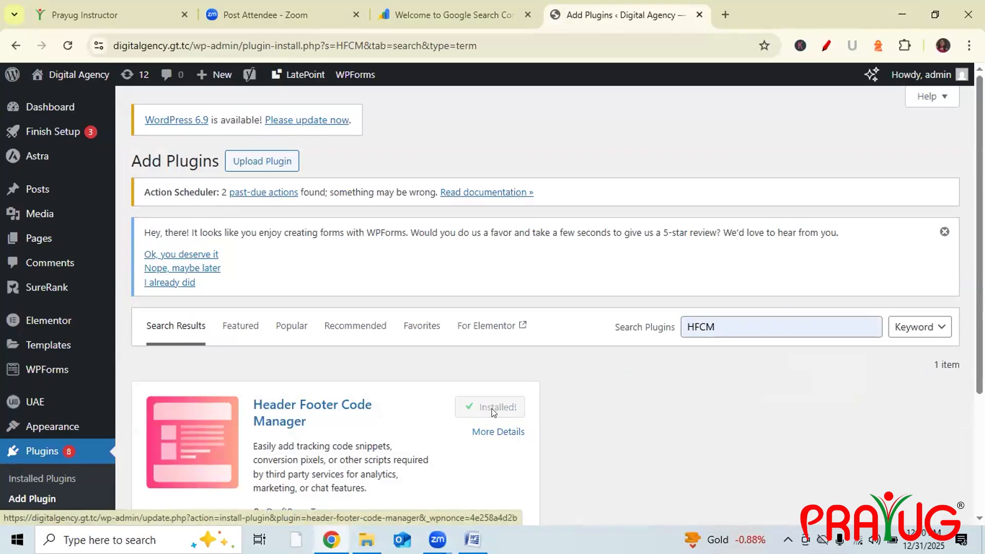
{"action": "left_click", "coordinate": [482, 407]}
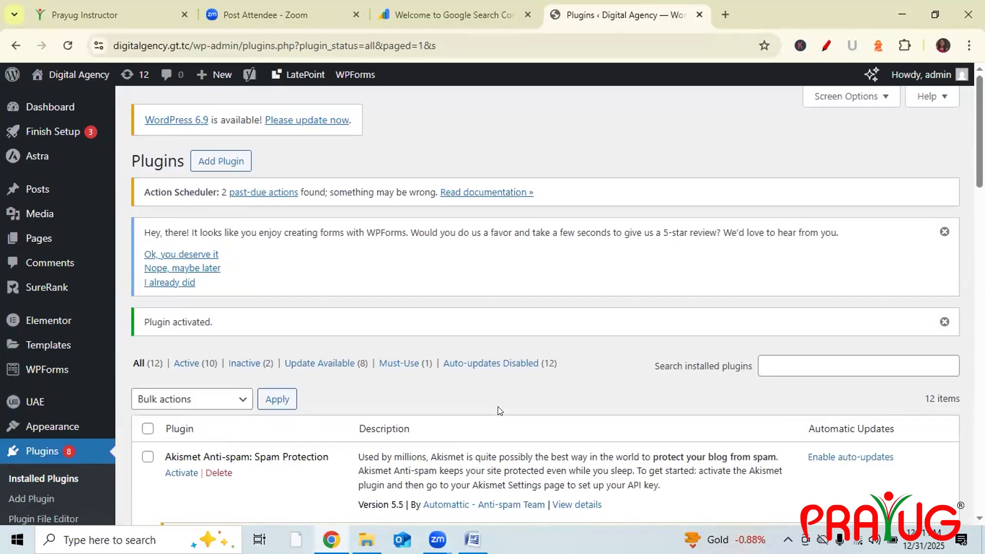
- Start a new HFCM snippet and name it GSC
{"action": "scroll", "coordinate": [96, 445], "scroll_direction": "down", "scroll_amount": 1}
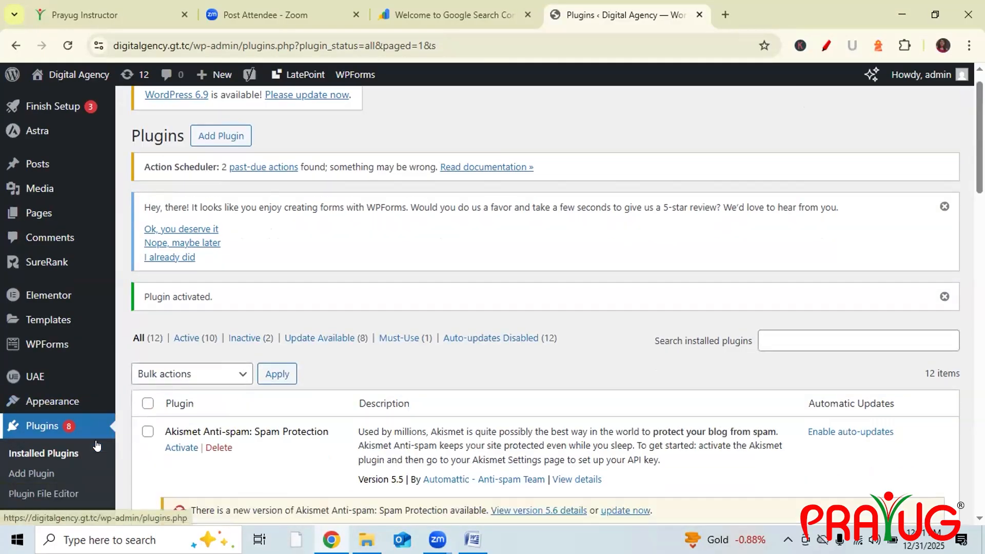
{"action": "scroll", "coordinate": [62, 436], "scroll_direction": "down", "scroll_amount": 5}
{"action": "scroll", "coordinate": [31, 452], "scroll_direction": "down", "scroll_amount": 3}
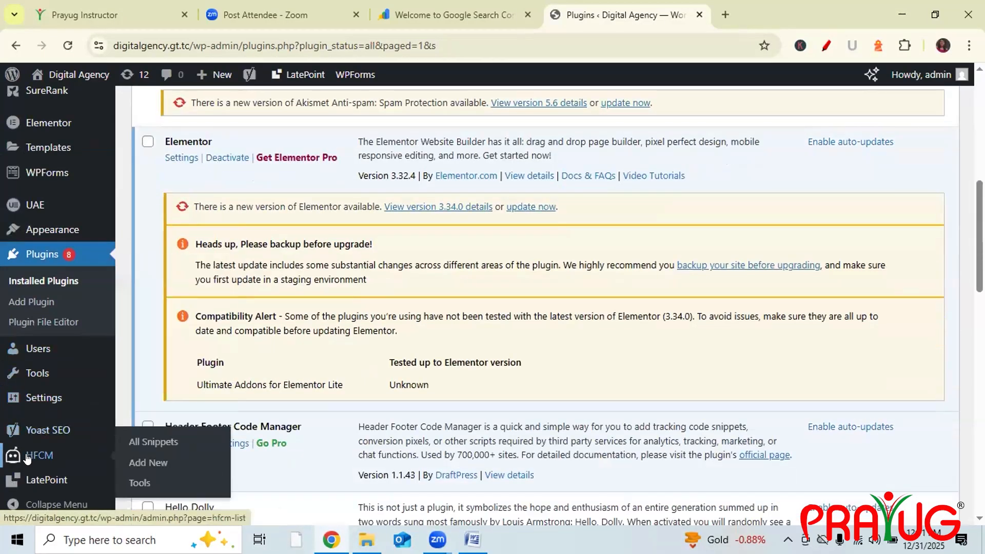
{"action": "left_click", "coordinate": [147, 465]}
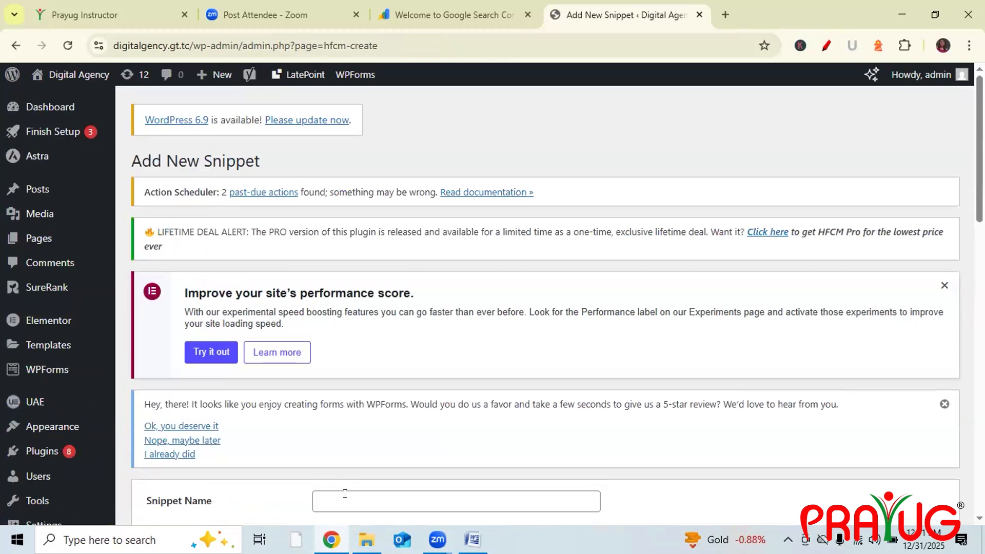
{"action": "left_click", "coordinate": [344, 494]}
{"action": "type", "text": "GSC"}
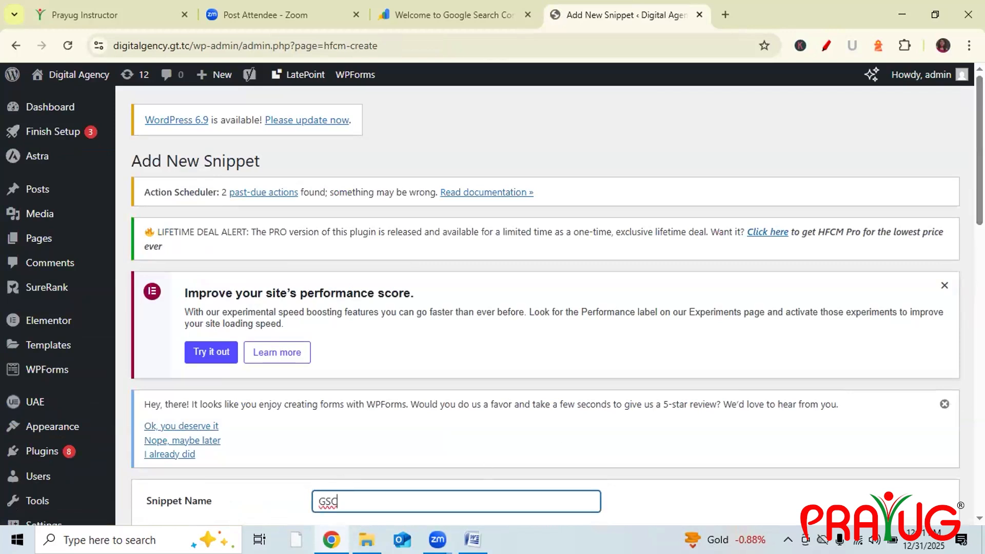
{"action": "scroll", "coordinate": [545, 301], "scroll_direction": "down", "scroll_amount": 5}
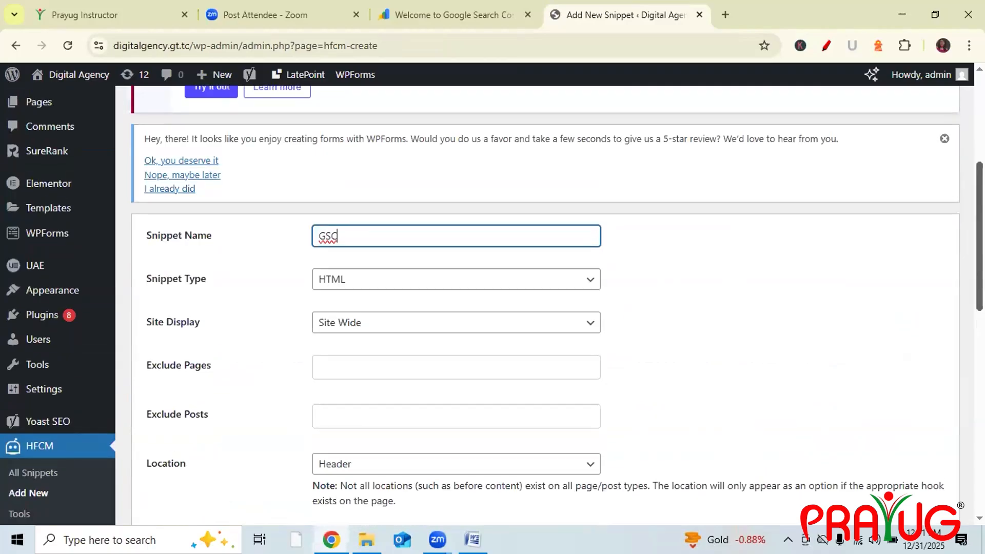
{"action": "scroll", "coordinate": [85, 173], "scroll_direction": "down", "scroll_amount": 4}
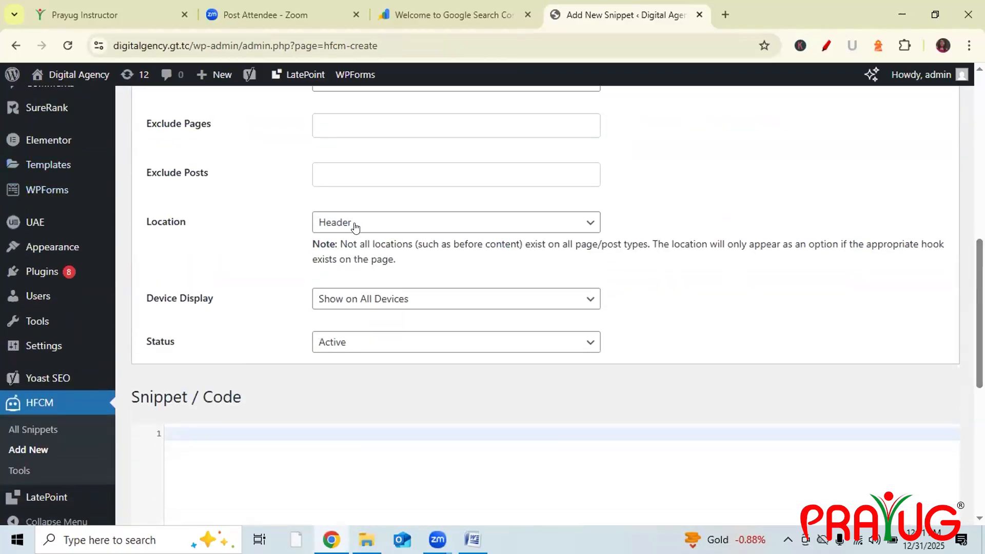
- Underline the head section and body section wording in Search Console's HTML tag instructions with the red pen, and return to the snippet form
{"action": "left_click", "coordinate": [445, 19]}
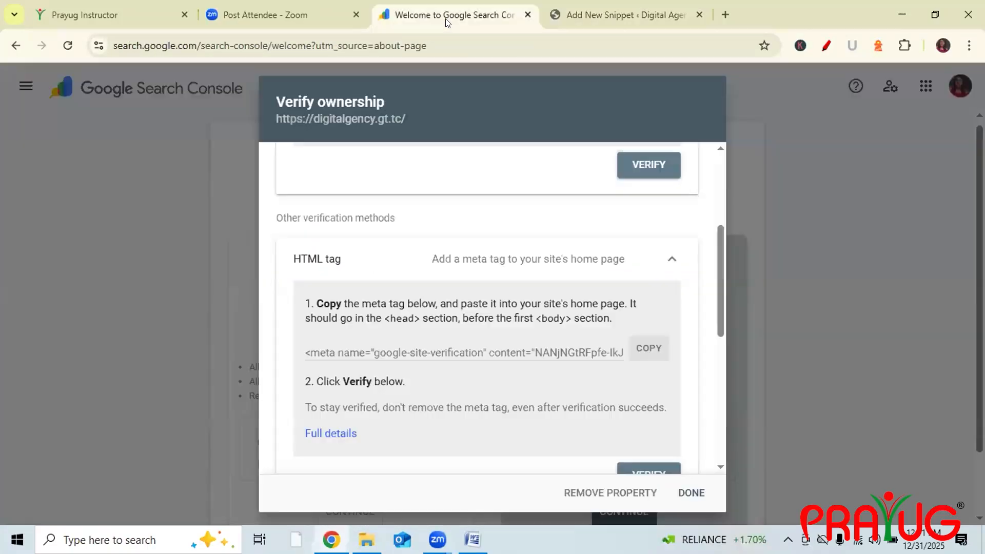
{"action": "left_click", "coordinate": [826, 46]}
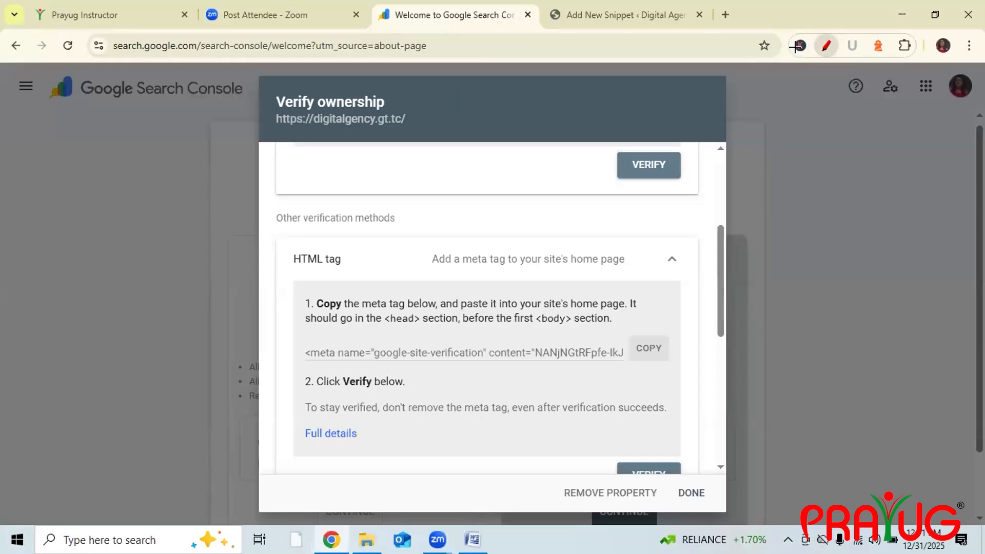
{"action": "left_click_drag", "start_coordinate": [385, 323], "coordinate": [457, 323]}
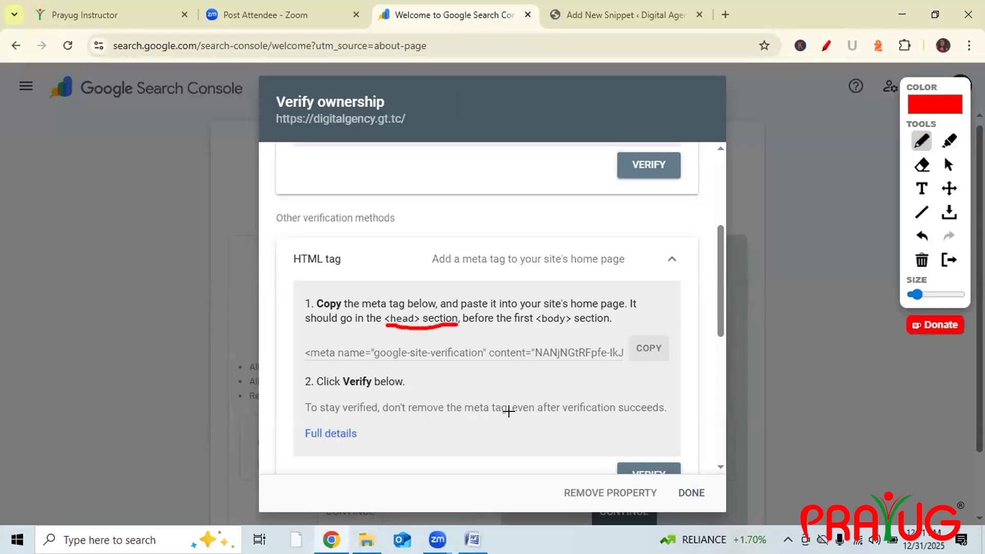
{"action": "left_click_drag", "start_coordinate": [543, 323], "coordinate": [598, 322]}
{"action": "left_click_drag", "start_coordinate": [382, 325], "coordinate": [444, 323]}
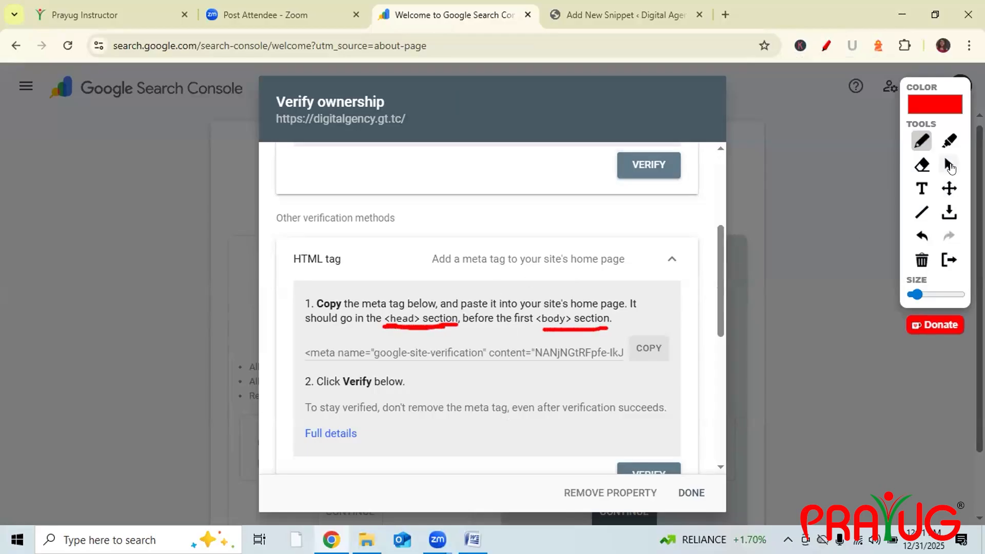
{"action": "left_click", "coordinate": [948, 165]}
{"action": "left_click", "coordinate": [568, 9]}
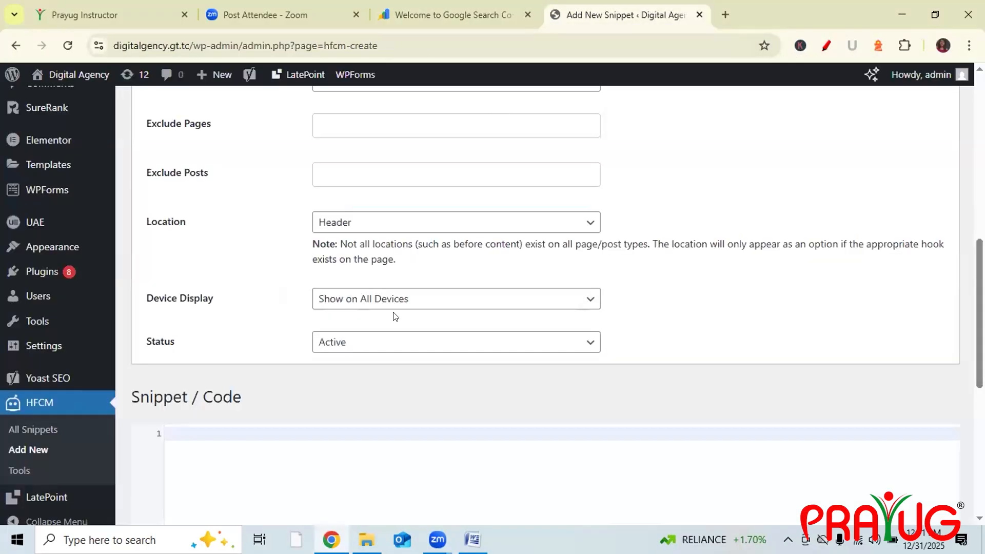
- Set the GSC snippet's location to Header, paste the copied site verification meta tag as its code and save it
{"action": "left_click", "coordinate": [457, 222]}
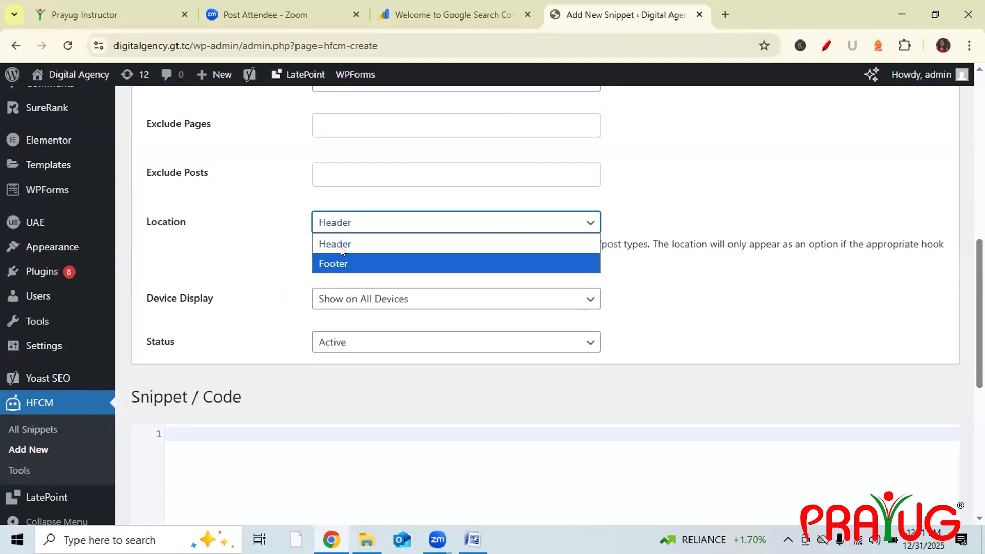
{"action": "left_click", "coordinate": [329, 238]}
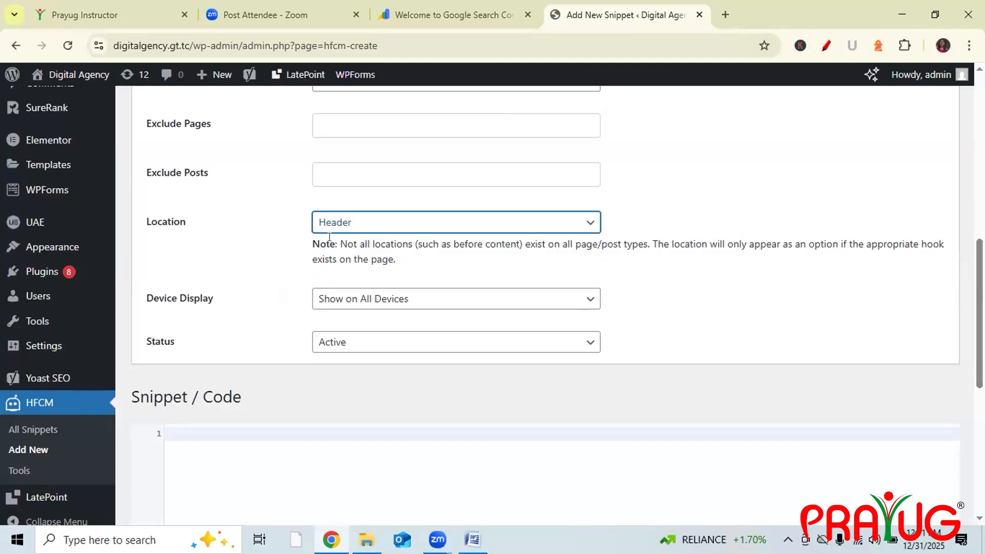
{"action": "left_click", "coordinate": [242, 432]}
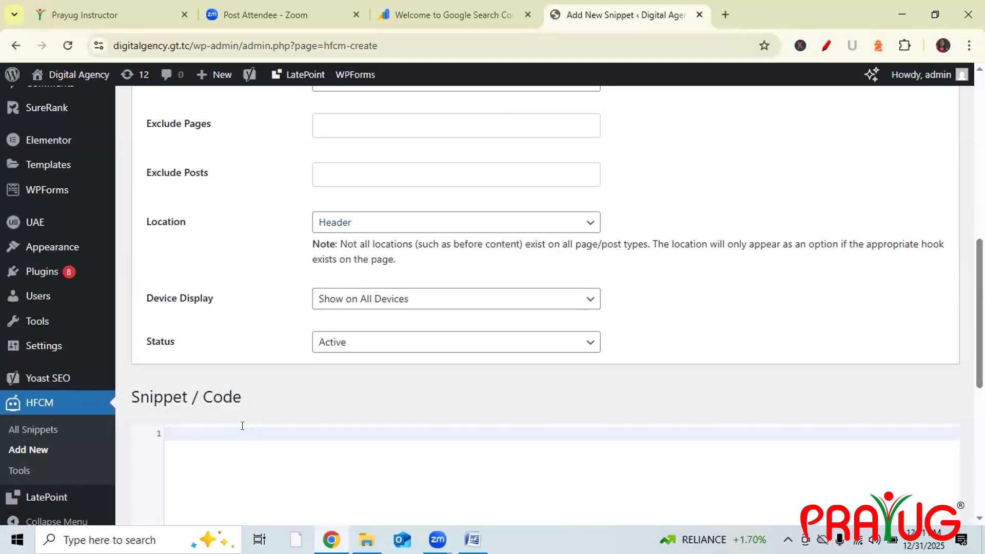
{"action": "key", "text": "ctrl+v"}
{"action": "scroll", "coordinate": [860, 366], "scroll_direction": "down", "scroll_amount": 3}
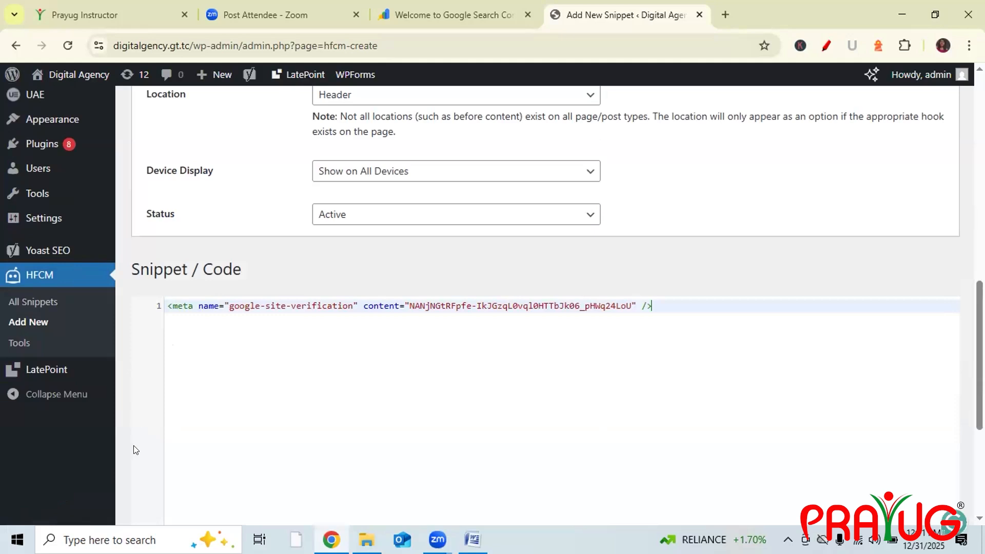
{"action": "scroll", "coordinate": [134, 449], "scroll_direction": "down", "scroll_amount": 5}
{"action": "left_click", "coordinate": [153, 466]}
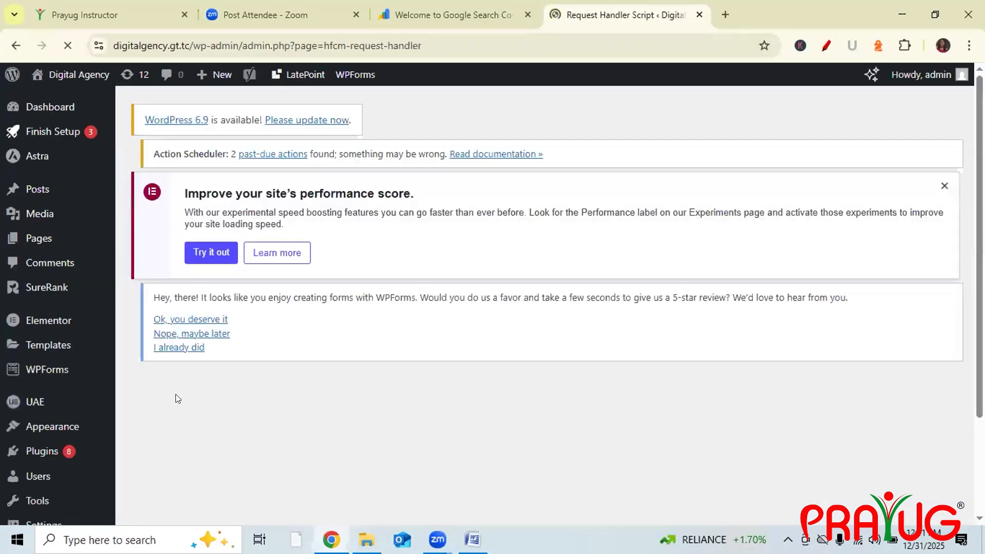
- Open the list of all HFCM snippets and switch the GSC snippet's status off and back on
{"action": "scroll", "coordinate": [130, 393], "scroll_direction": "down", "scroll_amount": 3}
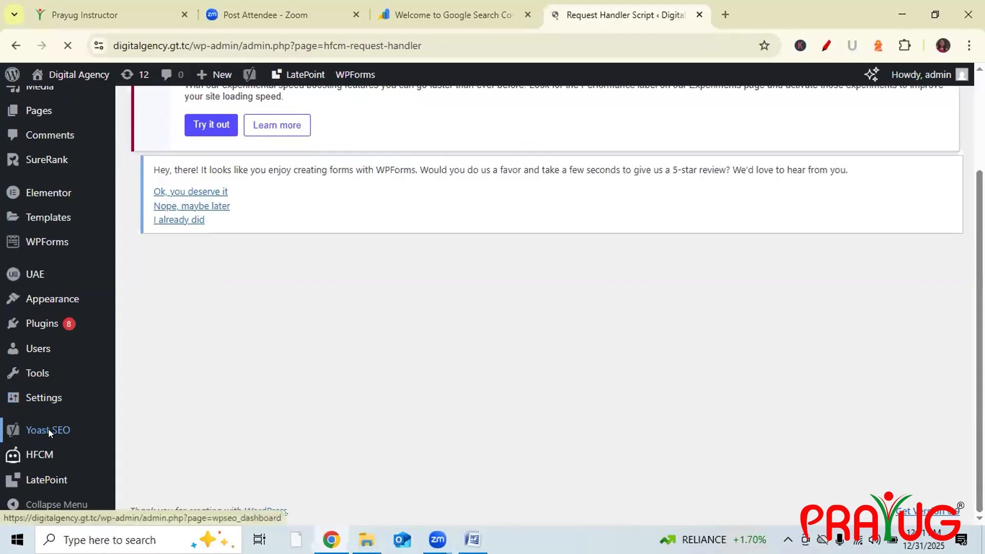
{"action": "scroll", "coordinate": [36, 448], "scroll_direction": "down", "scroll_amount": 15}
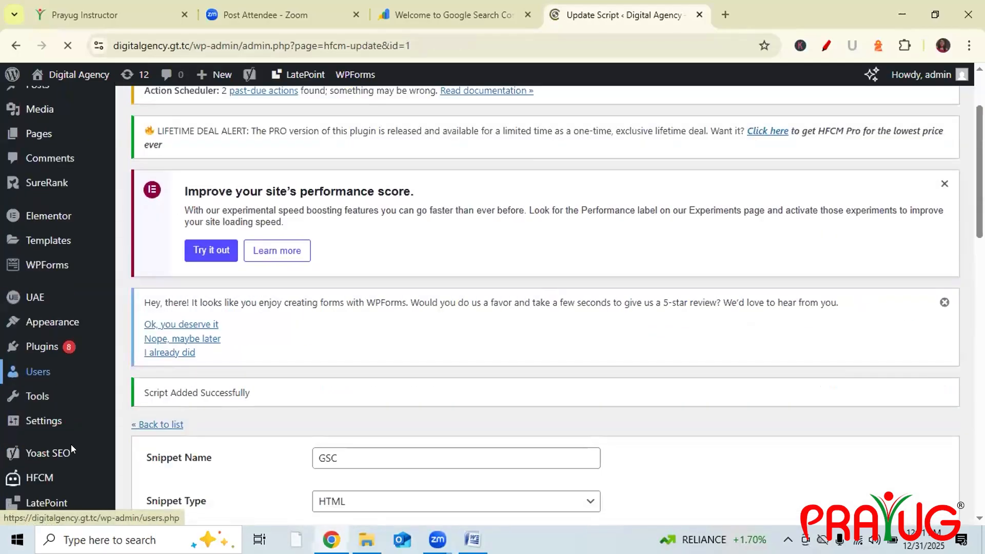
{"action": "mouse_move", "coordinate": [37, 455]}
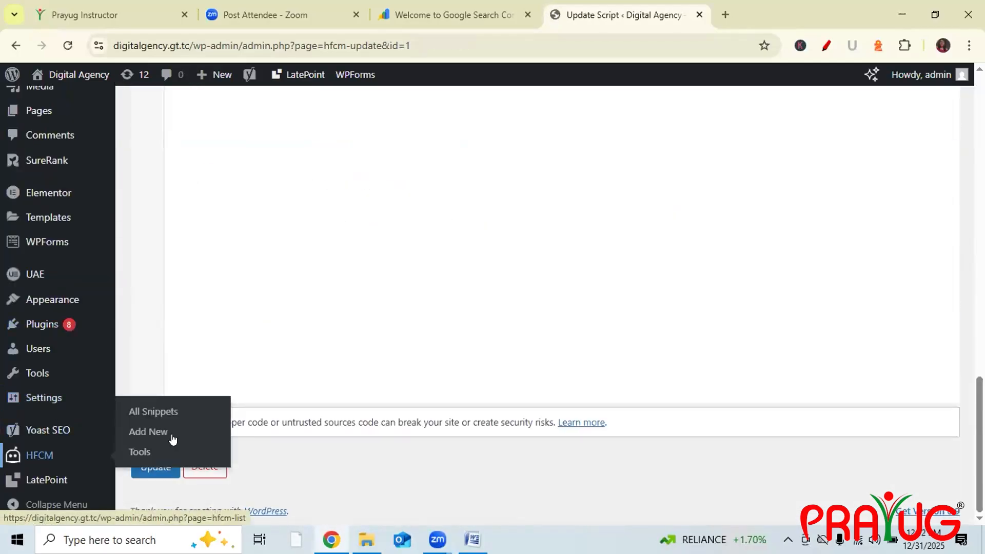
{"action": "left_click", "coordinate": [137, 412]}
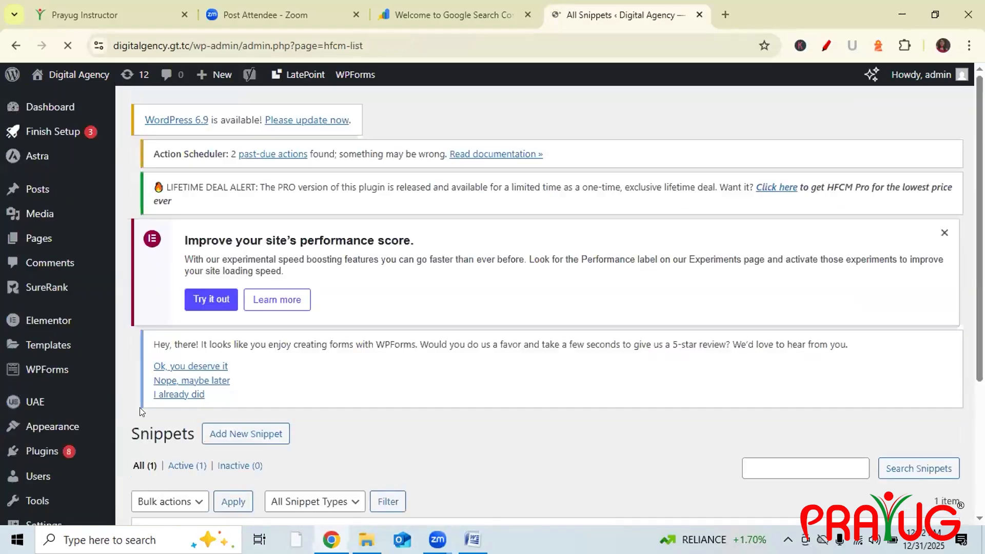
{"action": "scroll", "coordinate": [579, 362], "scroll_direction": "down", "scroll_amount": 4}
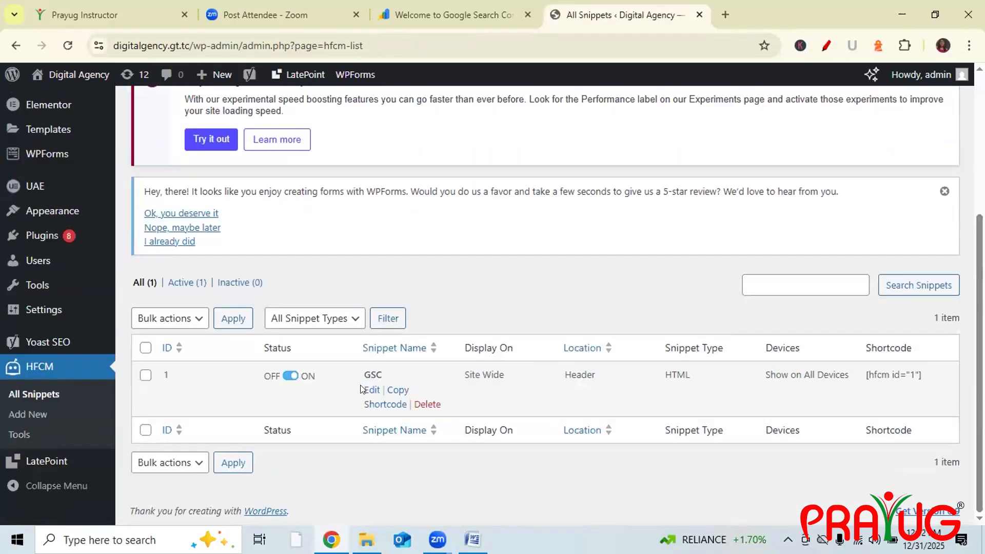
{"action": "left_click", "coordinate": [290, 376]}
{"action": "left_click", "coordinate": [291, 377]}
{"action": "left_click", "coordinate": [472, 19]}
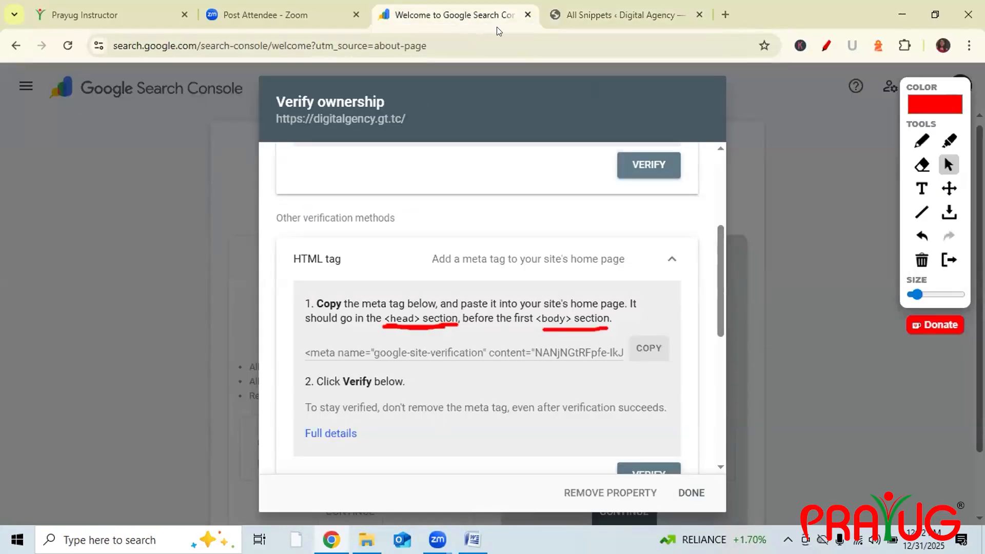
{"action": "scroll", "coordinate": [673, 341], "scroll_direction": "down", "scroll_amount": 3}
{"action": "left_click", "coordinate": [632, 333]}
{"action": "left_click", "coordinate": [920, 262]}
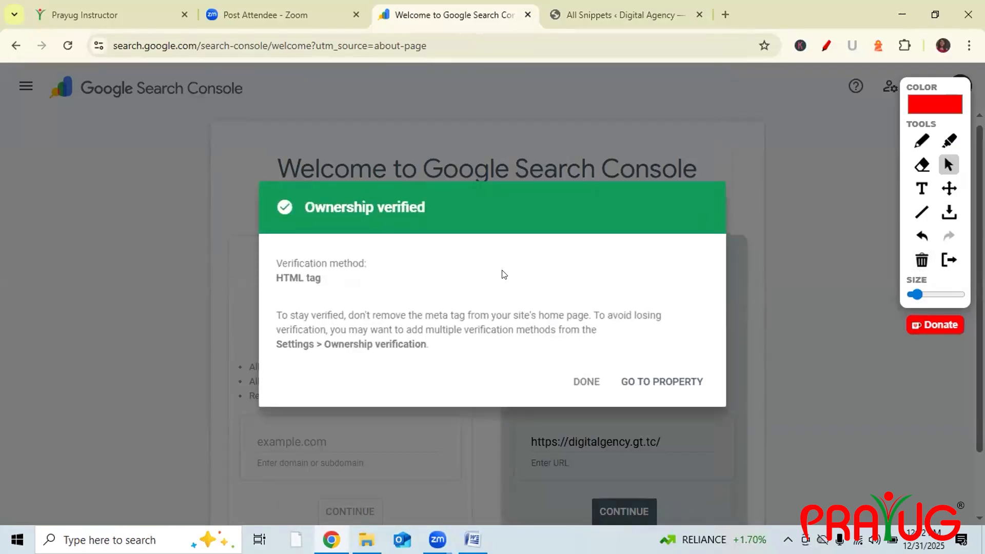
{"action": "left_click", "coordinate": [669, 375]}
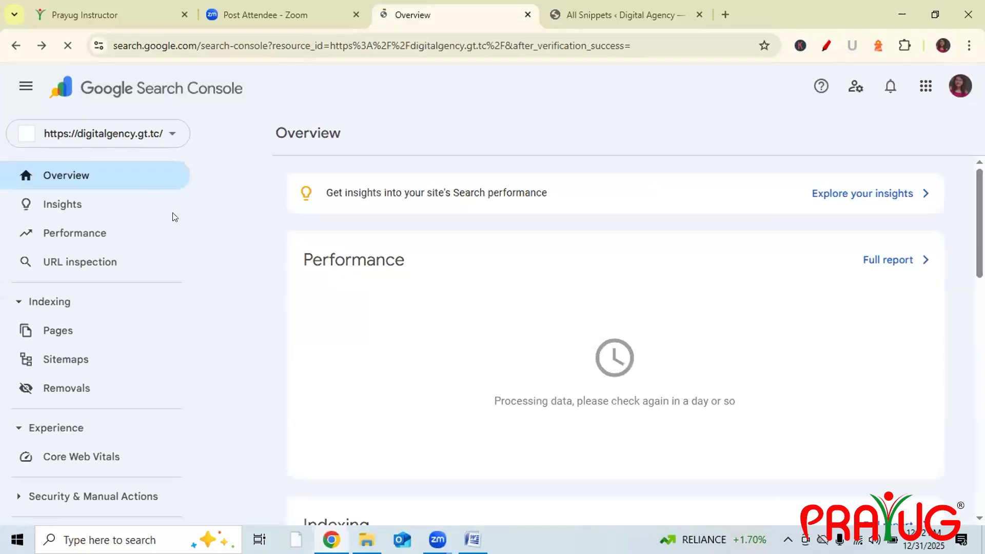
{"action": "left_click", "coordinate": [81, 143]}
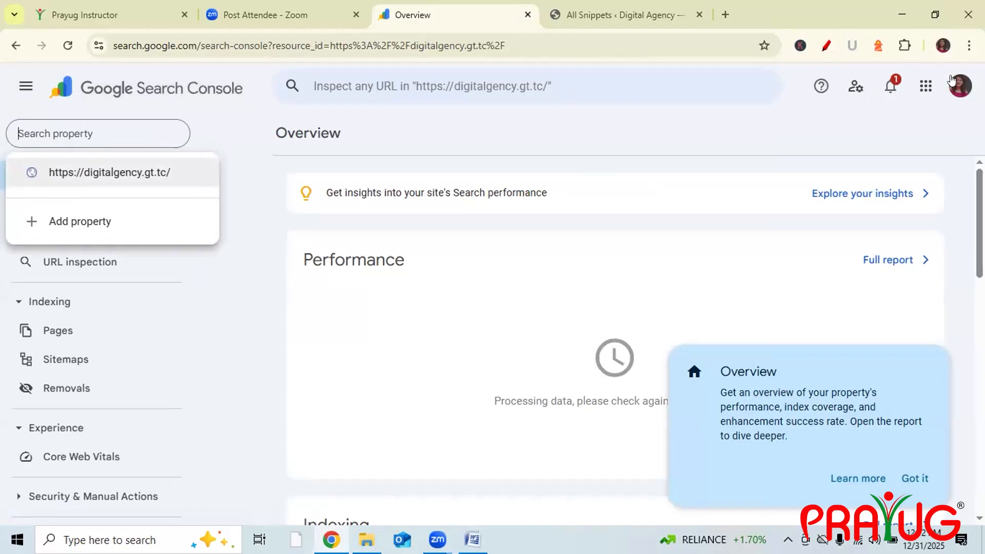
{"action": "left_click", "coordinate": [959, 86]}
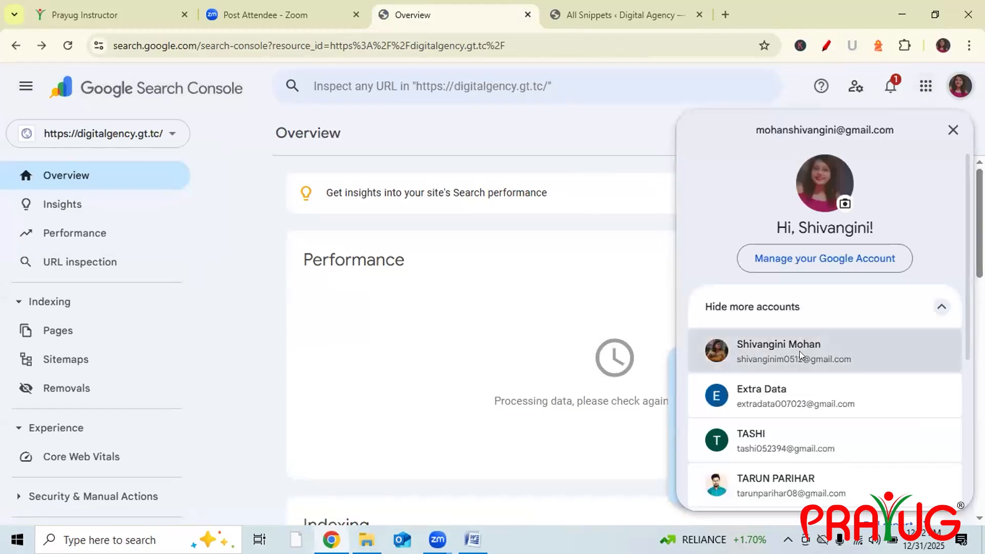
{"action": "left_click", "coordinate": [799, 351]}
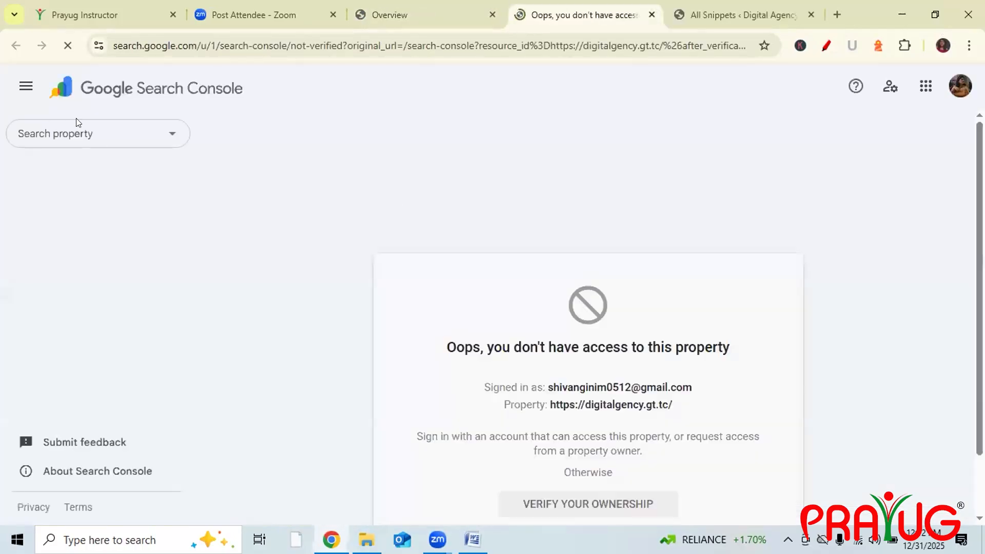
{"action": "left_click", "coordinate": [91, 134]}
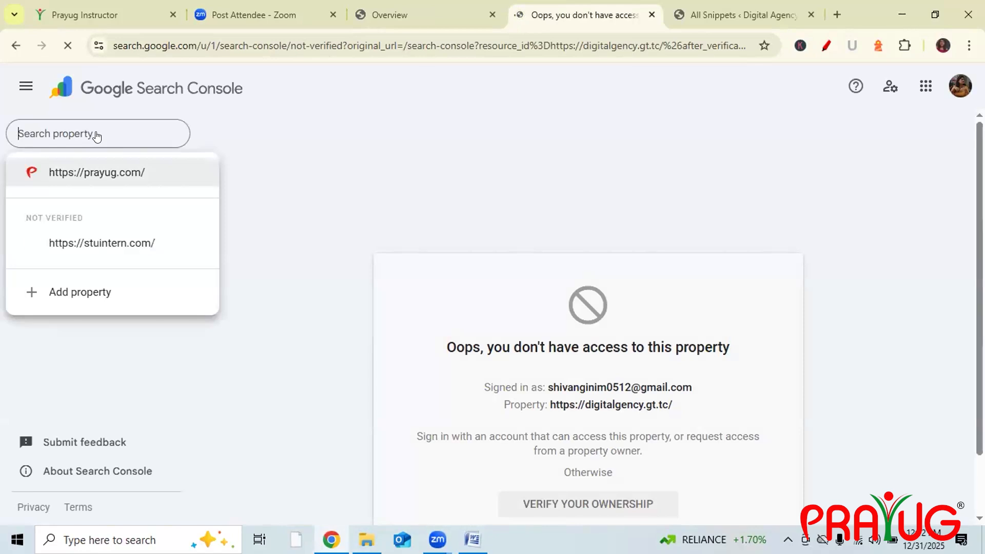
{"action": "left_click", "coordinate": [92, 169]}
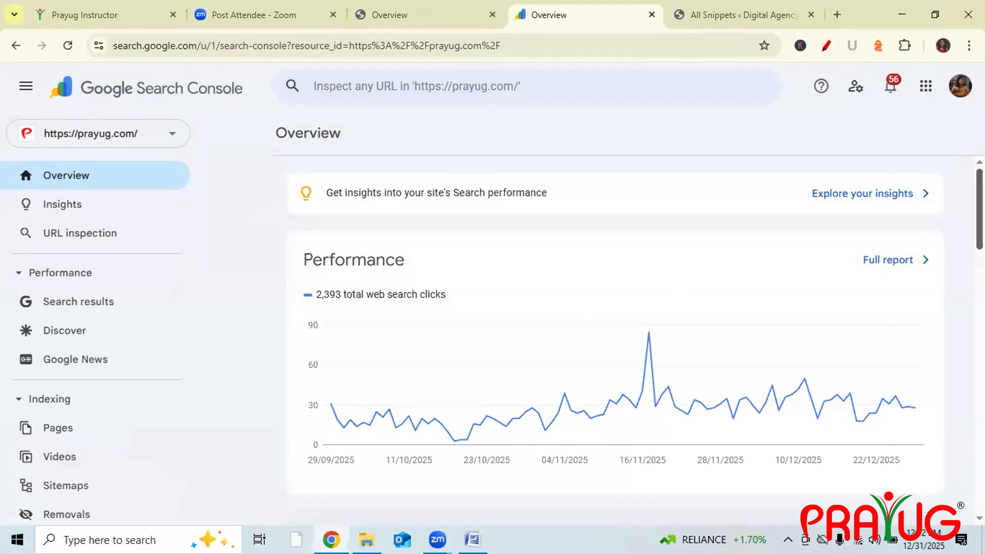
{"action": "scroll", "coordinate": [395, 359], "scroll_direction": "down", "scroll_amount": 2}
{"action": "scroll", "coordinate": [246, 273], "scroll_direction": "down", "scroll_amount": 5}
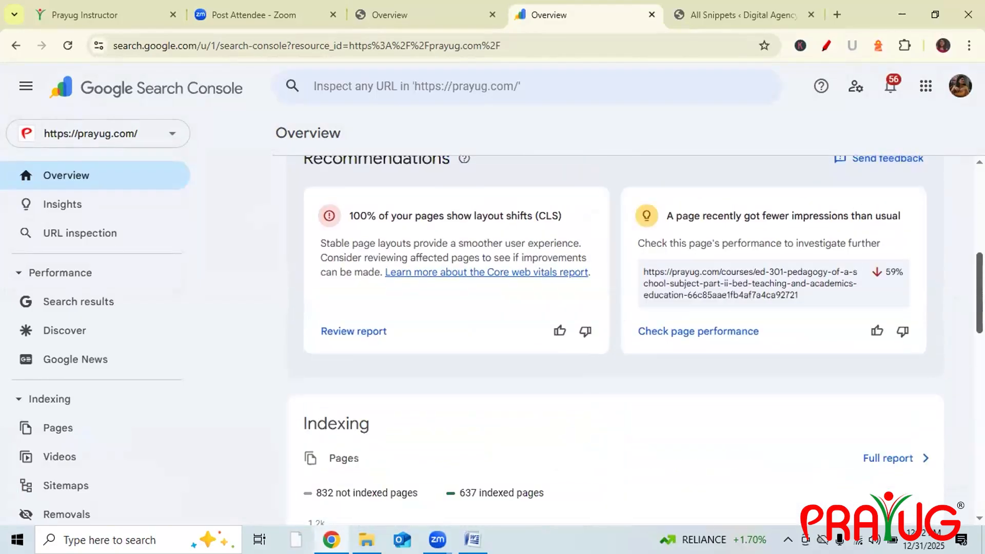
{"action": "scroll", "coordinate": [791, 303], "scroll_direction": "down", "scroll_amount": 6}
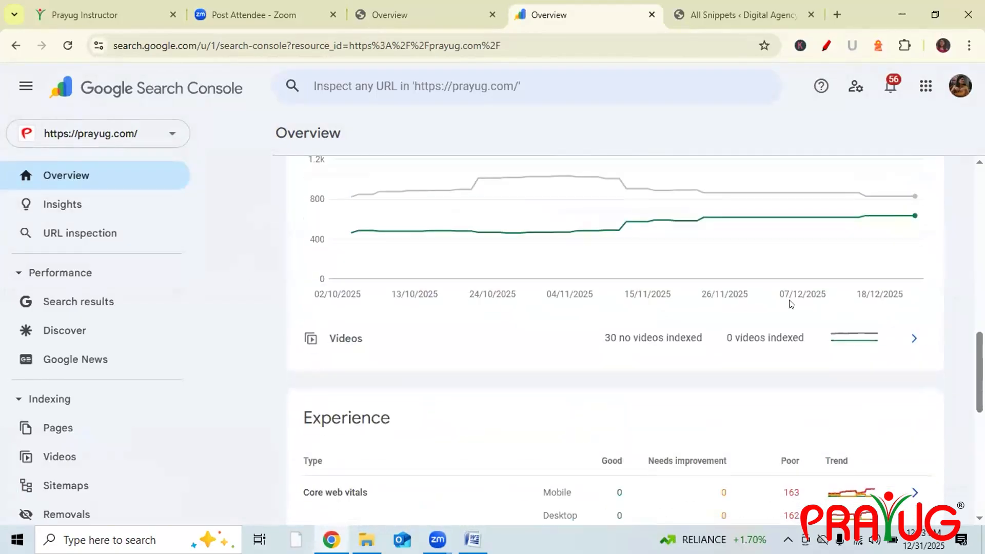
{"action": "scroll", "coordinate": [791, 304], "scroll_direction": "down", "scroll_amount": 3}
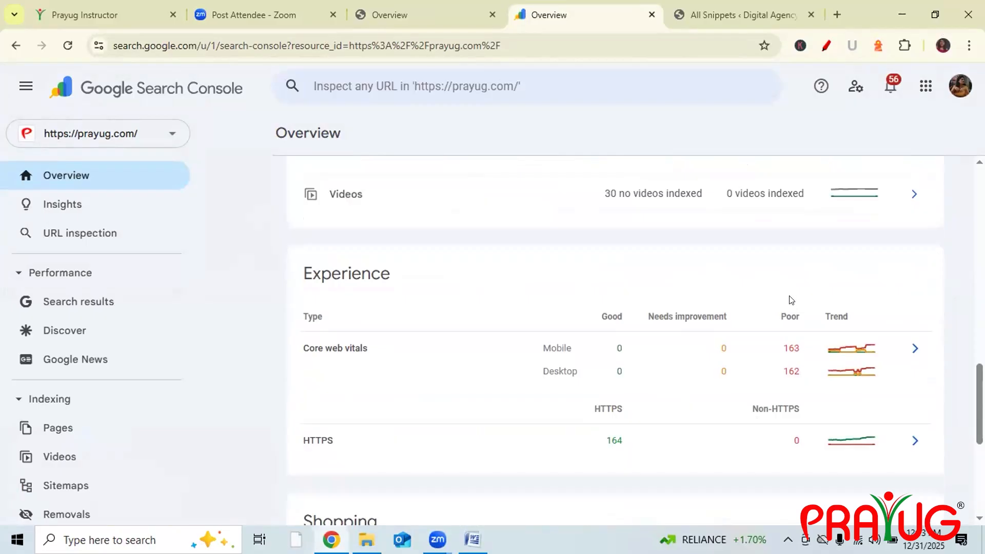
{"action": "scroll", "coordinate": [793, 297], "scroll_direction": "down", "scroll_amount": 3}
{"action": "scroll", "coordinate": [792, 298], "scroll_direction": "down", "scroll_amount": 3}
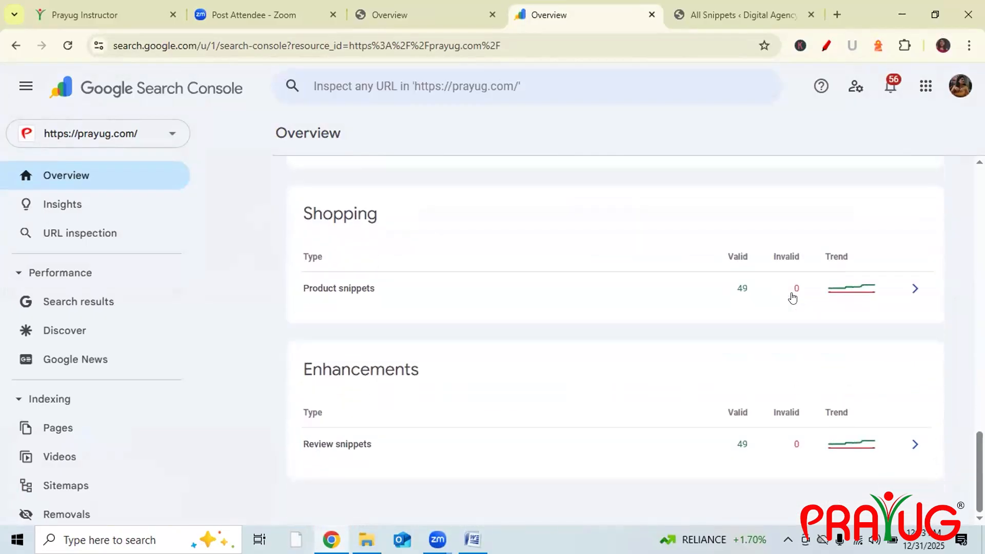
{"action": "scroll", "coordinate": [790, 298], "scroll_direction": "up", "scroll_amount": 6}
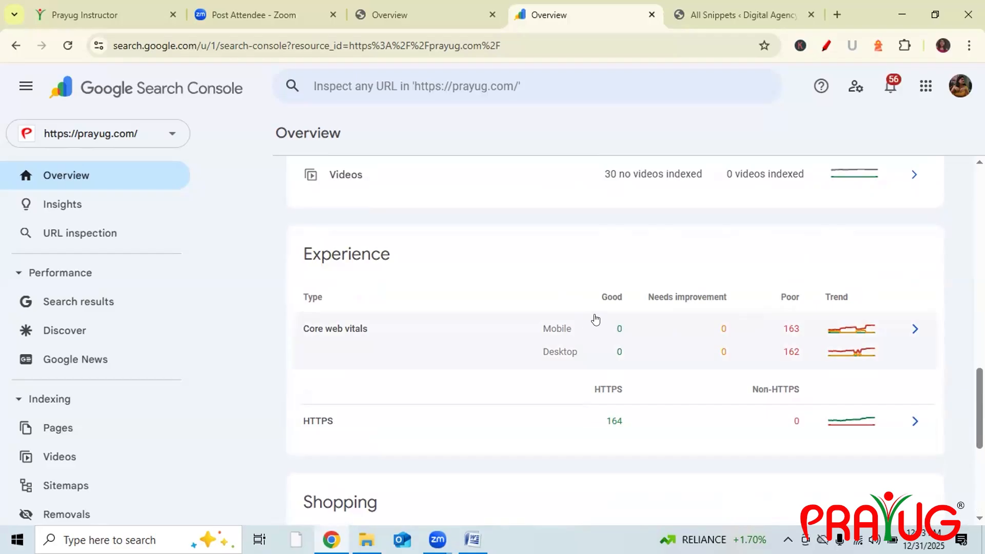
{"action": "scroll", "coordinate": [723, 319], "scroll_direction": "up", "scroll_amount": 12}
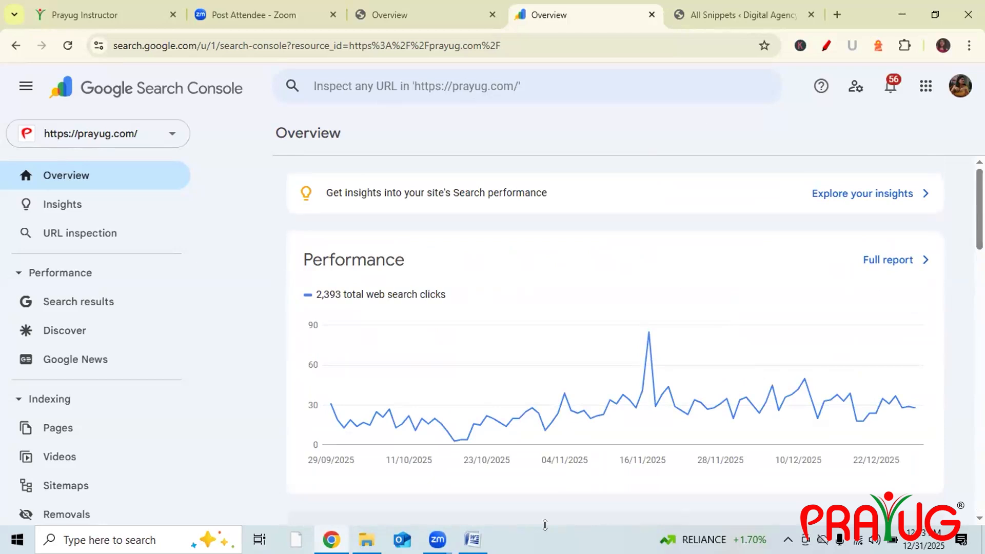
- Check the account's property list, then examine the indexed and not indexed pages, Core web vitals, HTTPS, Shopping and Enhancements figures
{"action": "left_click", "coordinate": [102, 133]}
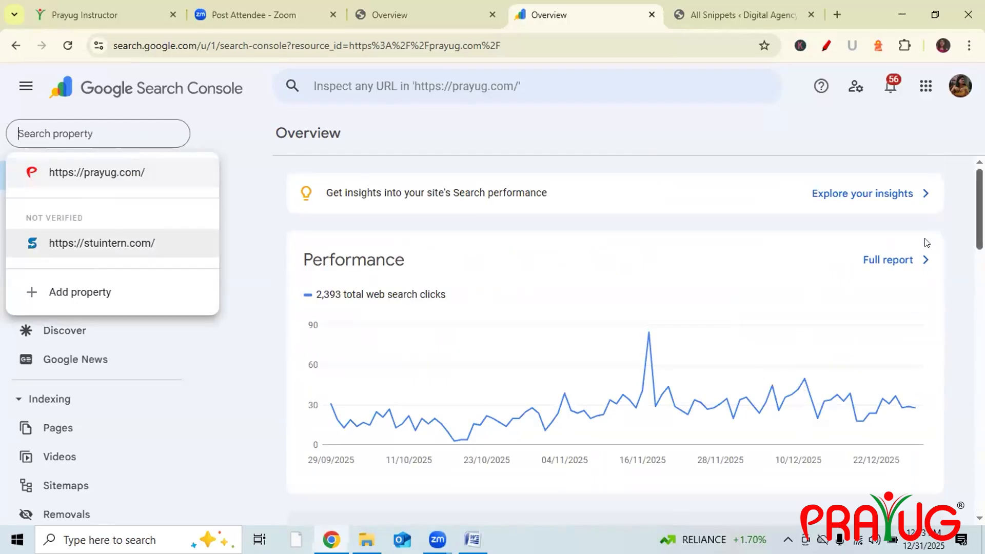
{"action": "scroll", "coordinate": [926, 243], "scroll_direction": "down", "scroll_amount": 3}
{"action": "left_click", "coordinate": [417, 320]}
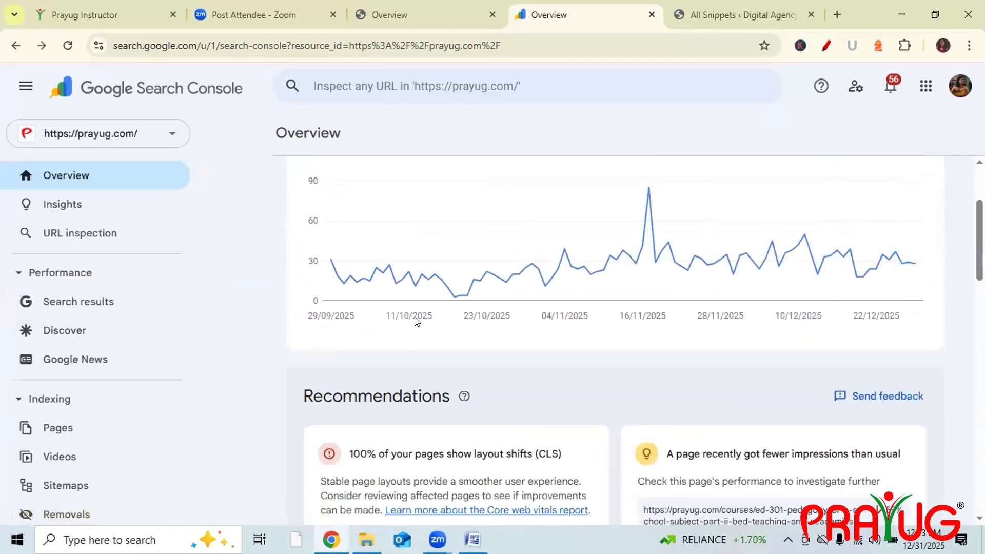
{"action": "scroll", "coordinate": [556, 304], "scroll_direction": "down", "scroll_amount": 8}
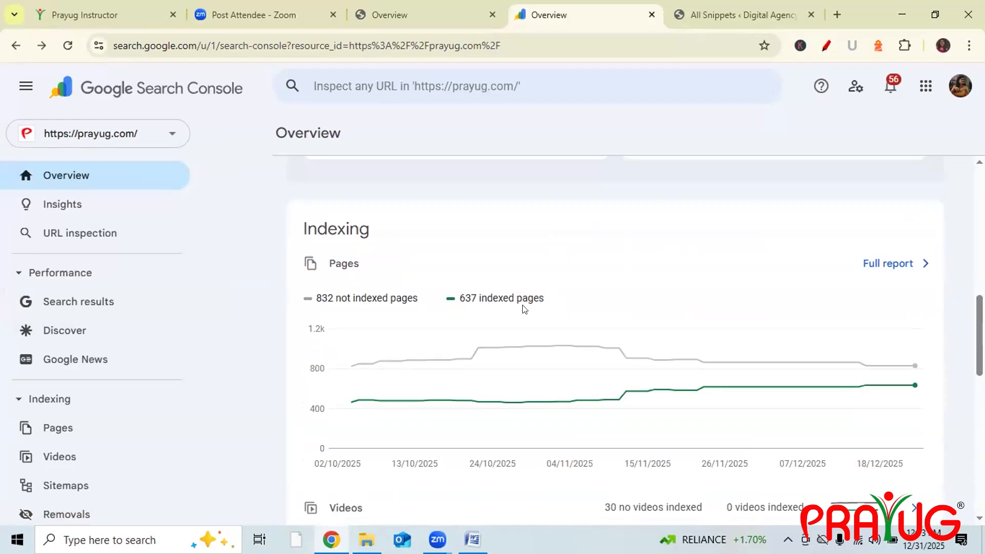
{"action": "left_click_drag", "start_coordinate": [457, 296], "coordinate": [539, 298]}
{"action": "left_click_drag", "start_coordinate": [413, 298], "coordinate": [296, 296]}
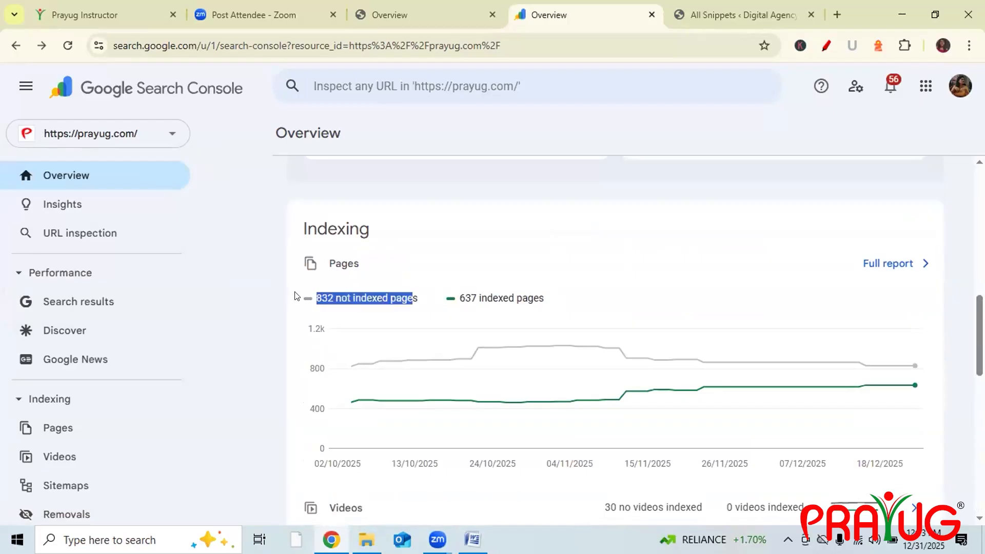
{"action": "scroll", "coordinate": [670, 306], "scroll_direction": "down", "scroll_amount": 5}
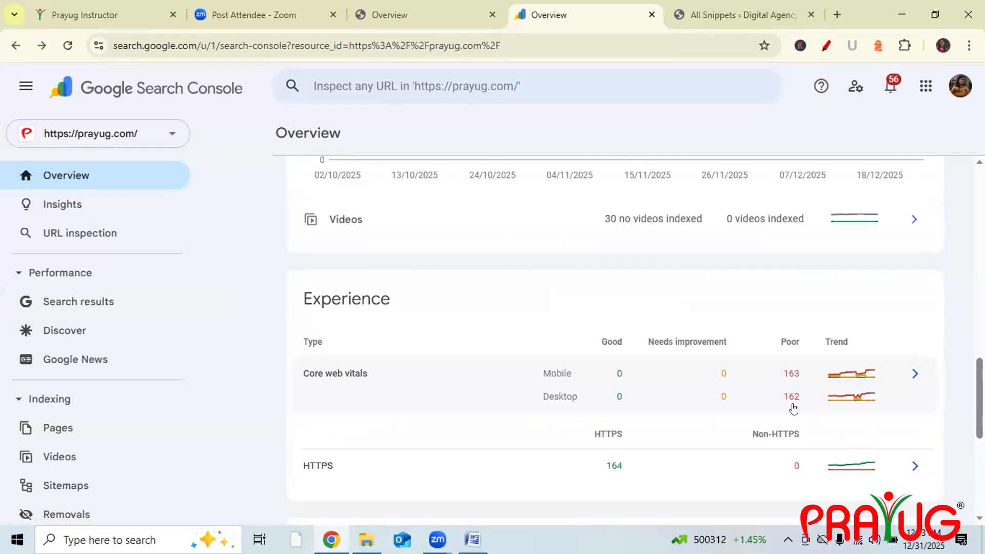
{"action": "scroll", "coordinate": [529, 376], "scroll_direction": "down", "scroll_amount": 5}
{"action": "scroll", "coordinate": [329, 308], "scroll_direction": "up", "scroll_amount": 3}
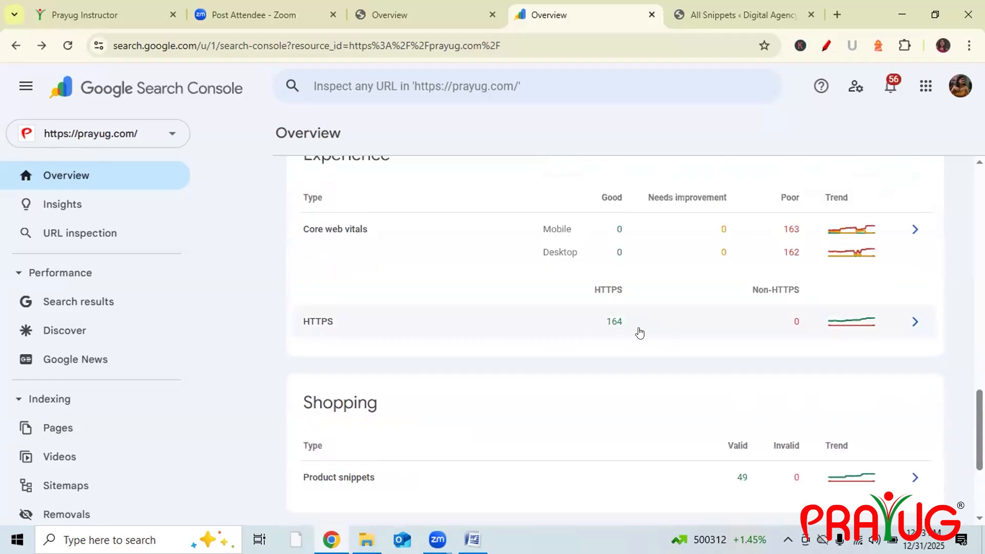
{"action": "scroll", "coordinate": [637, 322], "scroll_direction": "down", "scroll_amount": 3}
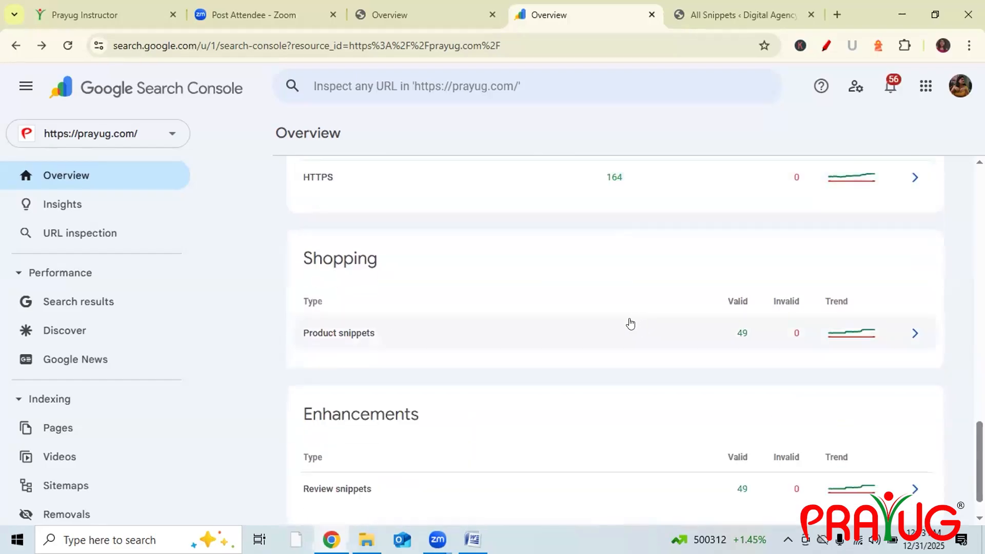
{"action": "scroll", "coordinate": [449, 338], "scroll_direction": "down", "scroll_amount": 1}
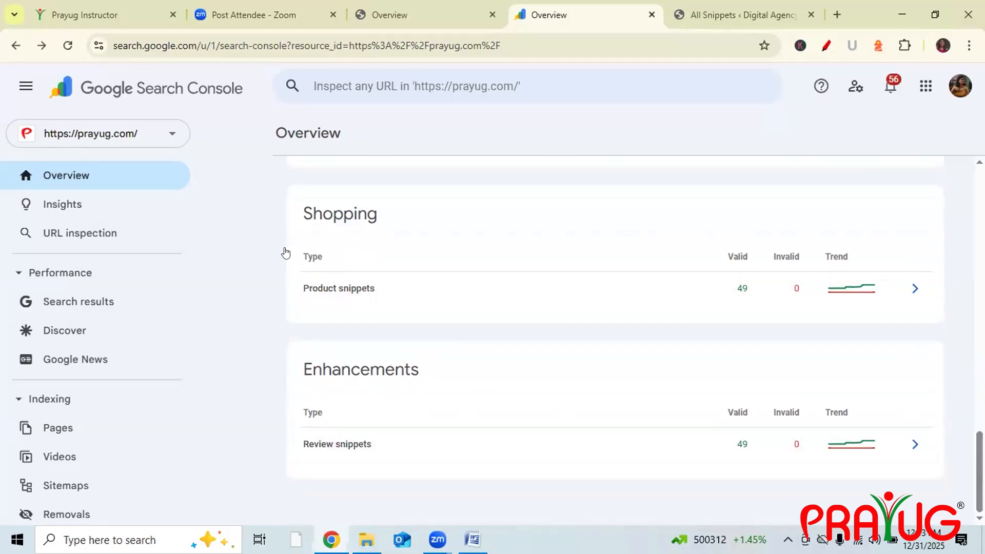
{"action": "left_click_drag", "start_coordinate": [124, 240], "coordinate": [41, 244]}
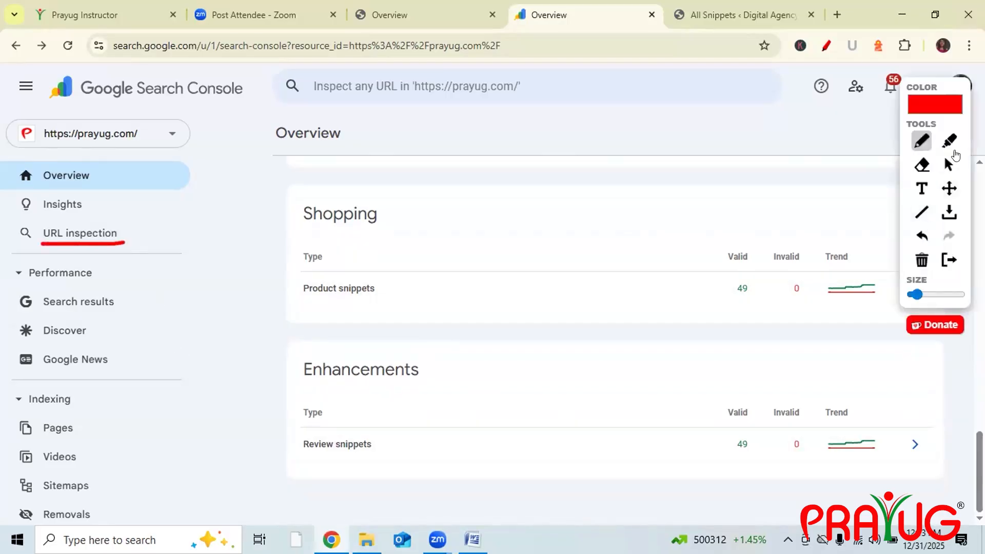
{"action": "left_click", "coordinate": [948, 164]}
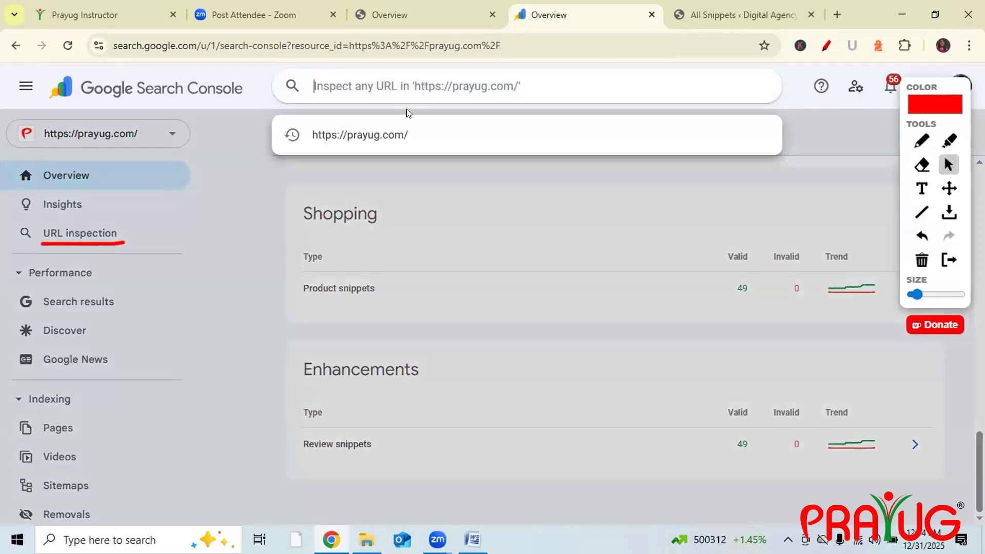
{"action": "left_click", "coordinate": [420, 119]}
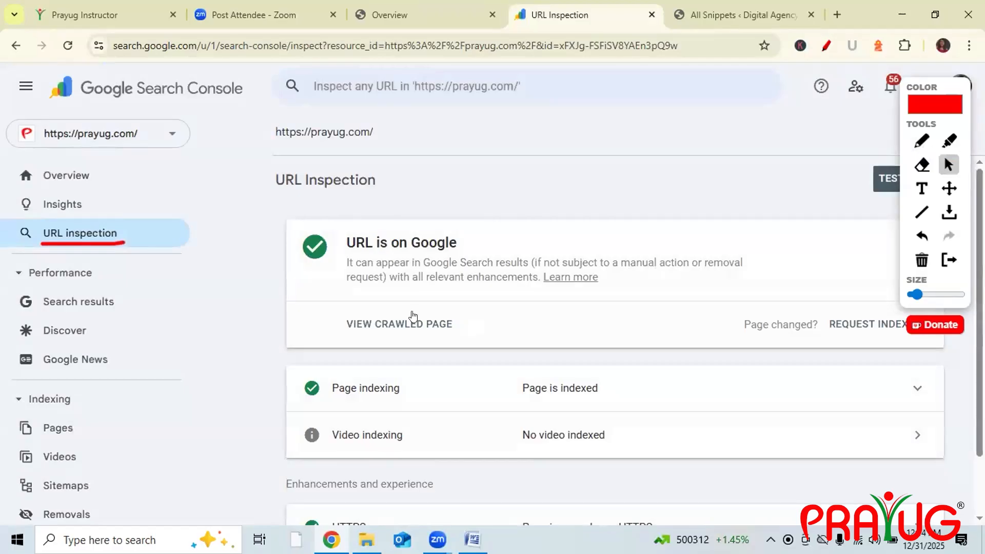
- Move the annotation toolbar clear of the inspection results and underline Request Indexing with the red pen
{"action": "mouse_move", "coordinate": [949, 88]}
{"action": "left_mouse_down"}
{"action": "mouse_move", "coordinate": [631, 70]}
{"action": "mouse_move", "coordinate": [659, 97]}
{"action": "mouse_move", "coordinate": [862, 77]}
{"action": "mouse_move", "coordinate": [837, 76]}
{"action": "left_mouse_up"}
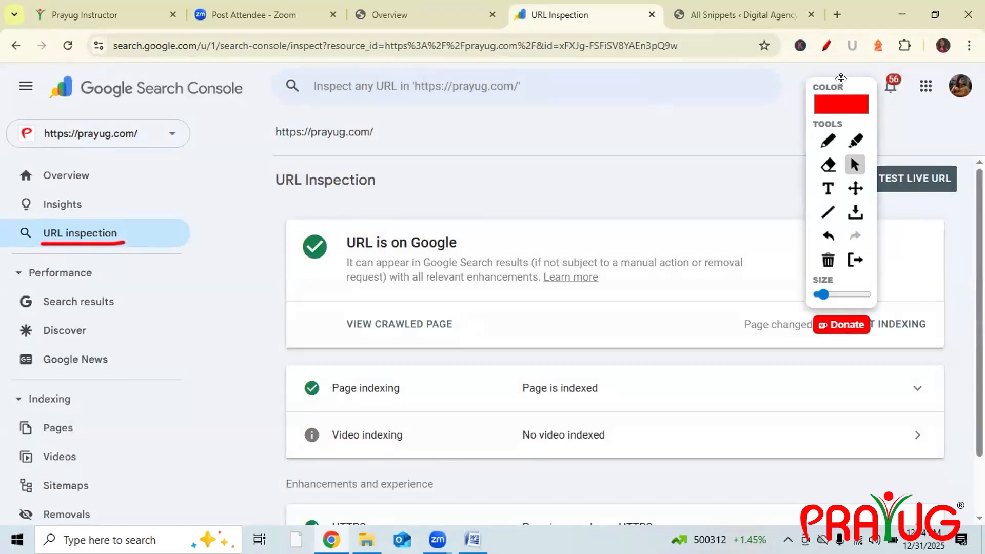
{"action": "mouse_move", "coordinate": [726, 102]}
{"action": "left_mouse_down"}
{"action": "mouse_move", "coordinate": [736, 98]}
{"action": "mouse_move", "coordinate": [679, 96]}
{"action": "left_mouse_up"}
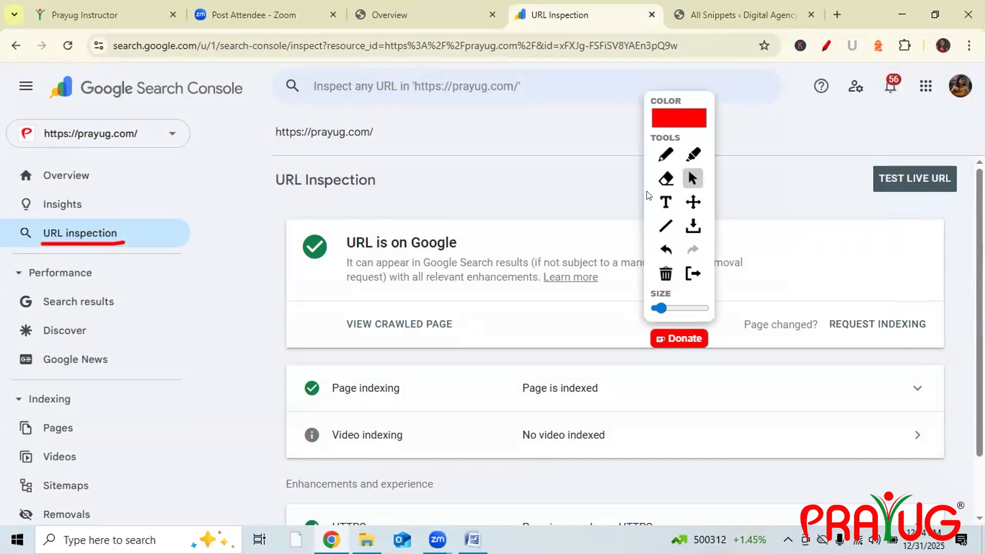
{"action": "left_click", "coordinate": [666, 155]}
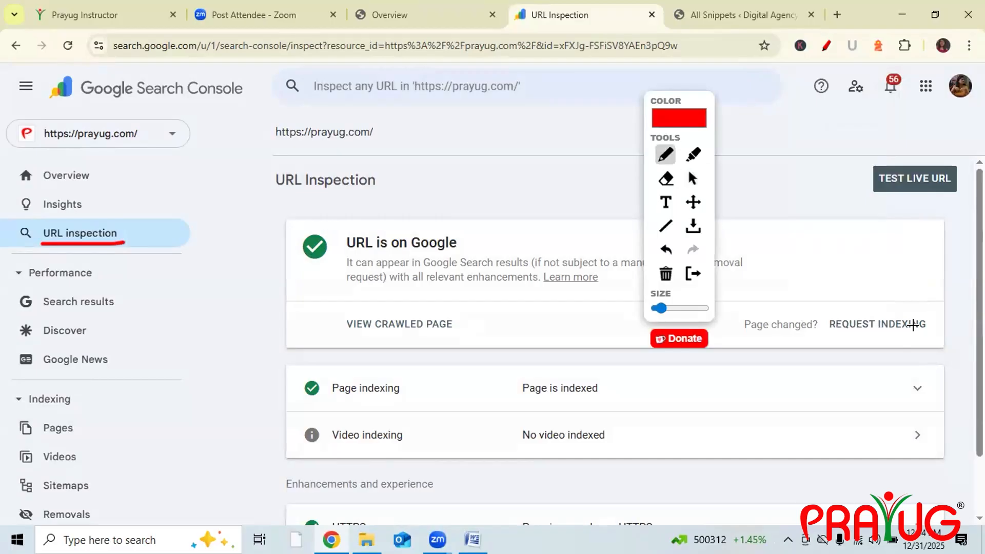
{"action": "left_click_drag", "start_coordinate": [922, 332], "coordinate": [835, 337]}
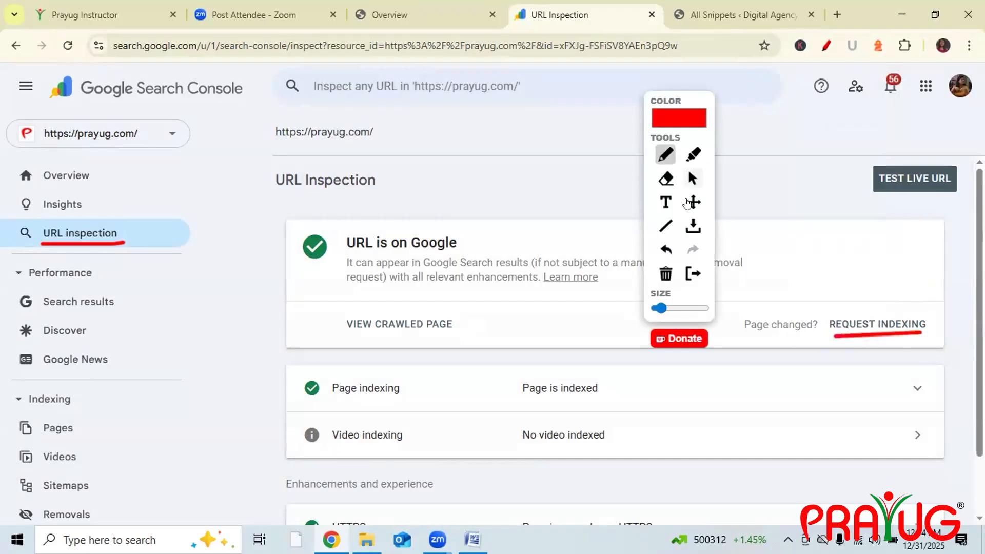
{"action": "left_click", "coordinate": [693, 178]}
{"action": "left_click", "coordinate": [870, 321]}
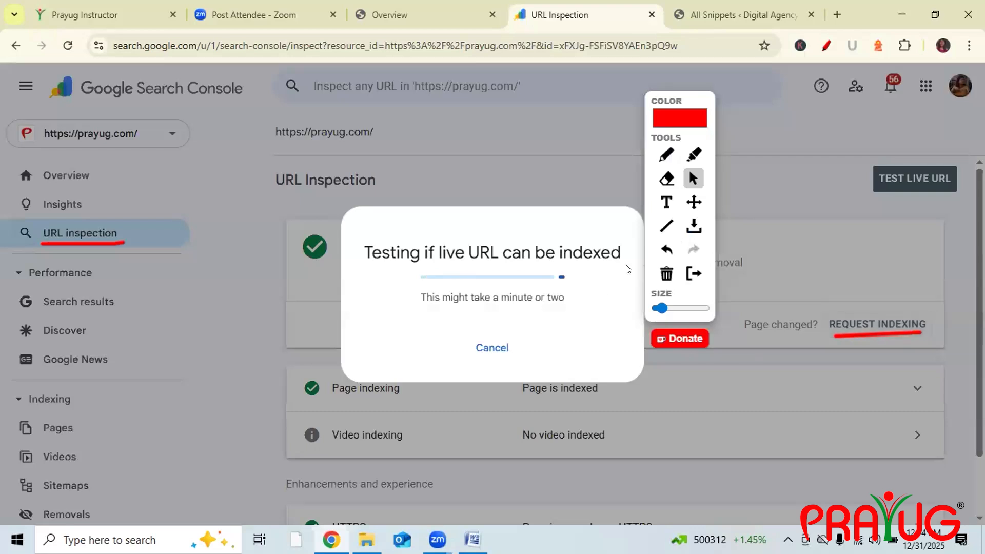
{"action": "left_click", "coordinate": [666, 274]}
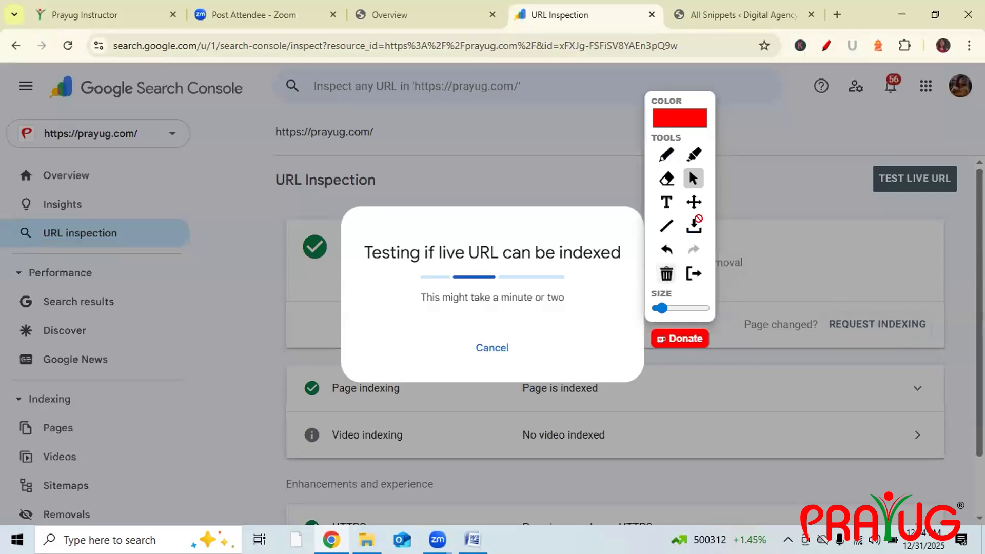
{"action": "left_click", "coordinate": [826, 45]}
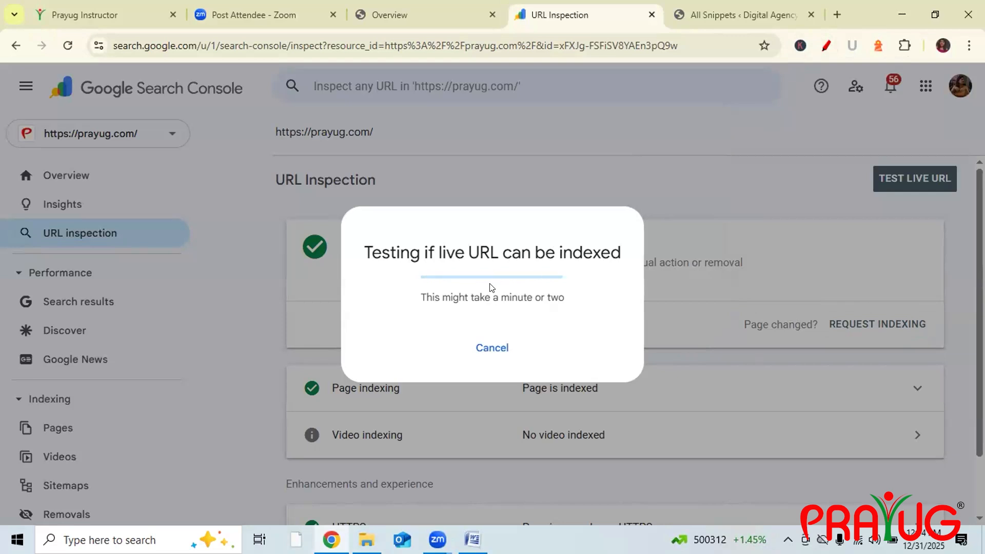
{"action": "left_click", "coordinate": [493, 349]}
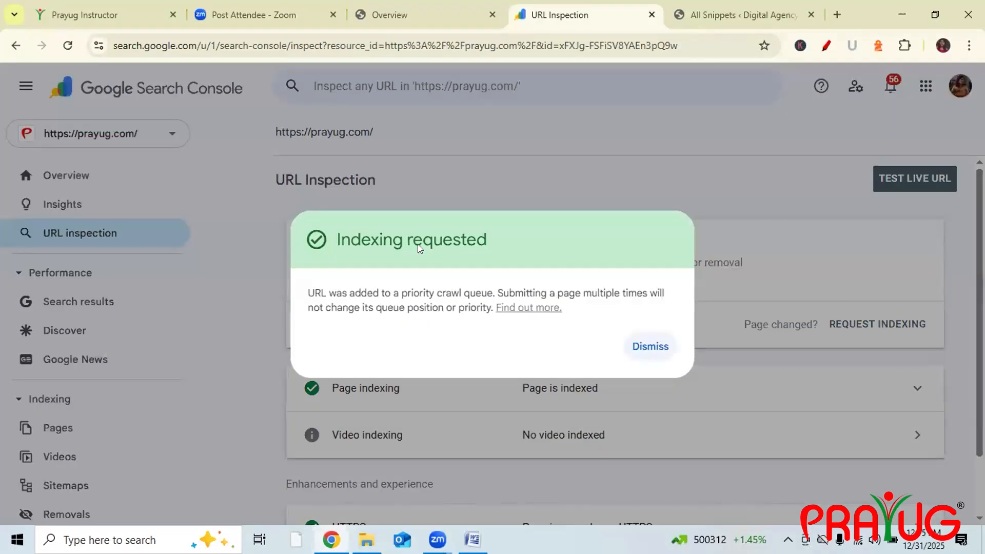
{"action": "left_click", "coordinate": [650, 347]}
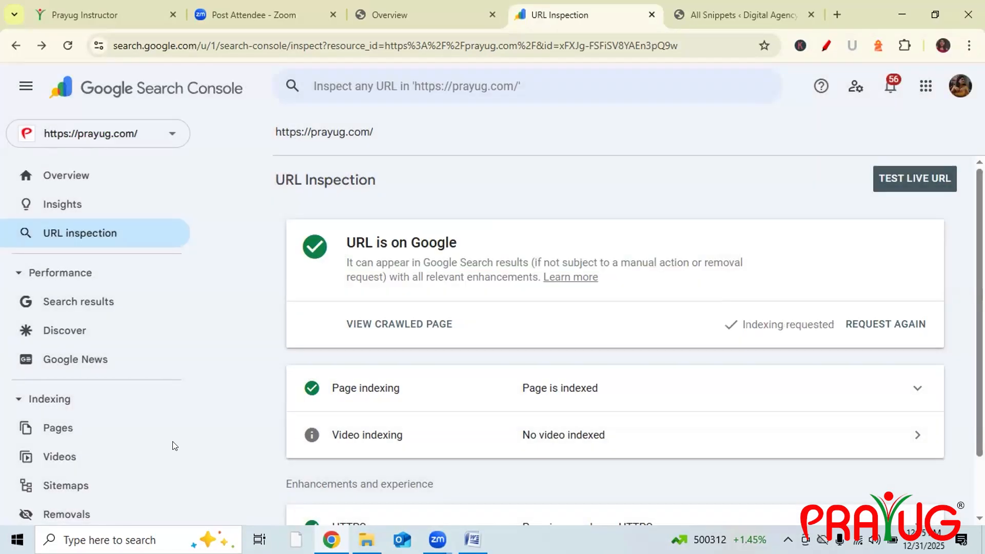
{"action": "scroll", "coordinate": [569, 374], "scroll_direction": "down", "scroll_amount": 2}
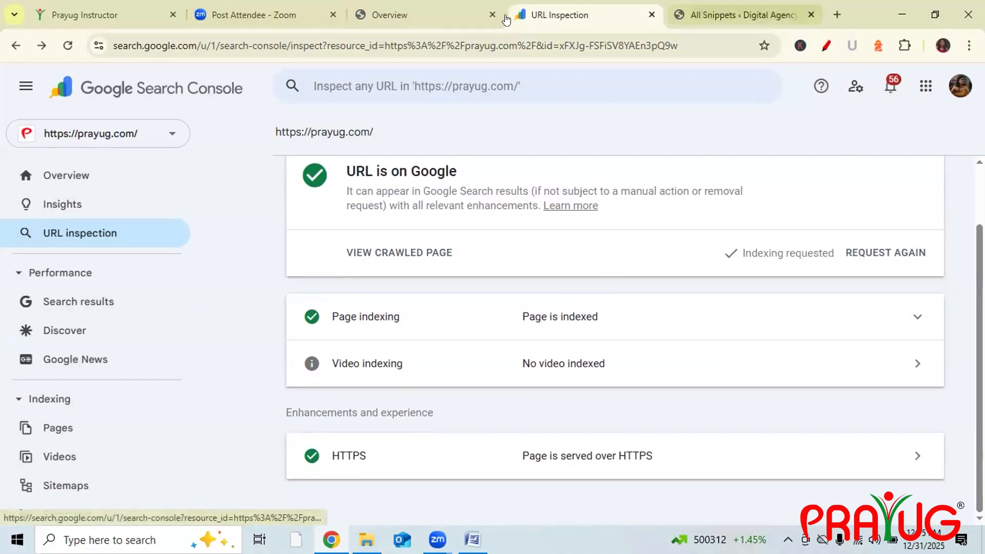
{"action": "left_click", "coordinate": [57, 203]}
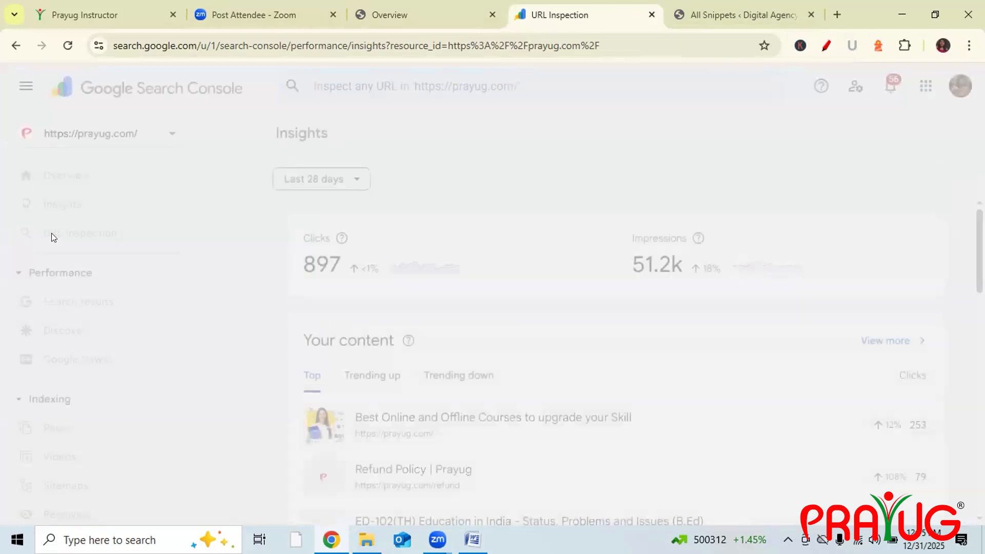
{"action": "scroll", "coordinate": [665, 345], "scroll_direction": "down", "scroll_amount": 12}
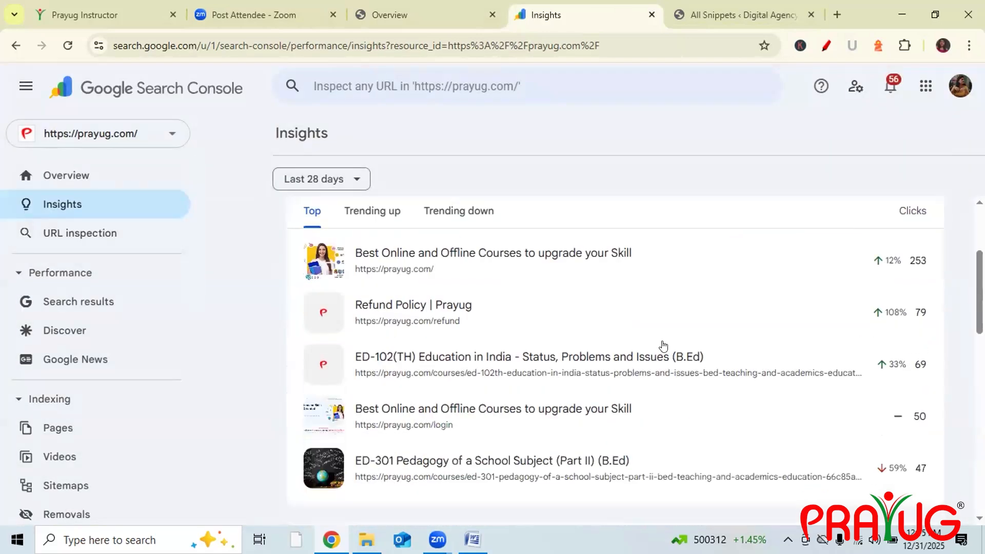
{"action": "scroll", "coordinate": [666, 345], "scroll_direction": "up", "scroll_amount": 12}
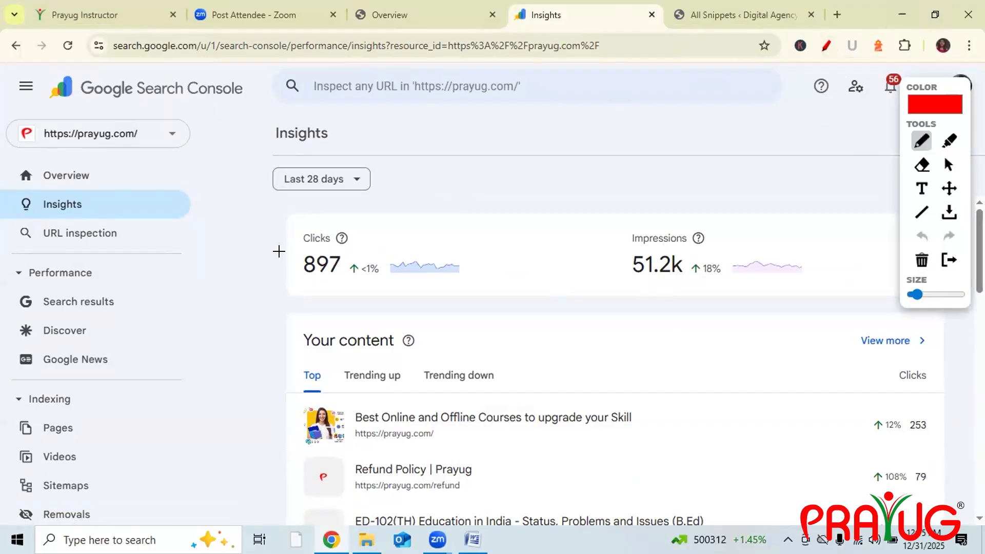
- Underline the Clicks and Impressions headings and their totals with the red pen, and clear the marks
{"action": "left_click_drag", "start_coordinate": [296, 248], "coordinate": [329, 245]}
{"action": "left_click", "coordinate": [630, 254]}
{"action": "left_click_drag", "start_coordinate": [631, 254], "coordinate": [690, 245]}
{"action": "left_click_drag", "start_coordinate": [299, 277], "coordinate": [338, 278]}
{"action": "left_click_drag", "start_coordinate": [644, 274], "coordinate": [681, 278]}
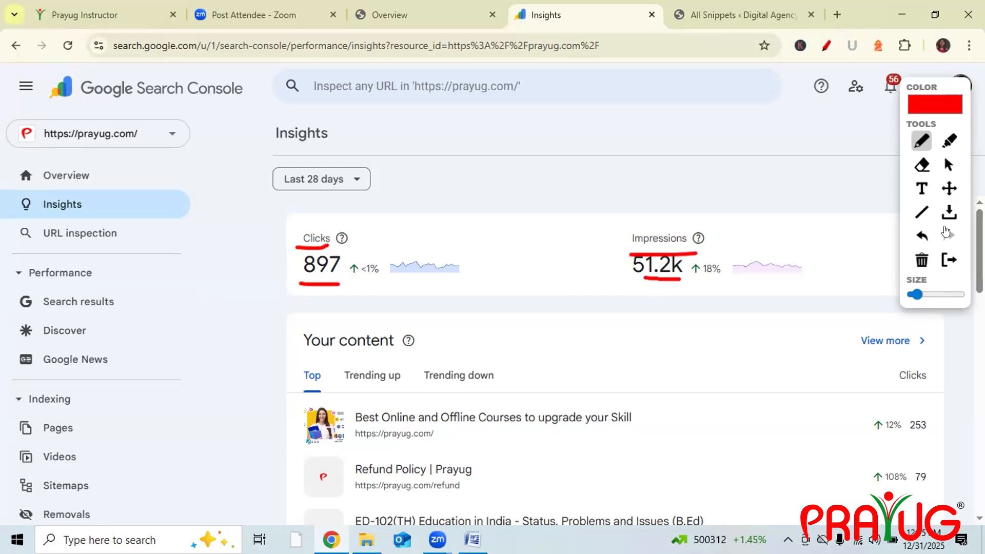
{"action": "mouse_move", "coordinate": [920, 260]}
{"action": "left_mouse_down"}
{"action": "mouse_move", "coordinate": [251, 253]}
{"action": "mouse_move", "coordinate": [829, 267]}
{"action": "mouse_move", "coordinate": [861, 251]}
{"action": "mouse_move", "coordinate": [830, 254]}
{"action": "left_mouse_up"}
{"action": "left_click", "coordinate": [830, 254]}
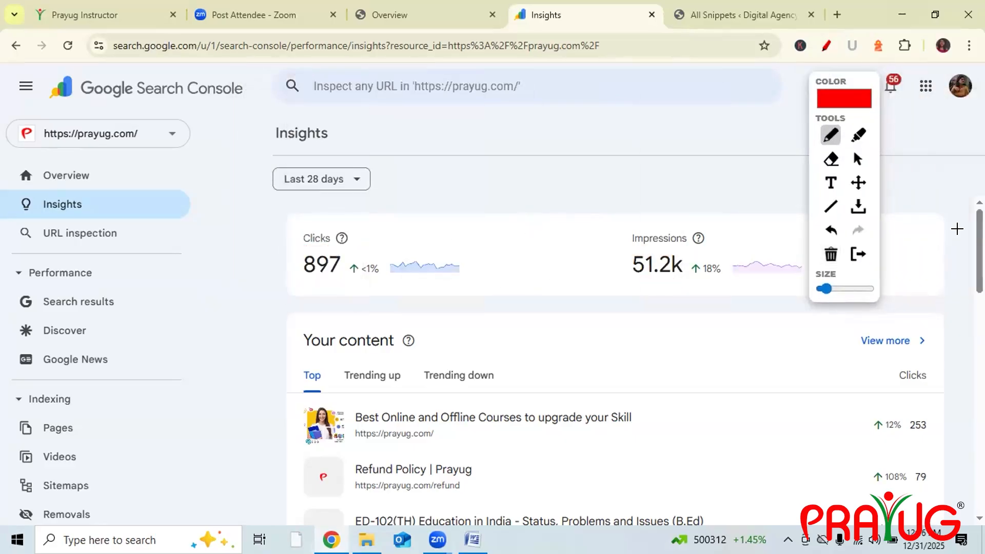
- Underline the prayug.com address in the inspection bar in red, mark it with a 3 and arrow, and write "3 ← C" beside it
{"action": "left_click_drag", "start_coordinate": [415, 102], "coordinate": [516, 114]}
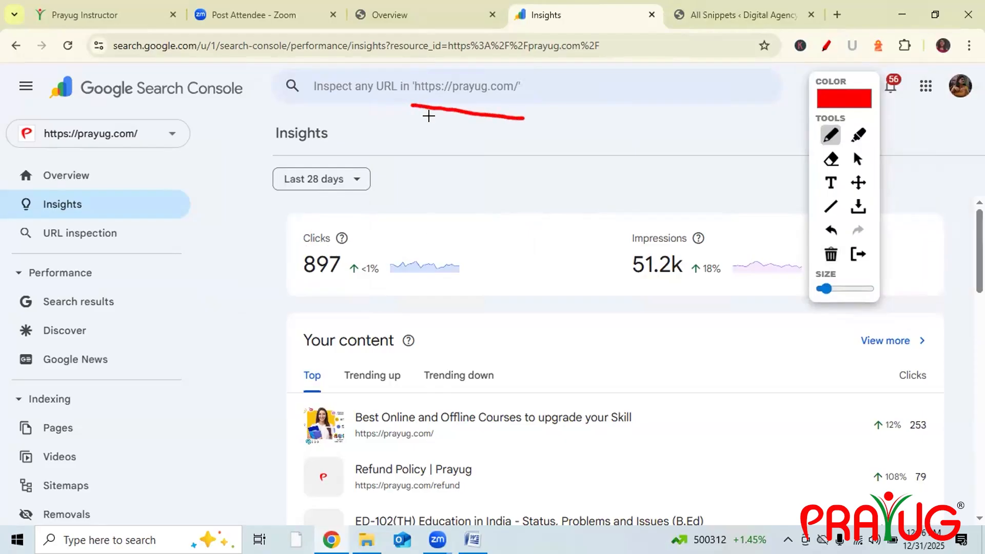
{"action": "left_click_drag", "start_coordinate": [399, 125], "coordinate": [402, 155]}
{"action": "left_click_drag", "start_coordinate": [428, 116], "coordinate": [408, 134]}
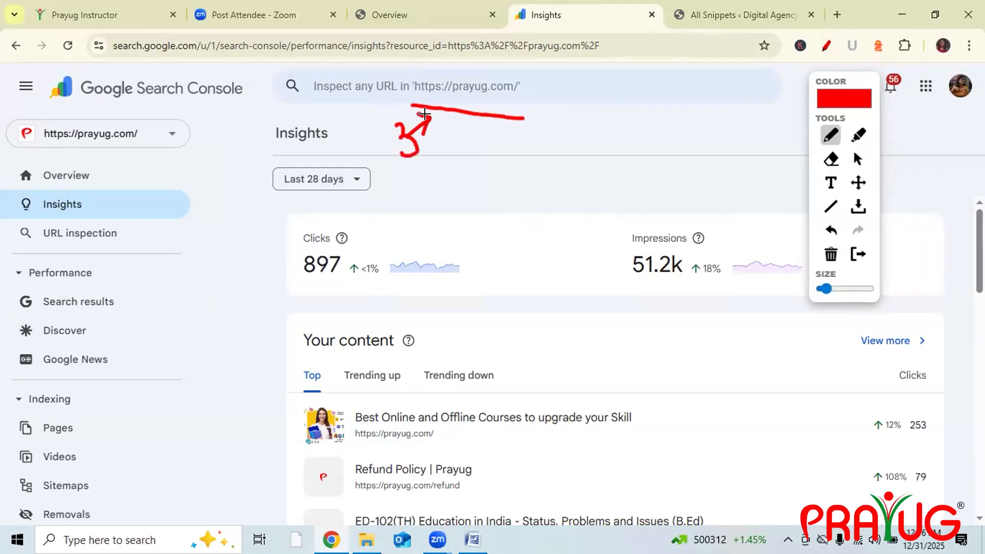
{"action": "mouse_move", "coordinate": [532, 91]}
{"action": "left_mouse_down"}
{"action": "mouse_move", "coordinate": [626, 97]}
{"action": "mouse_move", "coordinate": [619, 110]}
{"action": "left_mouse_up"}
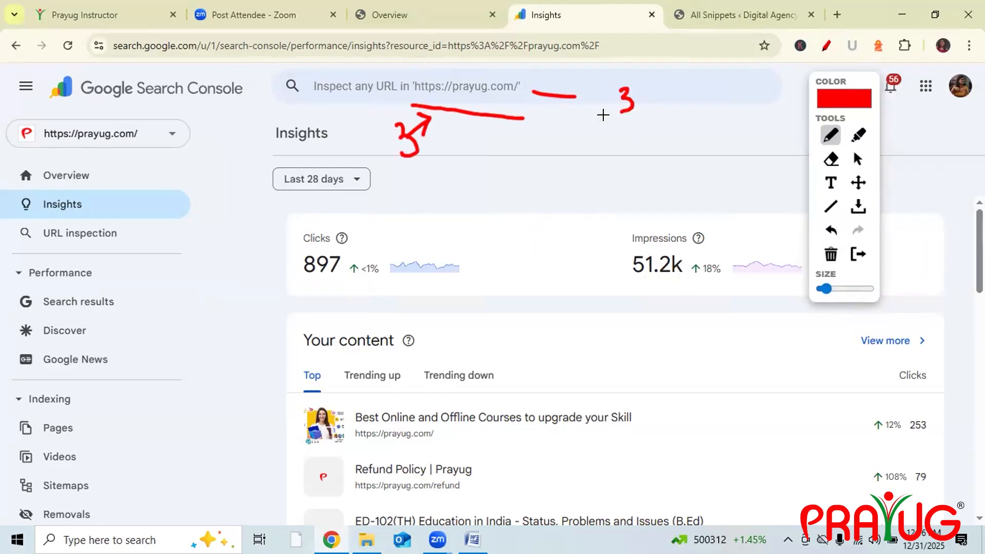
{"action": "mouse_move", "coordinate": [637, 89]}
{"action": "left_mouse_down"}
{"action": "mouse_move", "coordinate": [655, 77]}
{"action": "mouse_move", "coordinate": [639, 90]}
{"action": "mouse_move", "coordinate": [652, 103]}
{"action": "left_mouse_up"}
{"action": "mouse_move", "coordinate": [693, 84]}
{"action": "left_mouse_down"}
{"action": "mouse_move", "coordinate": [683, 101]}
{"action": "mouse_move", "coordinate": [697, 108]}
{"action": "left_mouse_up"}
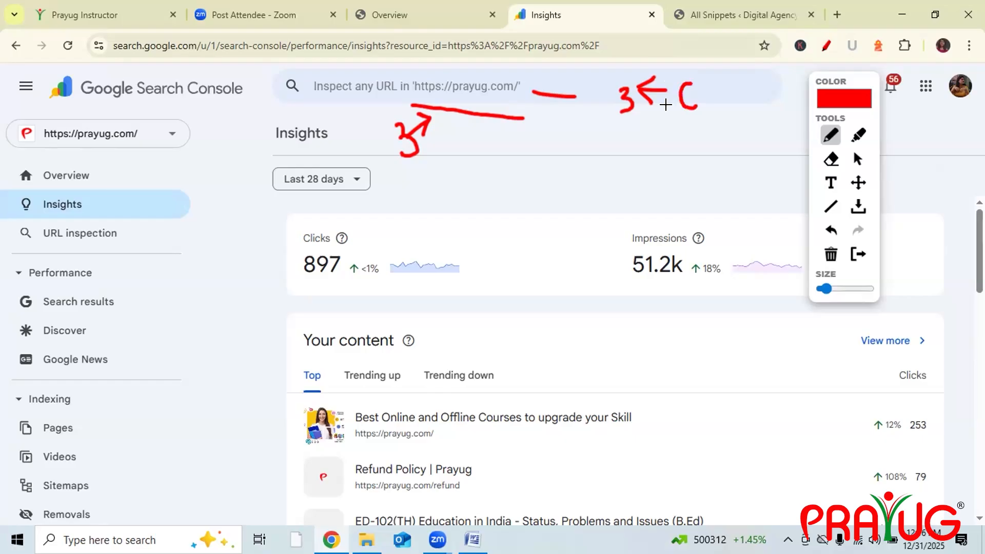
- Underline the Clicks total and the Last 28 days range in red, adding a tick and an upward arrow to the Clicks total
{"action": "left_click_drag", "start_coordinate": [294, 279], "coordinate": [347, 278]}
{"action": "left_click_drag", "start_coordinate": [276, 233], "coordinate": [331, 192]}
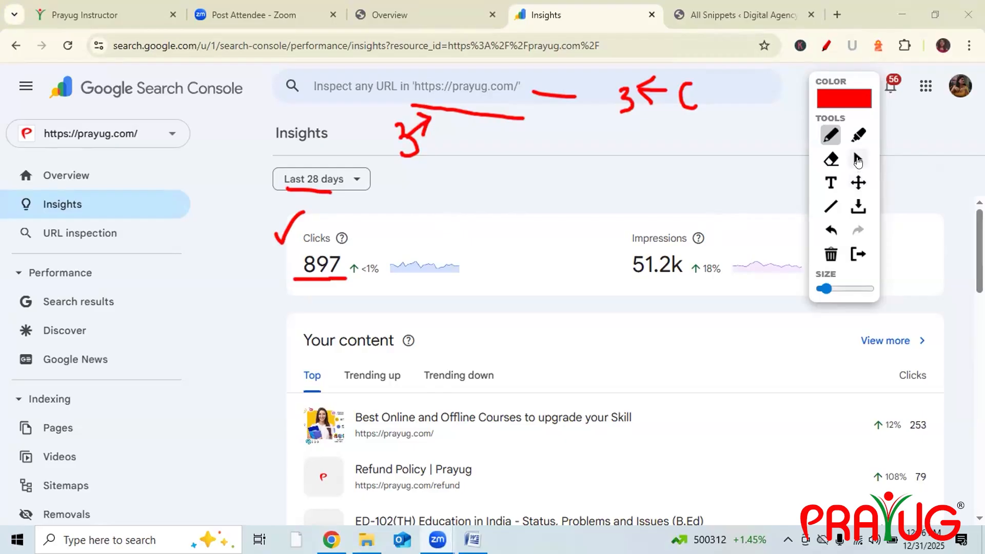
{"action": "left_click", "coordinate": [855, 159]}
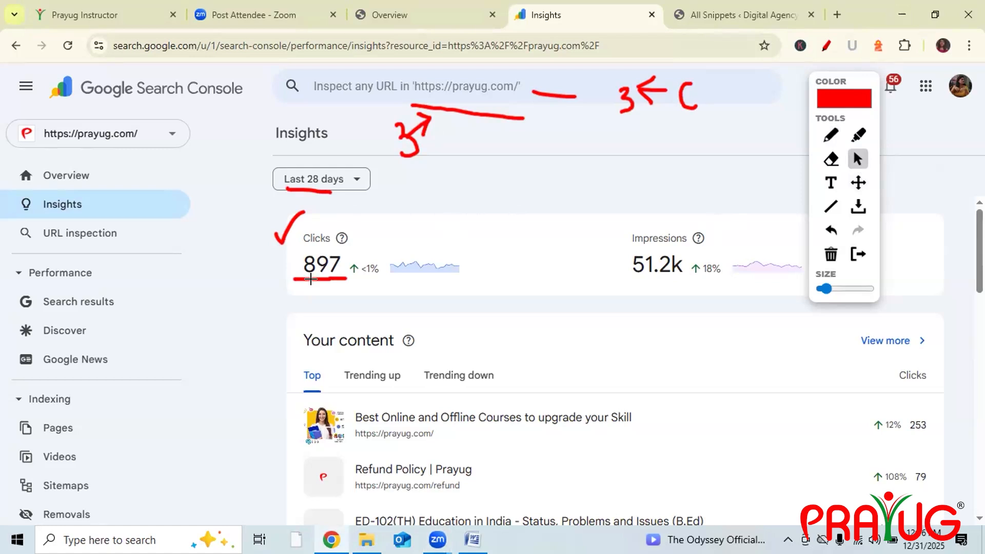
{"action": "mouse_move", "coordinate": [315, 323]}
{"action": "left_mouse_down"}
{"action": "mouse_move", "coordinate": [314, 287]}
{"action": "mouse_move", "coordinate": [324, 305]}
{"action": "left_mouse_up"}
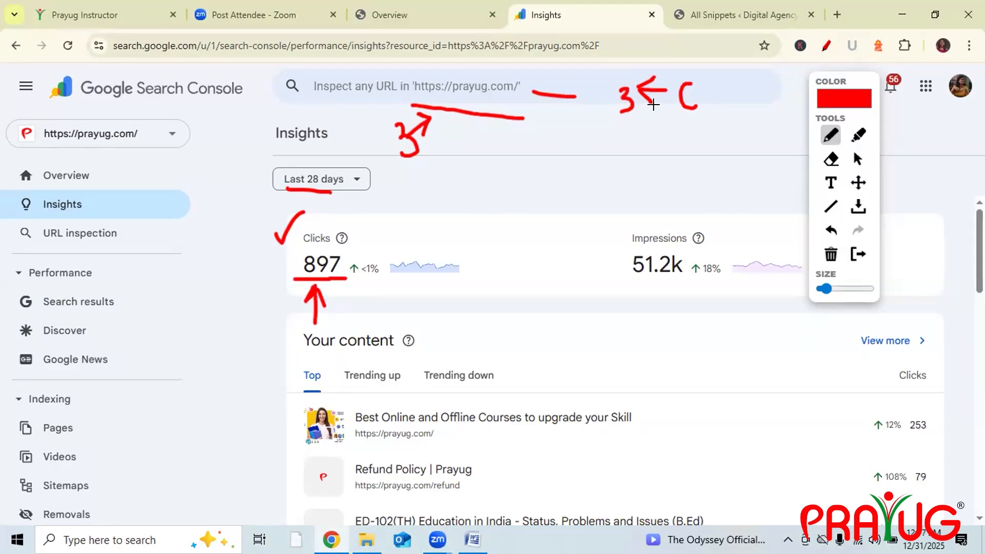
- Extend the red note beside the inspection bar with "2+1" and clear all annotations
{"action": "left_click_drag", "start_coordinate": [657, 75], "coordinate": [749, 89]}
{"action": "left_click", "coordinate": [718, 78]}
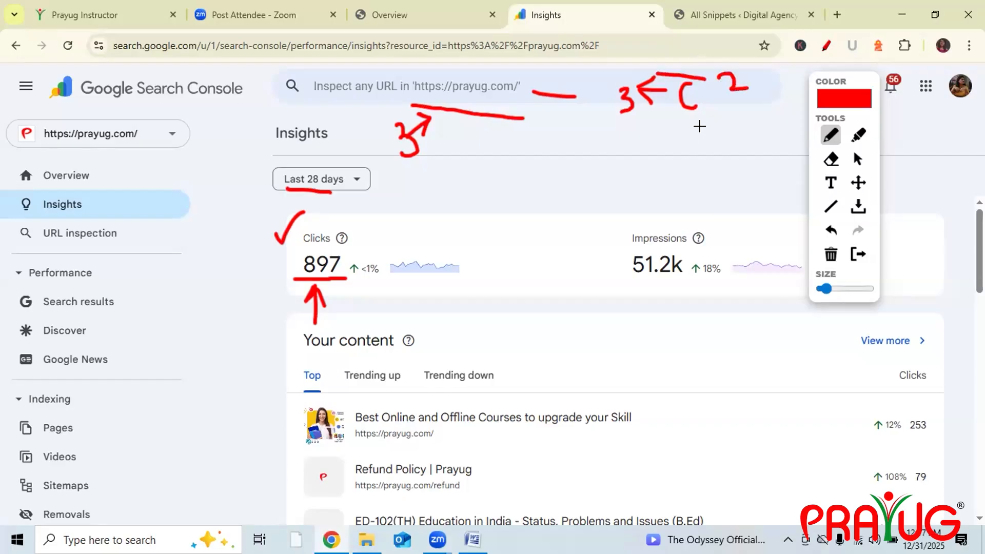
{"action": "mouse_move", "coordinate": [744, 80]}
{"action": "left_mouse_down"}
{"action": "mouse_move", "coordinate": [763, 76]}
{"action": "mouse_move", "coordinate": [754, 95]}
{"action": "mouse_move", "coordinate": [783, 69]}
{"action": "mouse_move", "coordinate": [785, 96]}
{"action": "mouse_move", "coordinate": [799, 94]}
{"action": "left_mouse_up"}
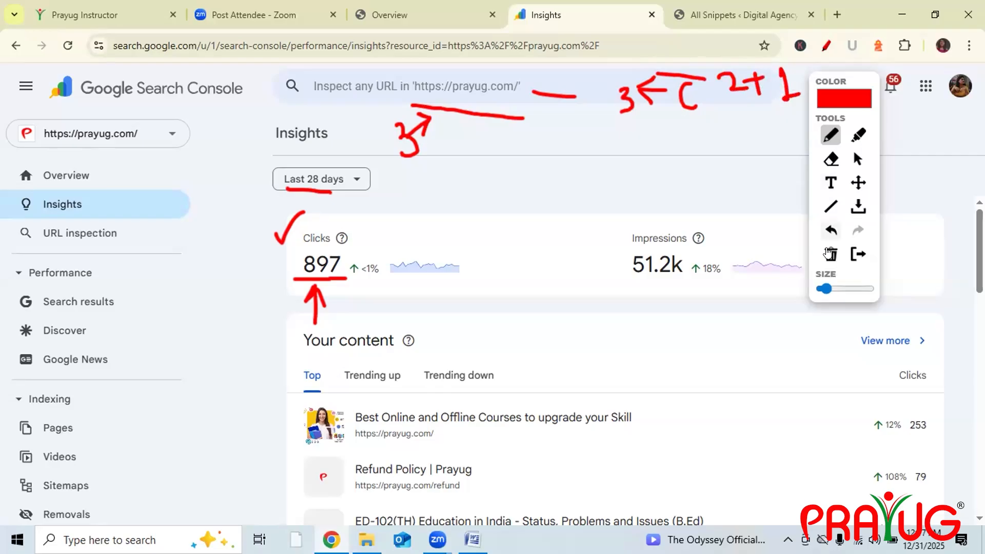
{"action": "left_click", "coordinate": [830, 254]}
- Write a red 1 beside the prayug.com address, above Clicks and above Impressions
{"action": "mouse_move", "coordinate": [526, 85]}
{"action": "left_mouse_down"}
{"action": "mouse_move", "coordinate": [579, 85]}
{"action": "mouse_move", "coordinate": [597, 90]}
{"action": "mouse_move", "coordinate": [590, 108]}
{"action": "mouse_move", "coordinate": [615, 108]}
{"action": "left_mouse_up"}
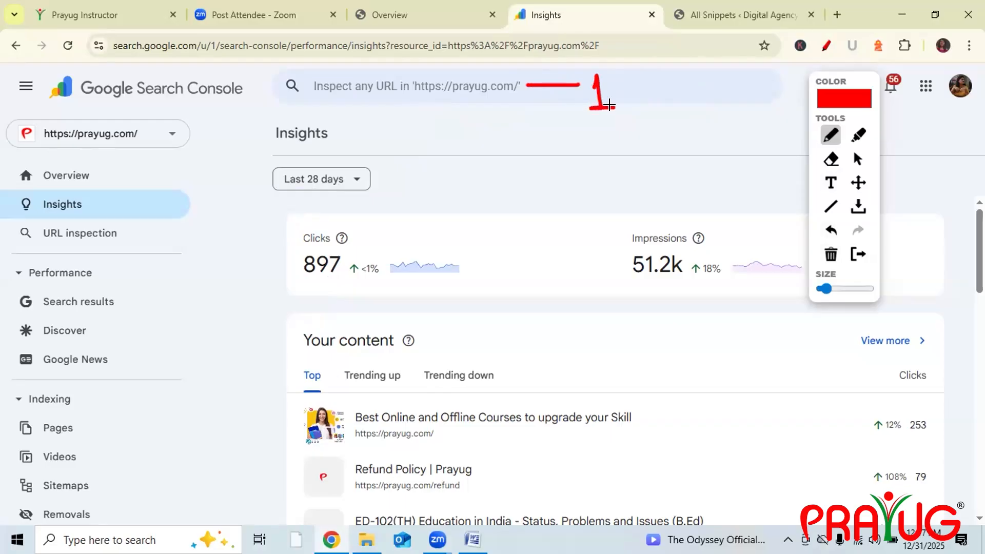
{"action": "mouse_move", "coordinate": [331, 188]}
{"action": "left_mouse_down"}
{"action": "mouse_move", "coordinate": [327, 216]}
{"action": "mouse_move", "coordinate": [371, 234]}
{"action": "left_mouse_up"}
{"action": "mouse_move", "coordinate": [627, 202]}
{"action": "left_mouse_down"}
{"action": "mouse_move", "coordinate": [630, 224]}
{"action": "mouse_move", "coordinate": [655, 225]}
{"action": "left_mouse_up"}
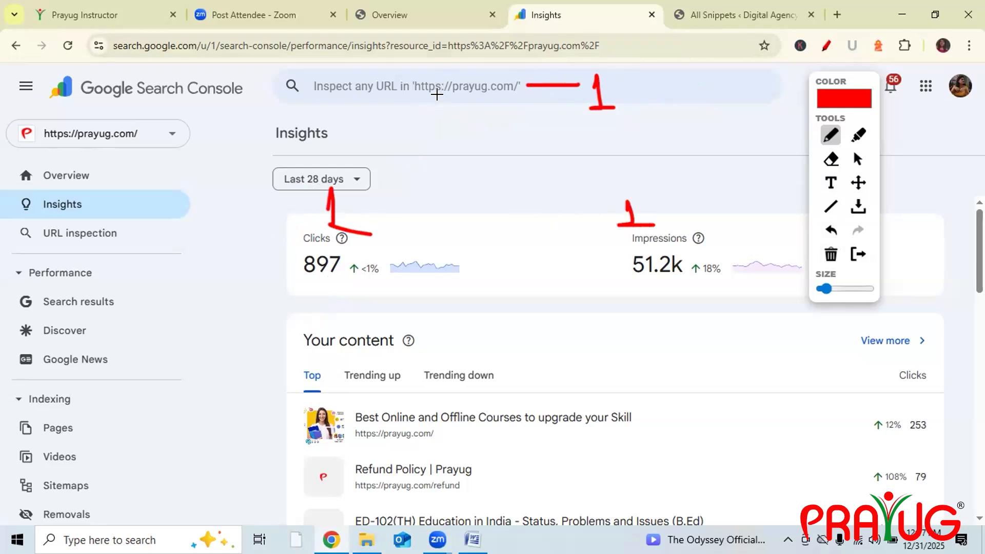
- Extend the red note beside the address to "1+2" and the one above Impressions to "1+2 - 3"
{"action": "left_click", "coordinate": [620, 79]}
{"action": "mouse_move", "coordinate": [613, 89]}
{"action": "left_mouse_down"}
{"action": "mouse_move", "coordinate": [631, 88]}
{"action": "mouse_move", "coordinate": [625, 117]}
{"action": "left_mouse_up"}
{"action": "mouse_move", "coordinate": [642, 76]}
{"action": "left_mouse_down"}
{"action": "mouse_move", "coordinate": [649, 99]}
{"action": "mouse_move", "coordinate": [679, 103]}
{"action": "left_mouse_up"}
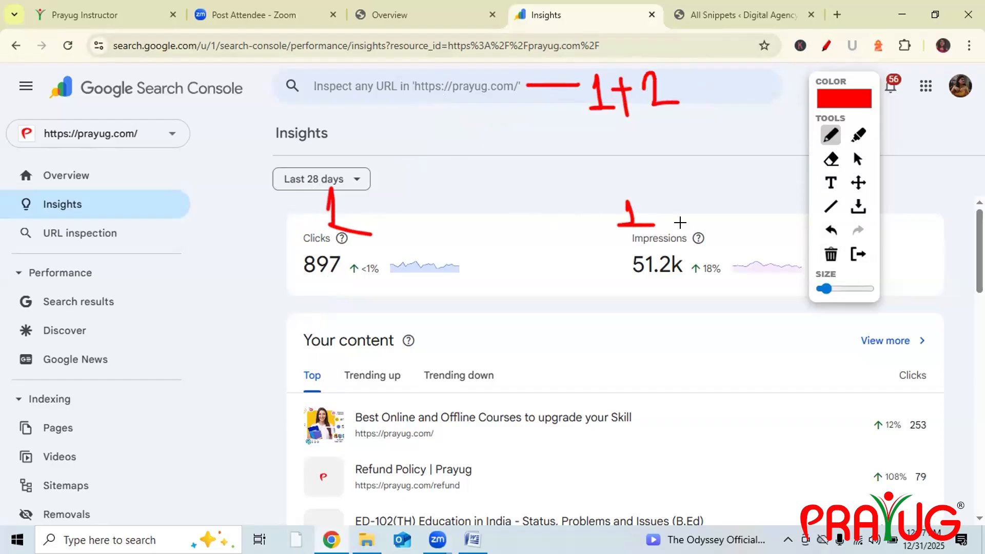
{"action": "left_click_drag", "start_coordinate": [642, 208], "coordinate": [670, 206]}
{"action": "left_click_drag", "start_coordinate": [654, 200], "coordinate": [655, 224]}
{"action": "mouse_move", "coordinate": [675, 204]}
{"action": "left_mouse_down"}
{"action": "mouse_move", "coordinate": [682, 220]}
{"action": "mouse_move", "coordinate": [738, 211]}
{"action": "mouse_move", "coordinate": [731, 228]}
{"action": "left_mouse_up"}
{"action": "left_click", "coordinate": [705, 209]}
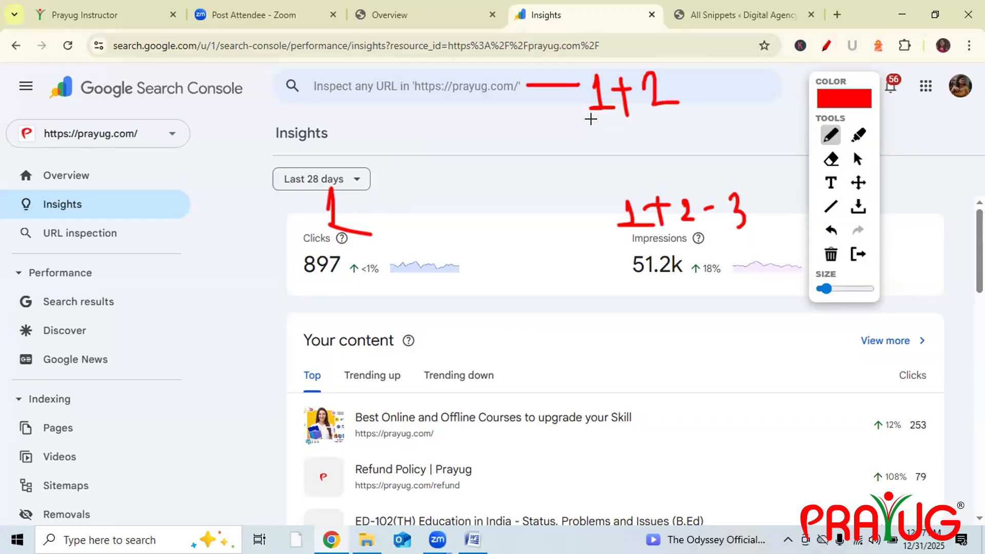
- Write "1+4" in red beneath the "1+2" note and extend the note above Clicks to "1+1"
{"action": "left_click_drag", "start_coordinate": [594, 128], "coordinate": [599, 152]}
{"action": "left_click_drag", "start_coordinate": [590, 153], "coordinate": [628, 155]}
{"action": "left_click_drag", "start_coordinate": [354, 208], "coordinate": [379, 208]}
{"action": "mouse_move", "coordinate": [368, 197]}
{"action": "left_mouse_down"}
{"action": "mouse_move", "coordinate": [369, 232]}
{"action": "mouse_move", "coordinate": [426, 238]}
{"action": "left_mouse_up"}
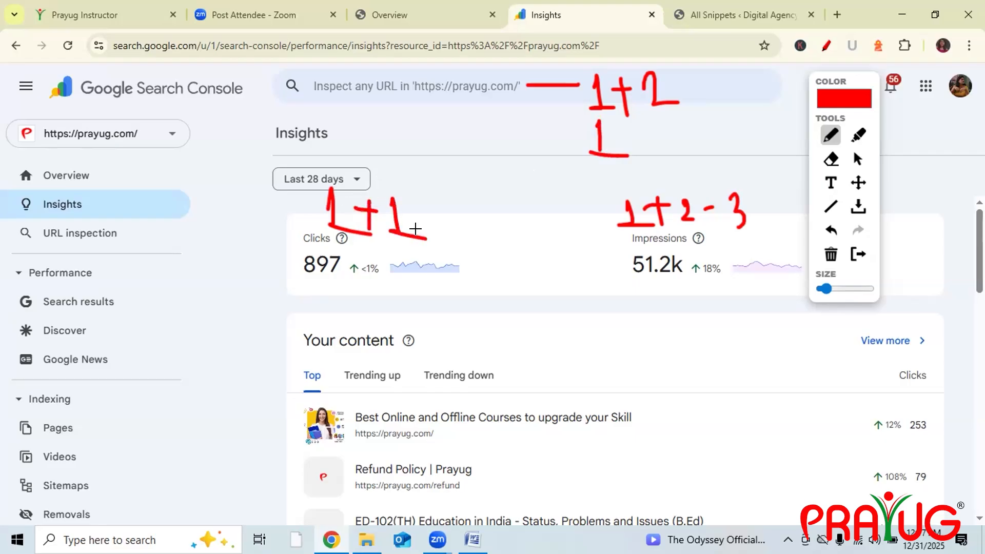
{"action": "left_click_drag", "start_coordinate": [618, 134], "coordinate": [659, 136]}
{"action": "mouse_move", "coordinate": [646, 128]}
{"action": "left_mouse_down"}
{"action": "mouse_move", "coordinate": [647, 170]}
{"action": "mouse_move", "coordinate": [676, 134]}
{"action": "mouse_move", "coordinate": [678, 169]}
{"action": "left_mouse_up"}
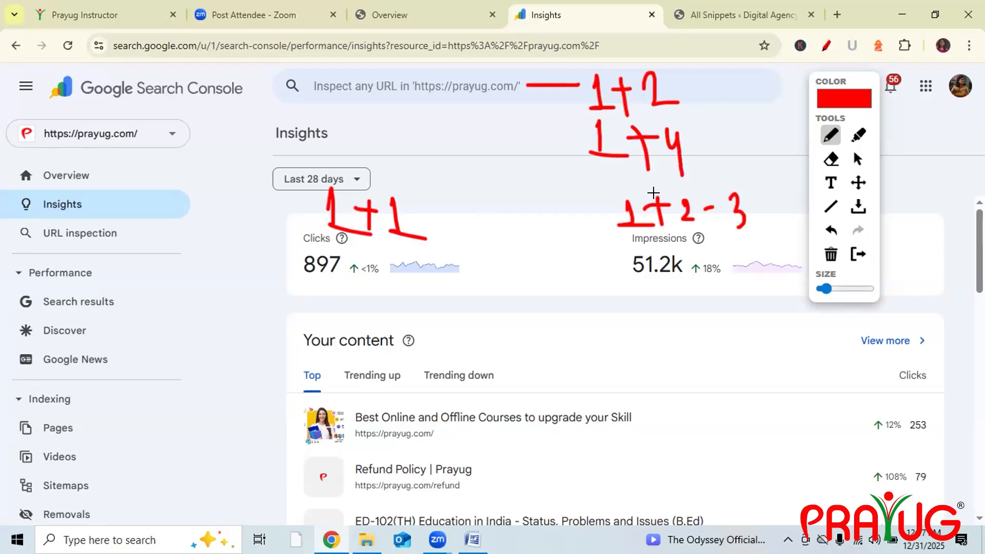
- Complete the Clicks sum with "=2" and add 5 and the total 8 beneath the 3 in the Impressions sum
{"action": "mouse_move", "coordinate": [742, 245]}
{"action": "left_mouse_down"}
{"action": "mouse_move", "coordinate": [735, 270]}
{"action": "mouse_move", "coordinate": [765, 239]}
{"action": "left_mouse_up"}
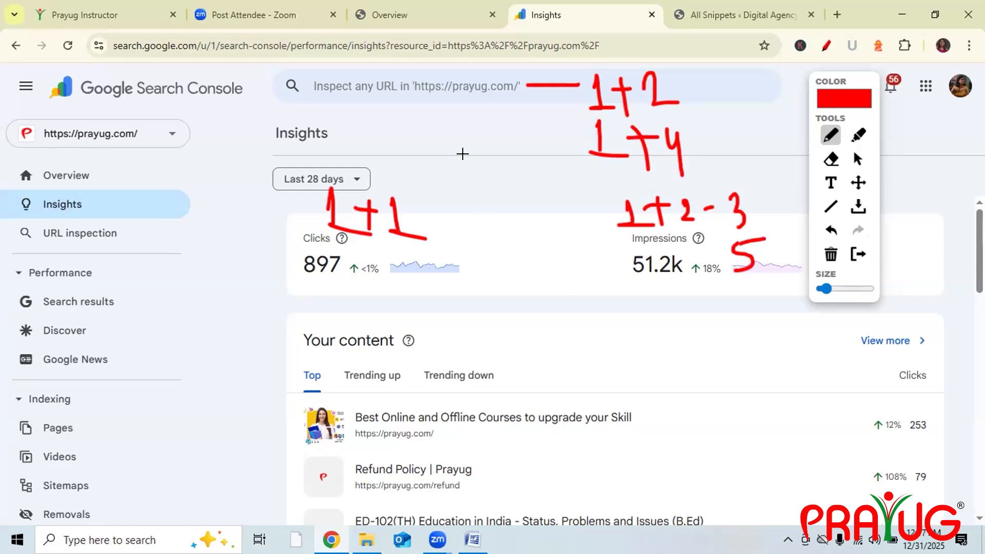
{"action": "left_click_drag", "start_coordinate": [434, 212], "coordinate": [454, 211]}
{"action": "left_click_drag", "start_coordinate": [444, 229], "coordinate": [488, 230]}
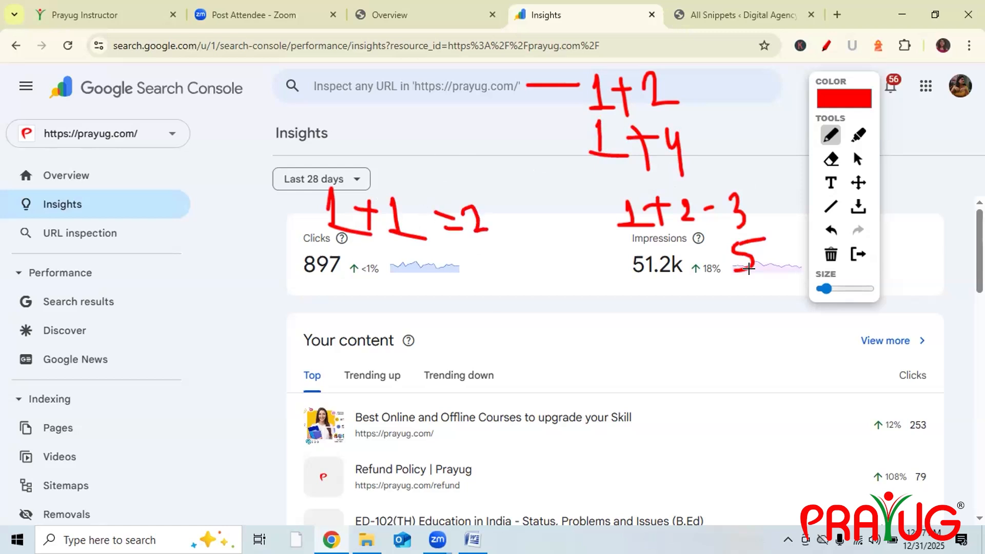
{"action": "mouse_move", "coordinate": [734, 310]}
{"action": "left_mouse_down"}
{"action": "mouse_move", "coordinate": [728, 290]}
{"action": "mouse_move", "coordinate": [763, 280]}
{"action": "left_mouse_up"}
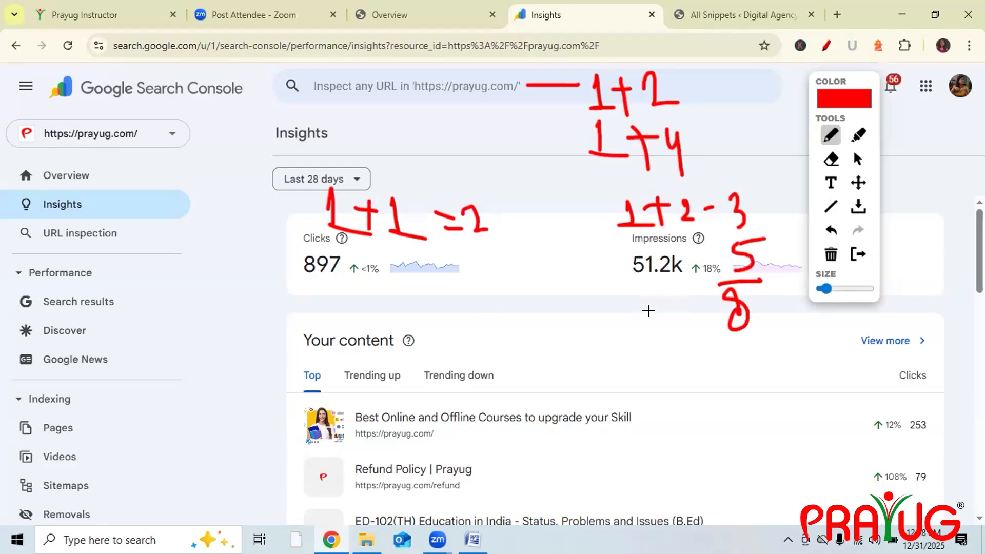
- Draw an upward arrow beside Impressions, box and tick the Clicks total, underline the Impressions total, and clear all annotations
{"action": "mouse_move", "coordinate": [596, 290]}
{"action": "left_mouse_down"}
{"action": "mouse_move", "coordinate": [581, 236]}
{"action": "mouse_move", "coordinate": [611, 237]}
{"action": "left_mouse_up"}
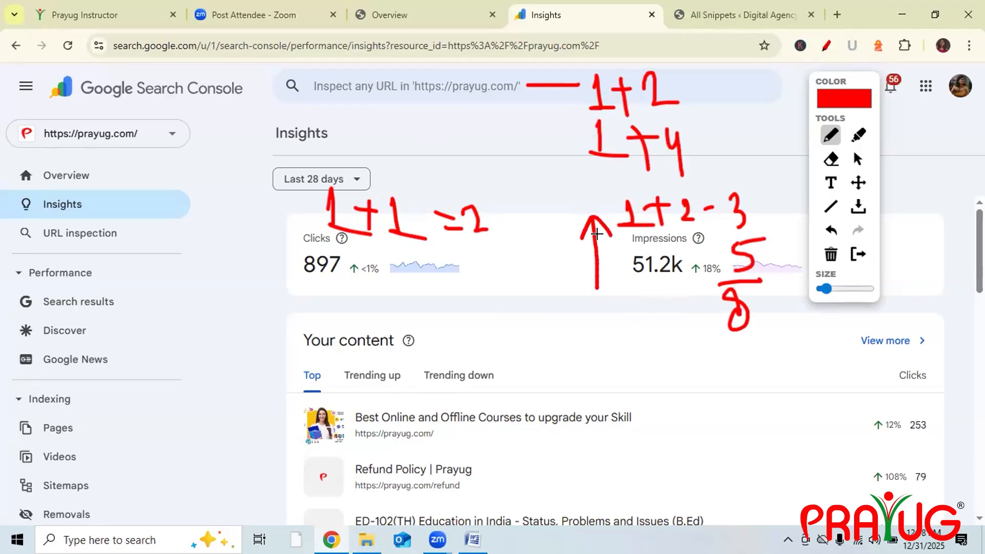
{"action": "mouse_move", "coordinate": [309, 280]}
{"action": "left_mouse_down"}
{"action": "mouse_move", "coordinate": [365, 285]}
{"action": "mouse_move", "coordinate": [394, 311]}
{"action": "mouse_move", "coordinate": [407, 280]}
{"action": "left_mouse_up"}
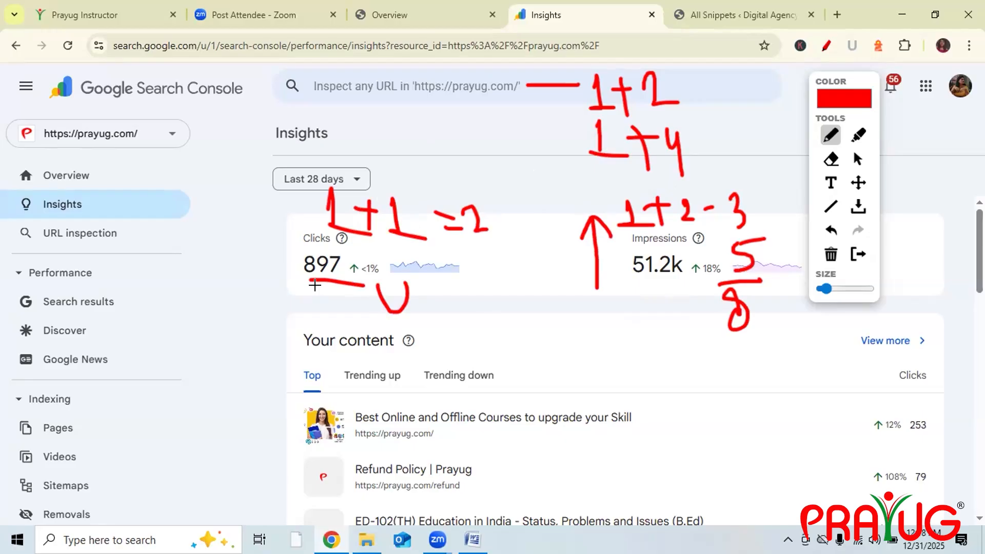
{"action": "mouse_move", "coordinate": [329, 241]}
{"action": "left_mouse_down"}
{"action": "mouse_move", "coordinate": [280, 266]}
{"action": "mouse_move", "coordinate": [344, 277]}
{"action": "mouse_move", "coordinate": [343, 246]}
{"action": "left_mouse_up"}
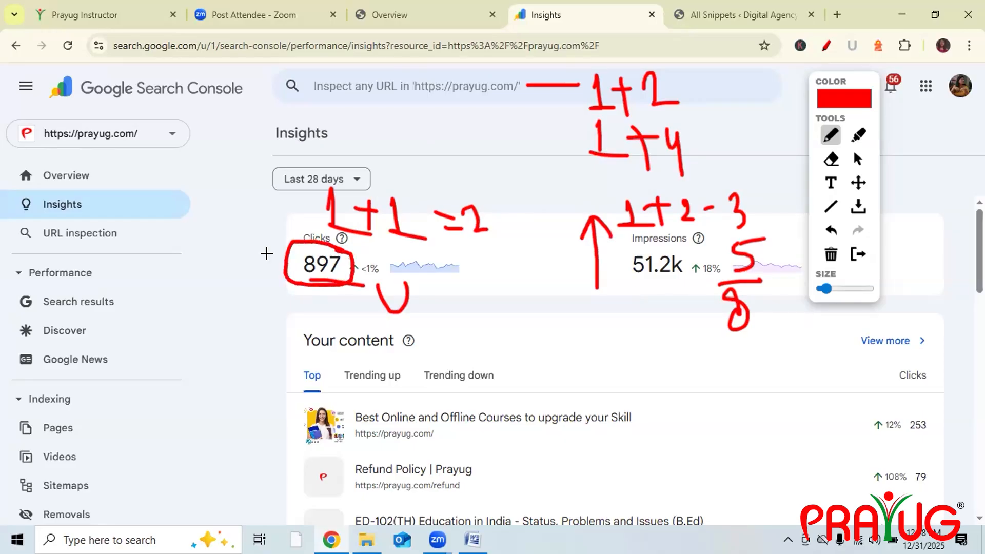
{"action": "left_click_drag", "start_coordinate": [249, 258], "coordinate": [301, 217]}
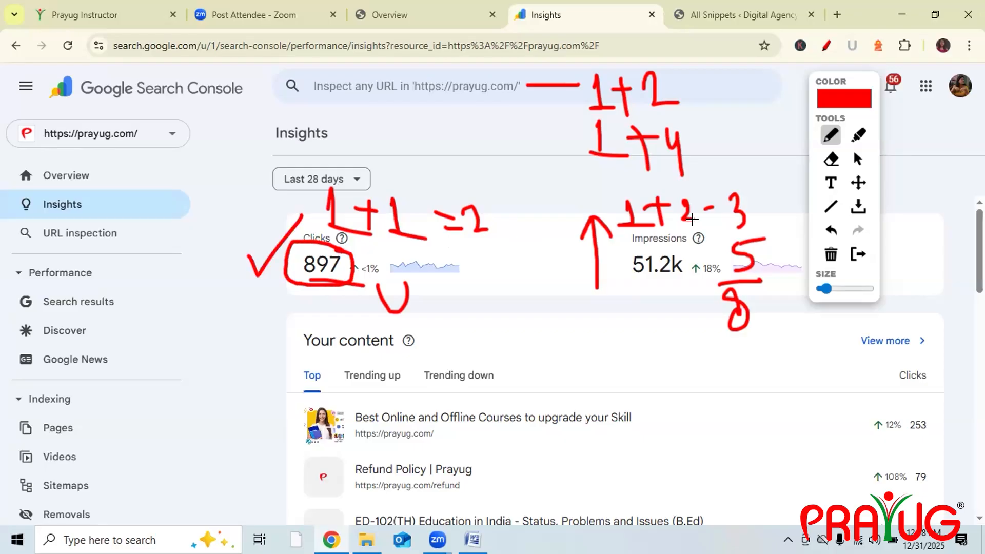
{"action": "left_click_drag", "start_coordinate": [626, 281], "coordinate": [702, 283]}
{"action": "left_click", "coordinate": [829, 255]}
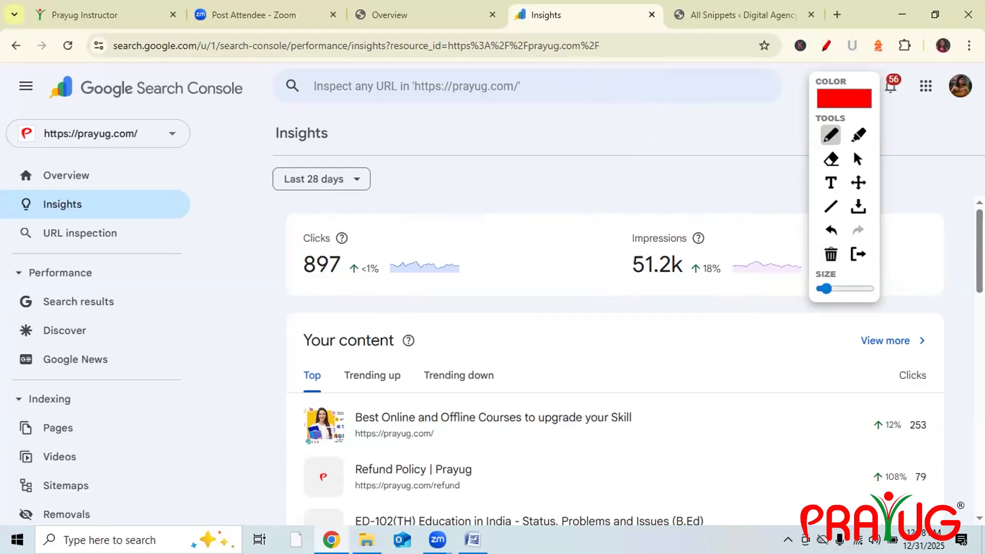
- Move the annotation toolbar clear of the Your content list and close the drawing tool
{"action": "left_click", "coordinate": [859, 161]}
{"action": "scroll", "coordinate": [564, 341], "scroll_direction": "down", "scroll_amount": 3}
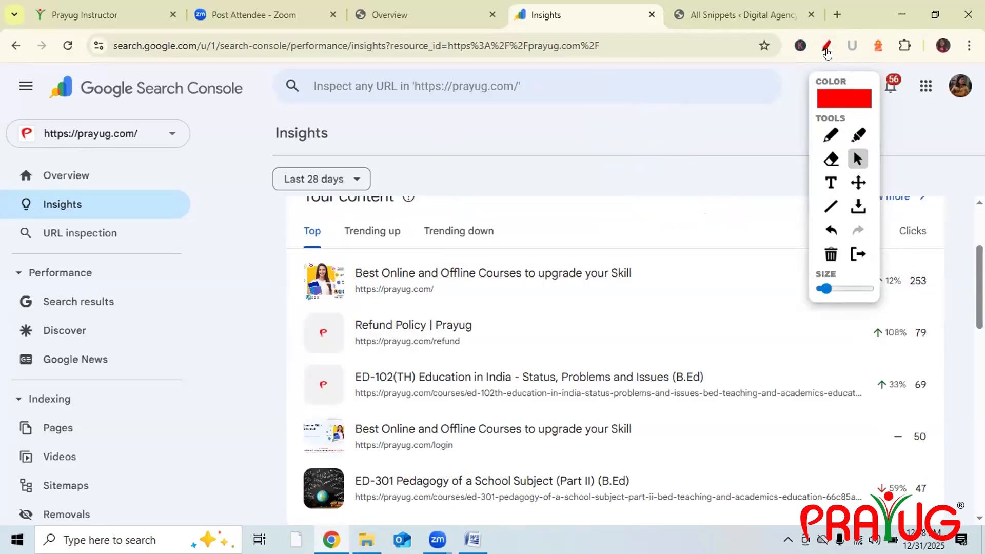
{"action": "left_click_drag", "start_coordinate": [849, 82], "coordinate": [241, 102]}
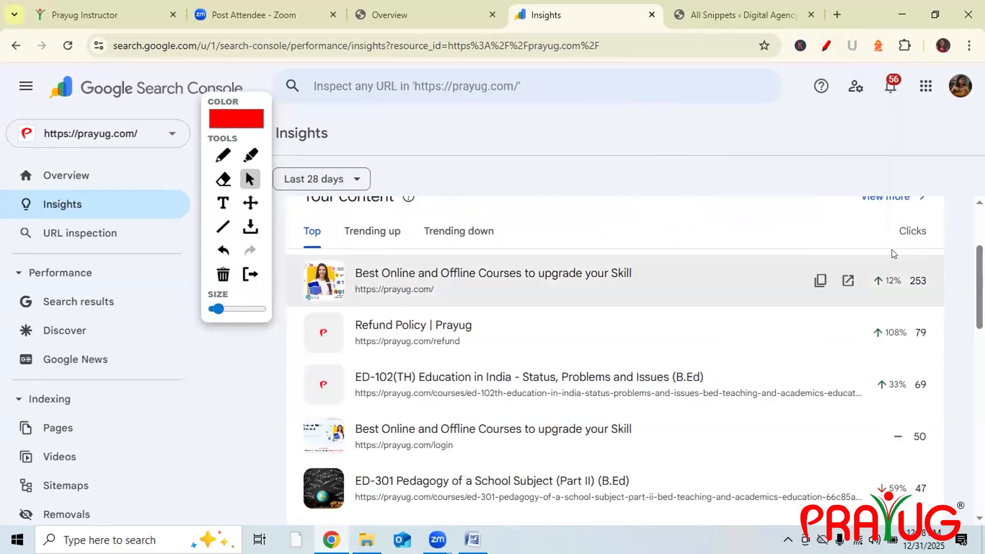
{"action": "left_click", "coordinate": [826, 46]}
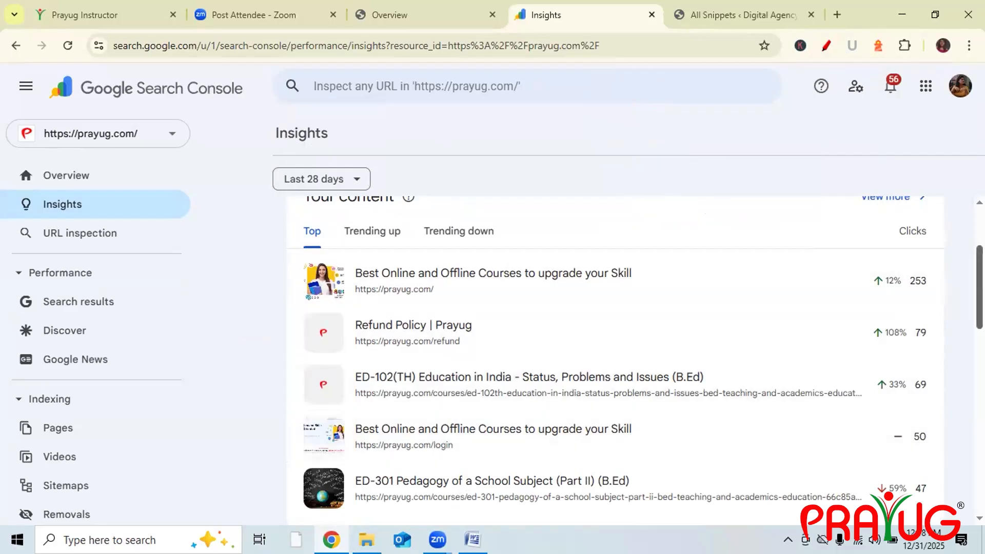
- Review the remaining Insights sections: top content, queries leading to the site, top countries and additional traffic sources
{"action": "scroll", "coordinate": [615, 354], "scroll_direction": "down", "scroll_amount": 3}
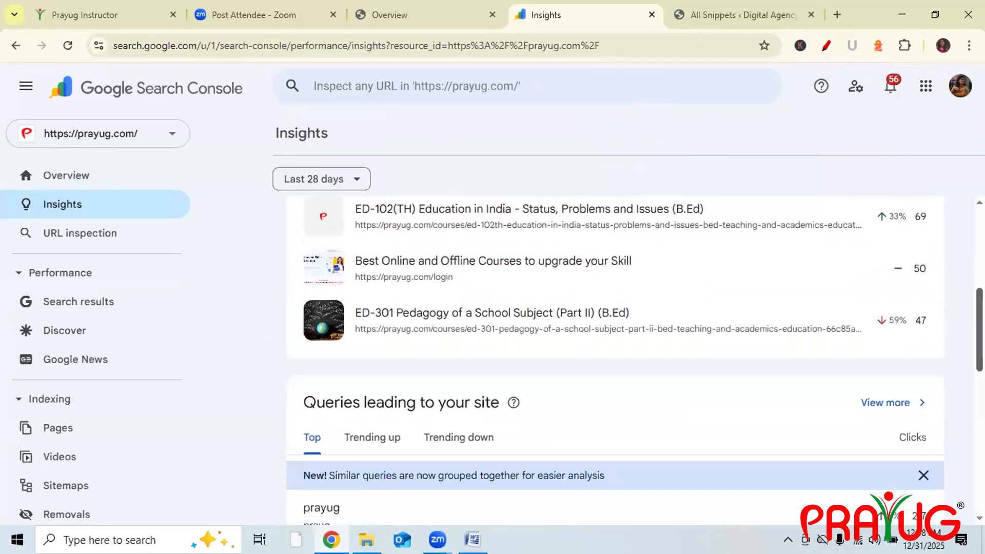
{"action": "scroll", "coordinate": [615, 359], "scroll_direction": "down", "scroll_amount": 3}
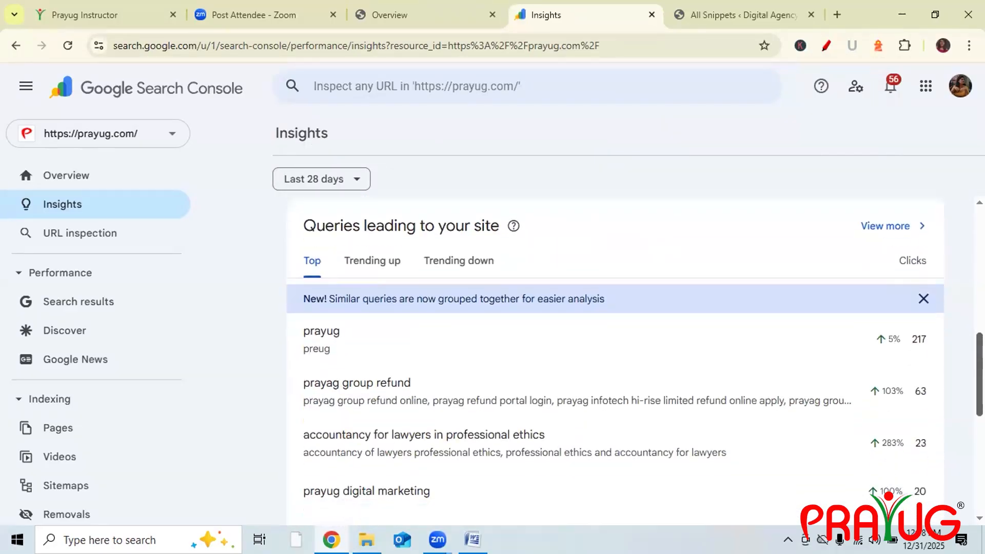
{"action": "scroll", "coordinate": [616, 359], "scroll_direction": "down", "scroll_amount": 3}
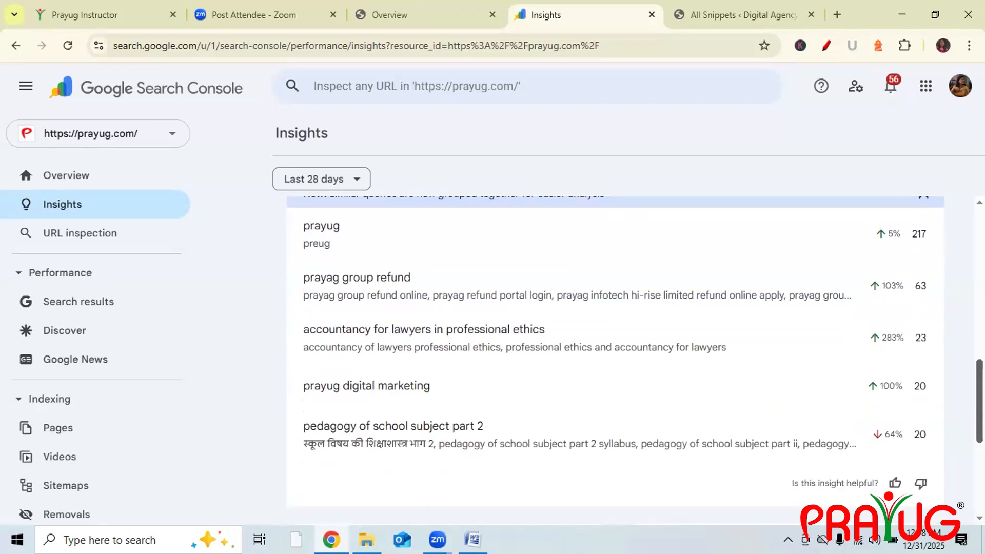
{"action": "scroll", "coordinate": [362, 251], "scroll_direction": "down", "scroll_amount": 4}
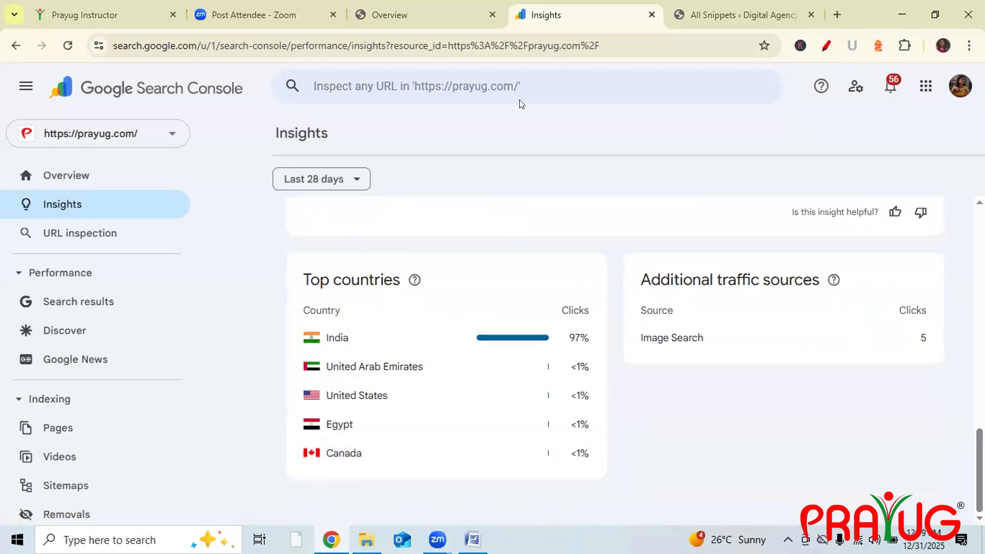
- Compare the prayug.com Insights report for the last 7 days with the last 28 days, ending on 28 days
{"action": "left_click", "coordinate": [309, 182]}
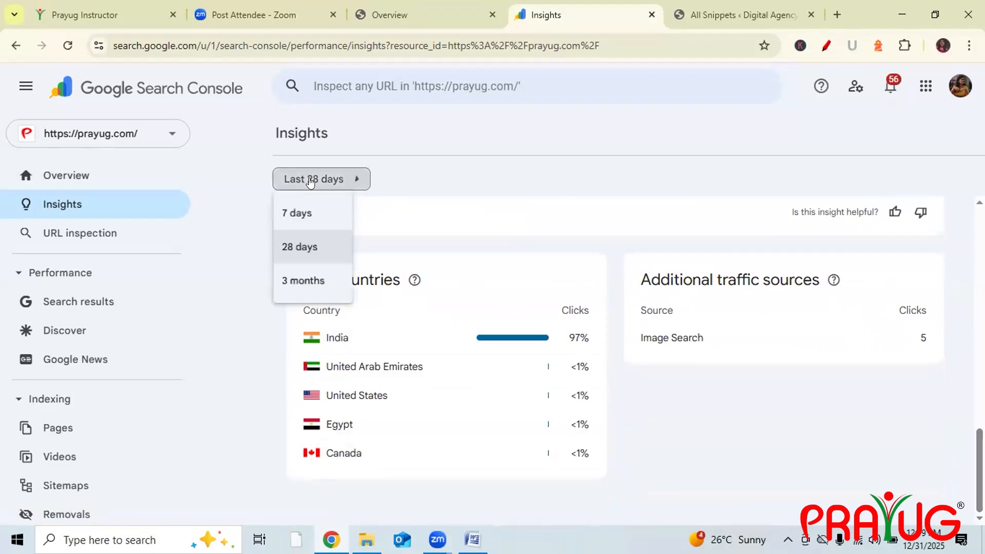
{"action": "left_click", "coordinate": [297, 214]}
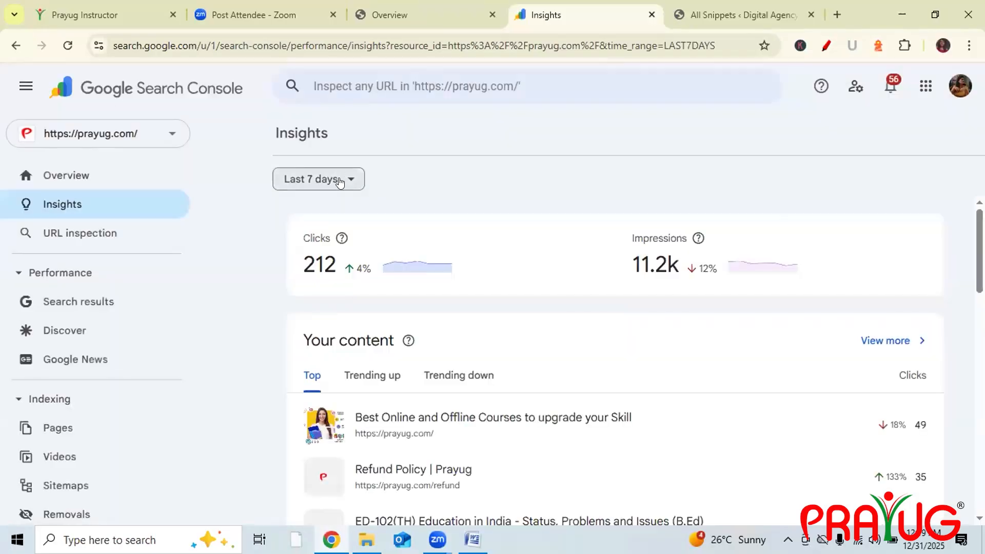
{"action": "left_click", "coordinate": [318, 179]}
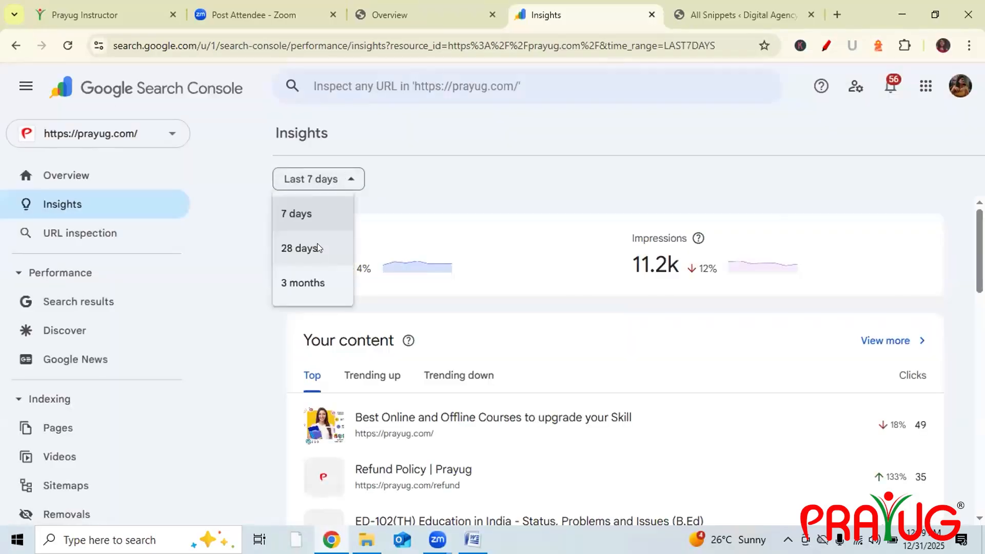
{"action": "left_click", "coordinate": [299, 249]}
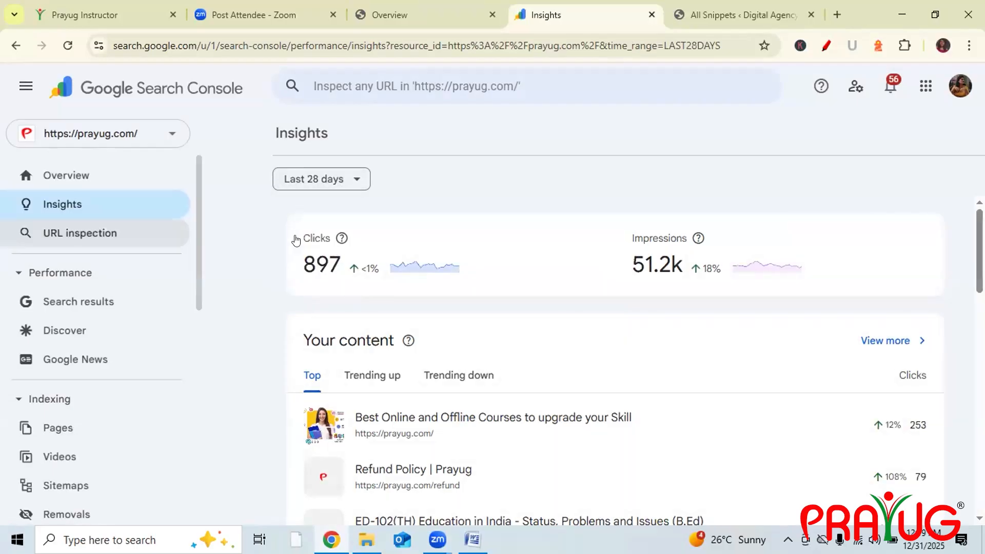
{"action": "left_click", "coordinate": [408, 94]}
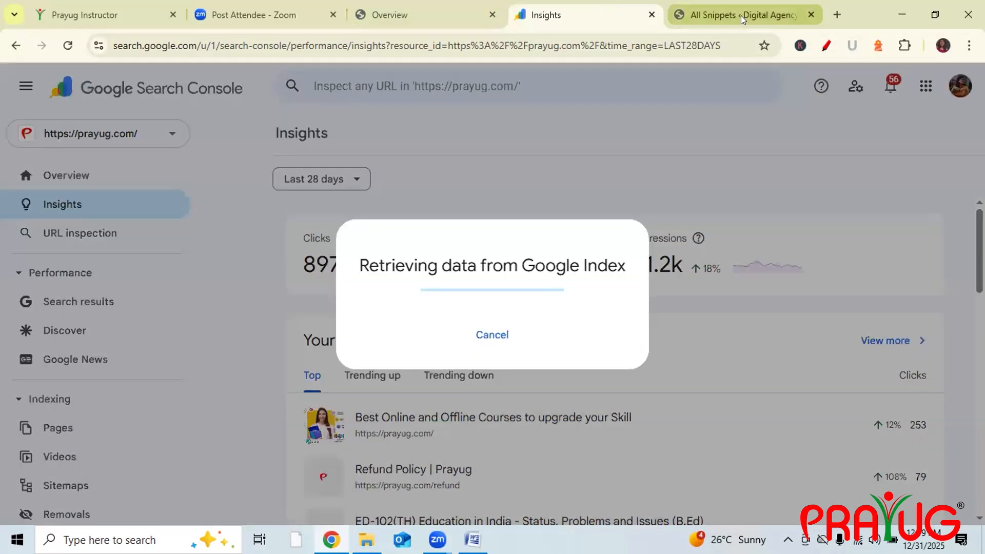
{"action": "left_click", "coordinate": [720, 16]}
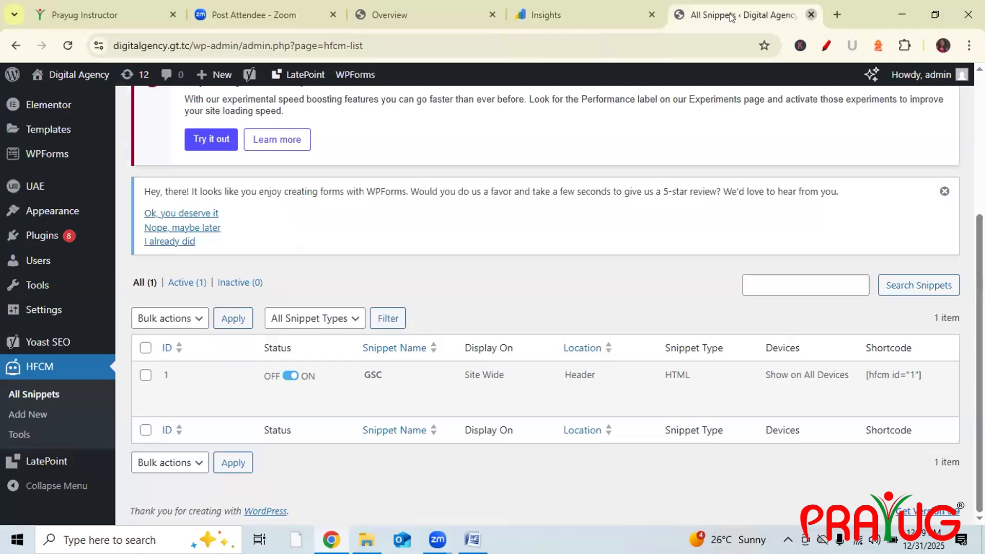
{"action": "left_click", "coordinate": [811, 15]}
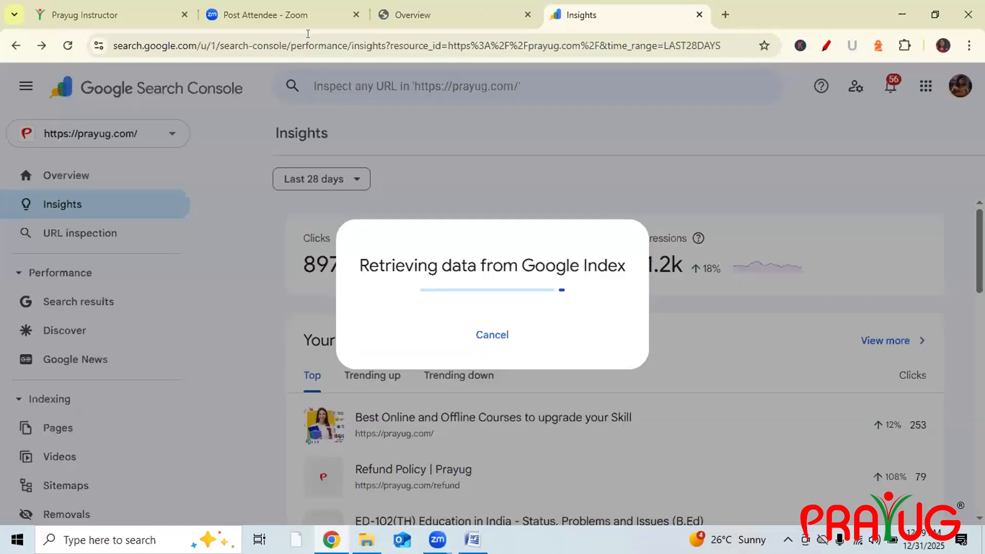
{"action": "key", "text": "ctrl+t"}
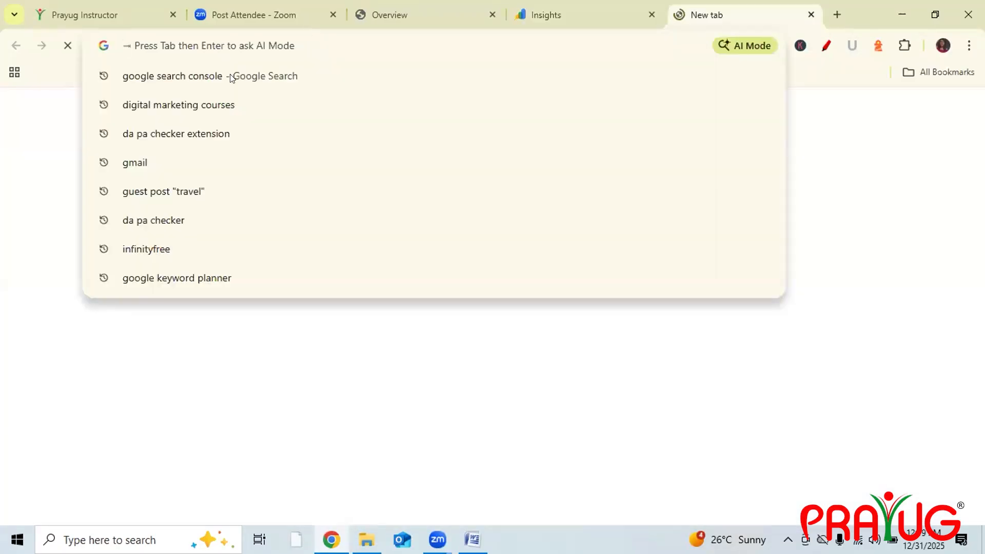
{"action": "type", "text": "g"}
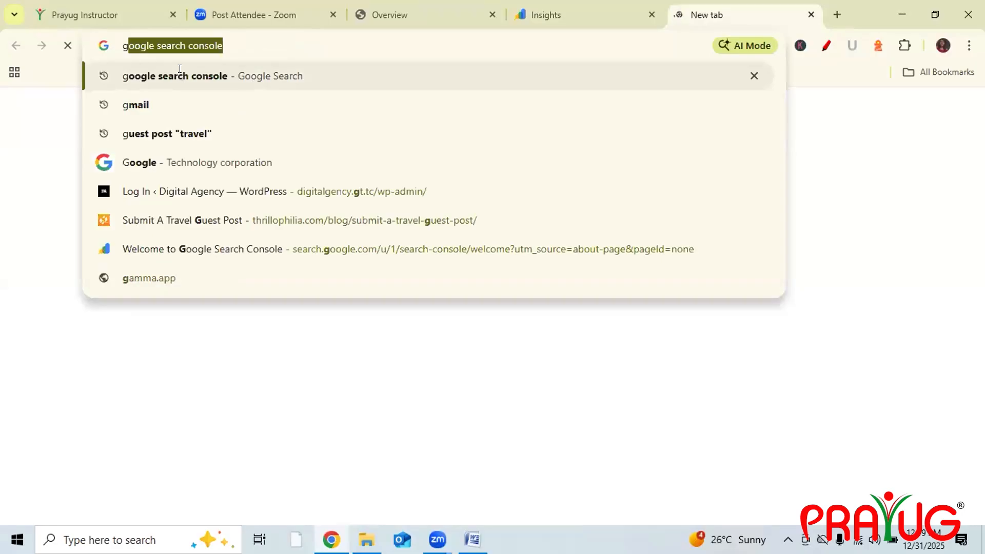
{"action": "key", "text": "Return"}
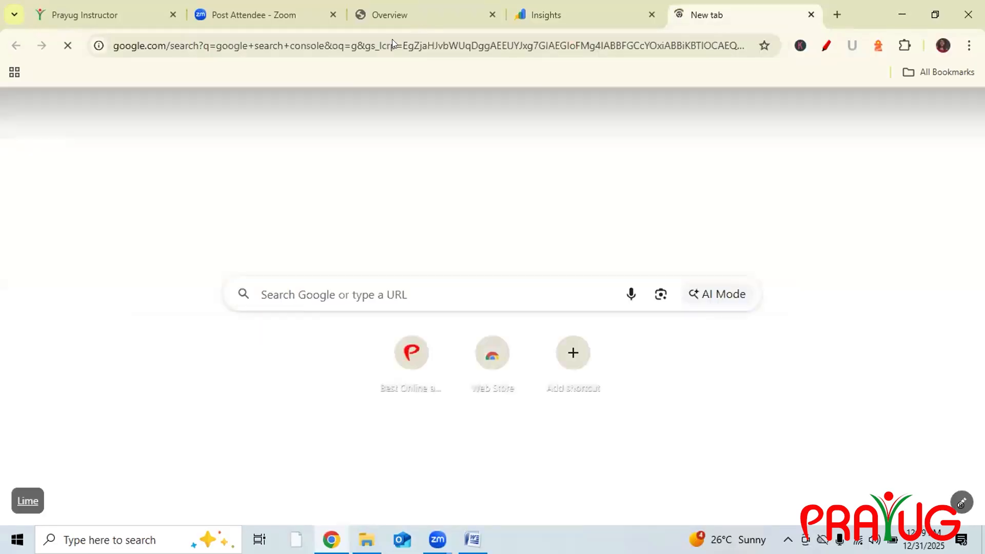
{"action": "left_click", "coordinate": [406, 28]}
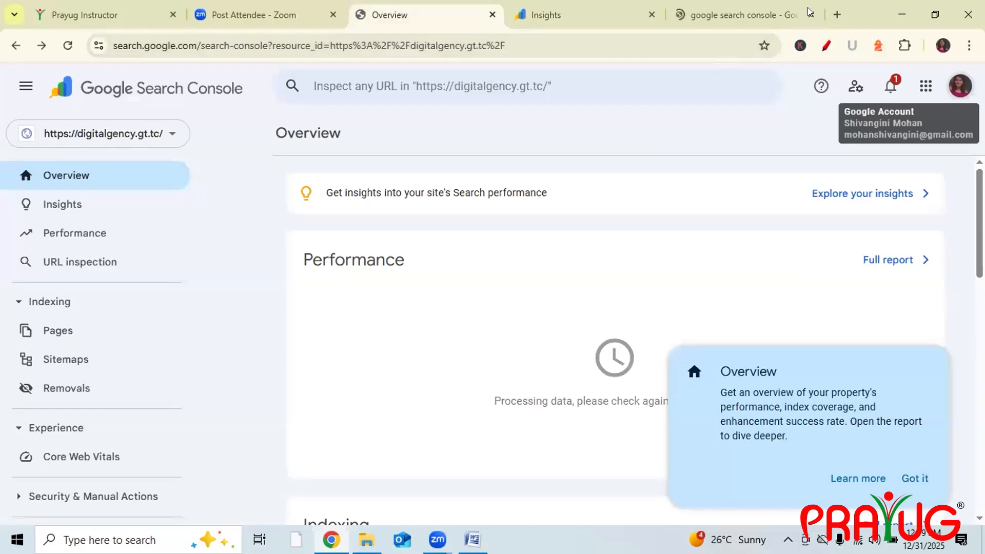
{"action": "left_click", "coordinate": [810, 14]}
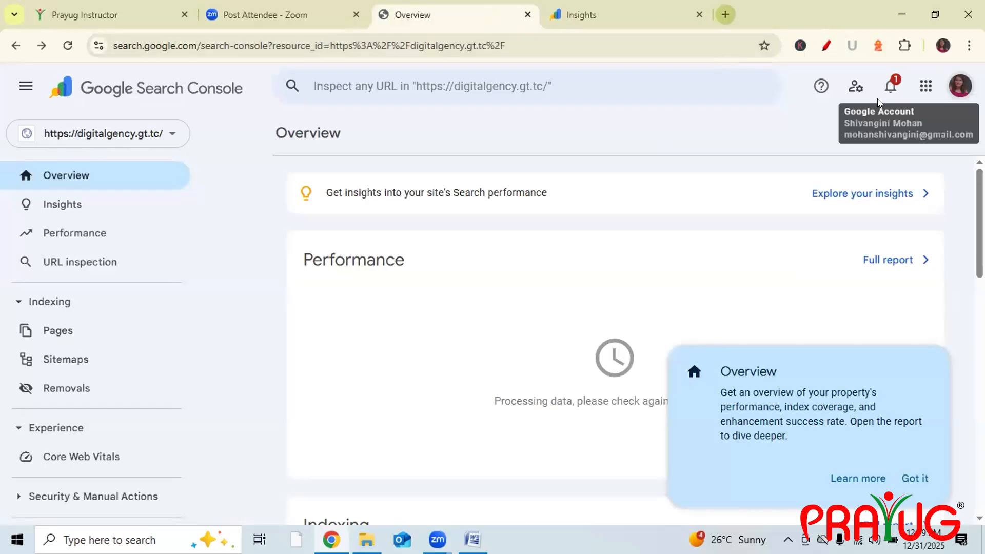
{"action": "left_click", "coordinate": [725, 16]}
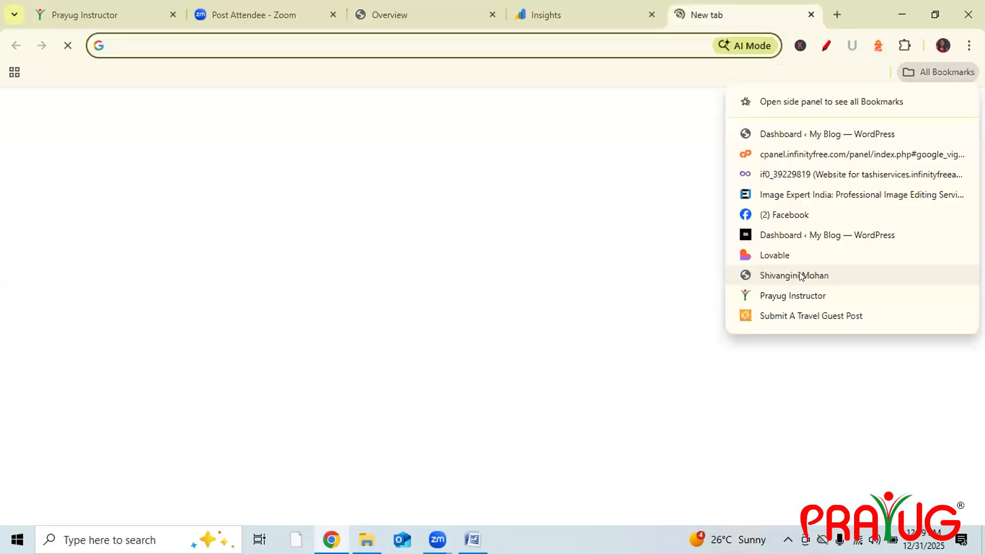
{"action": "left_click", "coordinate": [797, 275]}
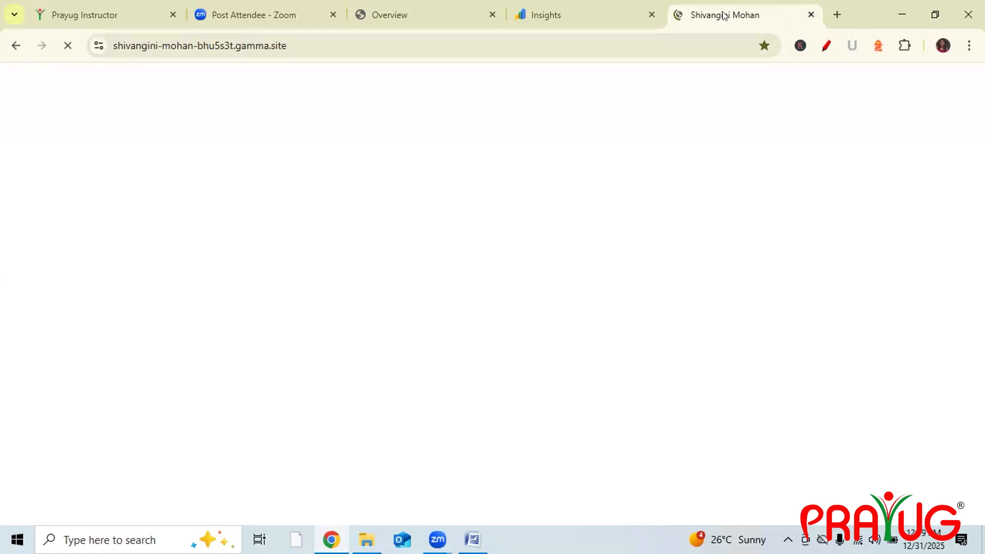
{"action": "left_click", "coordinate": [811, 15]}
{"action": "left_click", "coordinate": [726, 15]}
{"action": "left_click", "coordinate": [906, 72]}
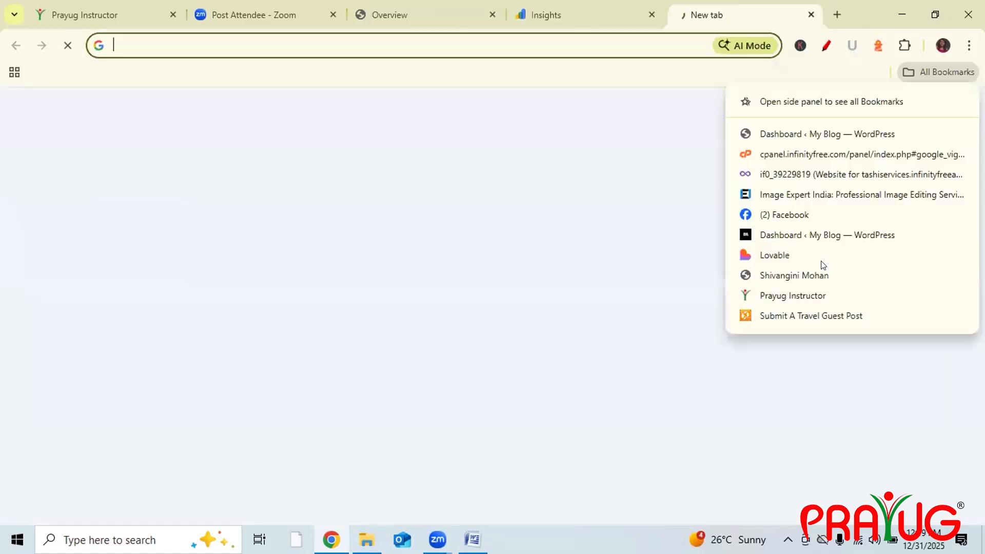
{"action": "left_click", "coordinate": [822, 236]}
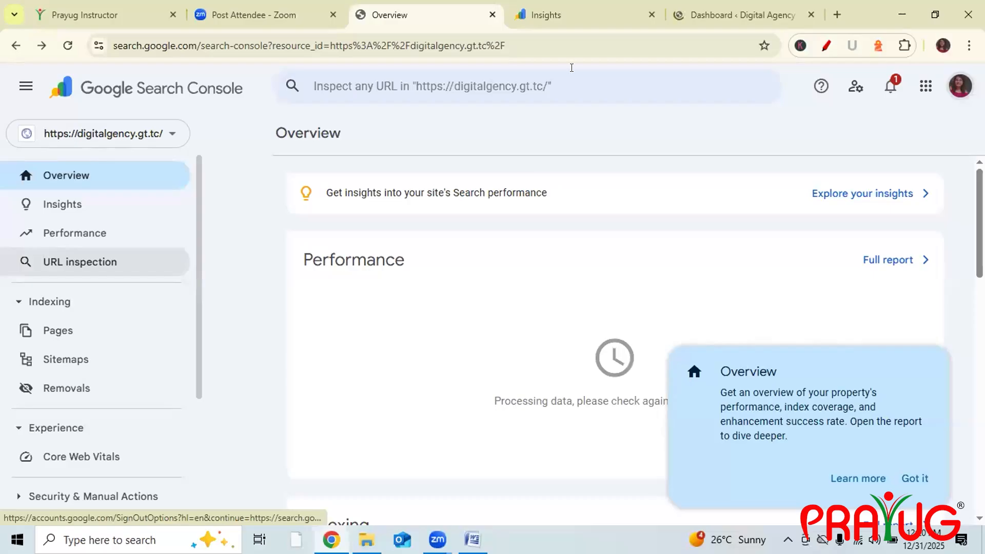
{"action": "left_click", "coordinate": [570, 76]}
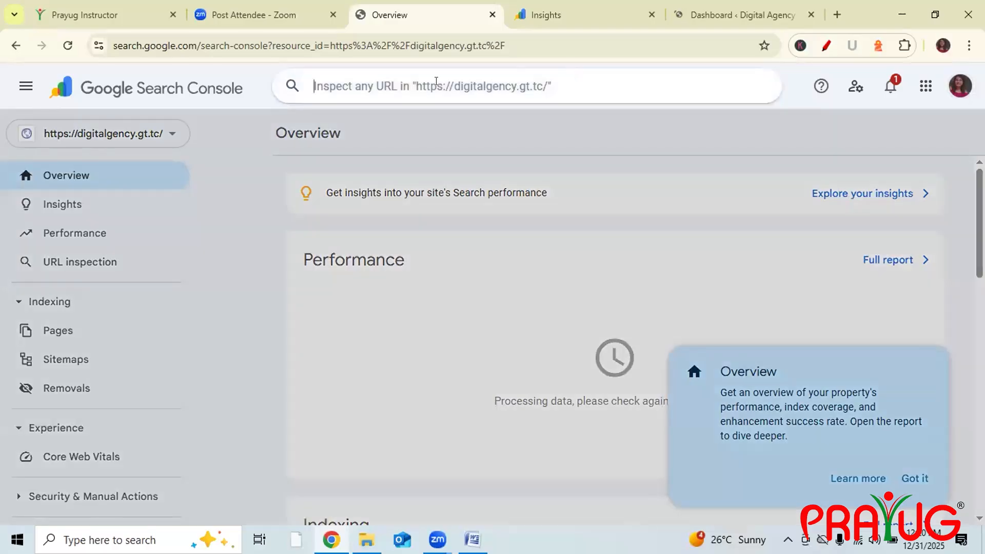
{"action": "left_click", "coordinate": [728, 17]}
{"action": "left_click", "coordinate": [217, 46]}
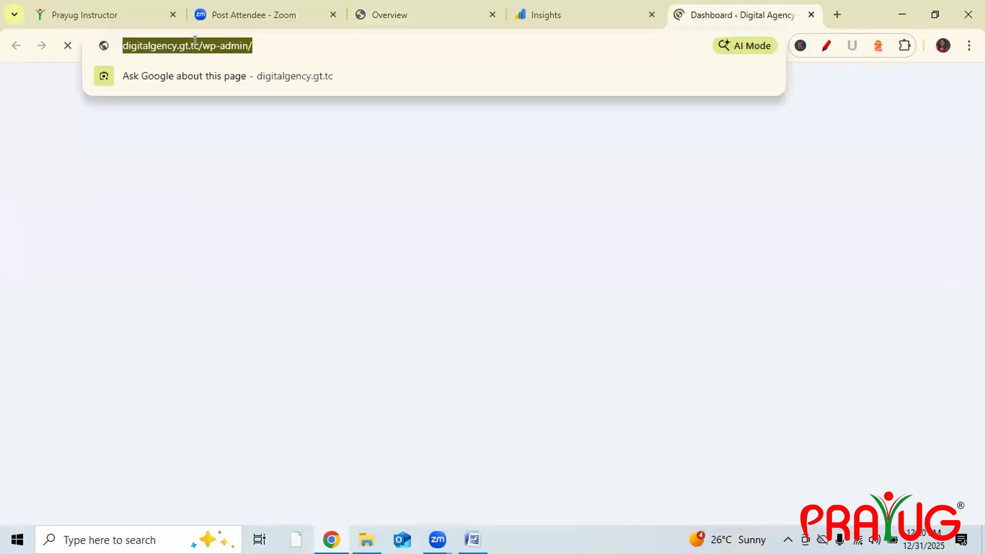
{"action": "left_click_drag", "start_coordinate": [219, 43], "coordinate": [107, 46]}
{"action": "key", "text": "ctrl+c"}
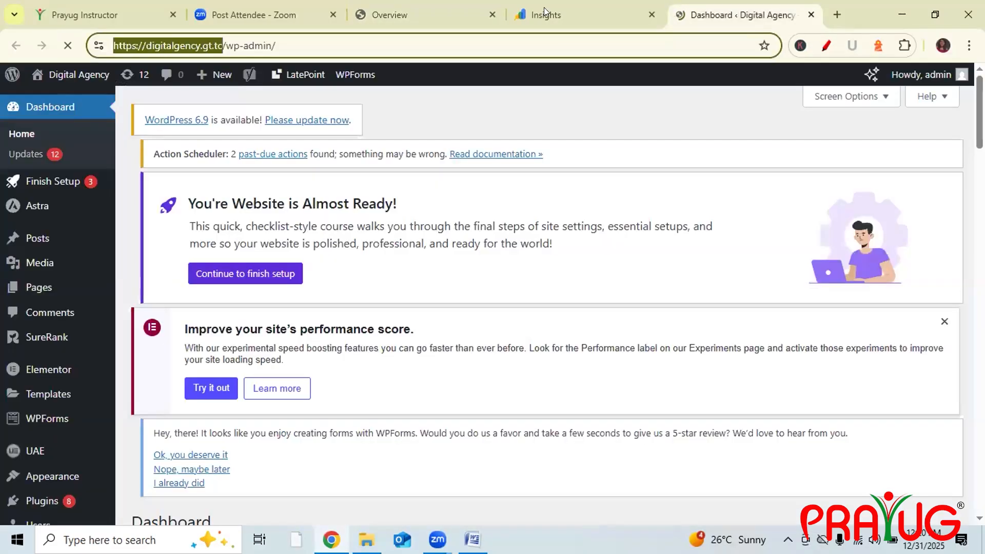
{"action": "left_click", "coordinate": [426, 16]}
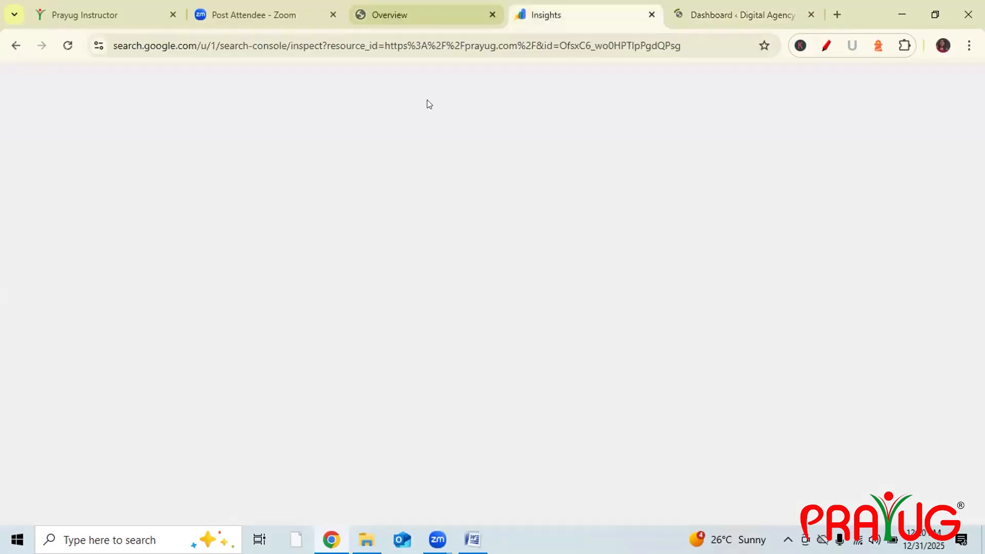
{"action": "key", "text": "ctrl+v"}
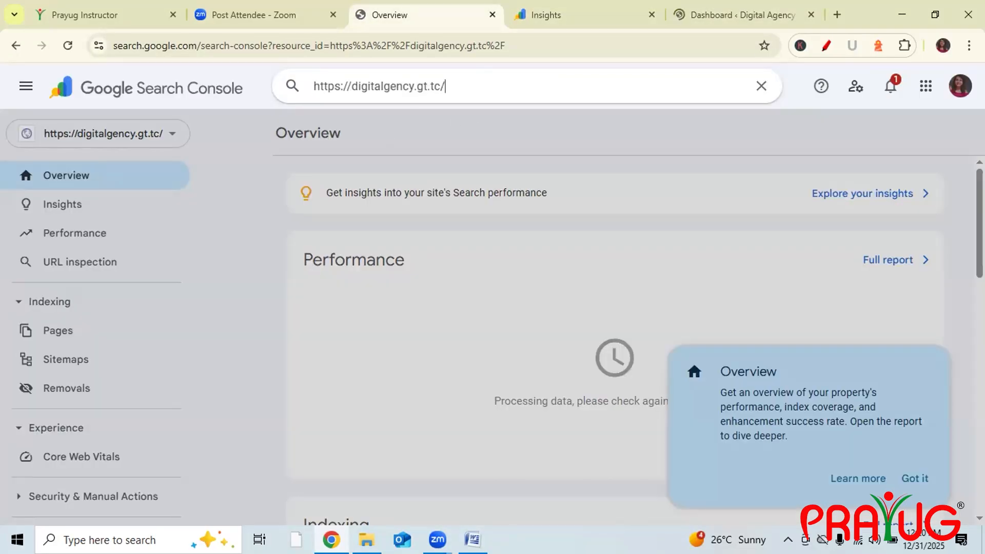
{"action": "key", "text": "Return"}
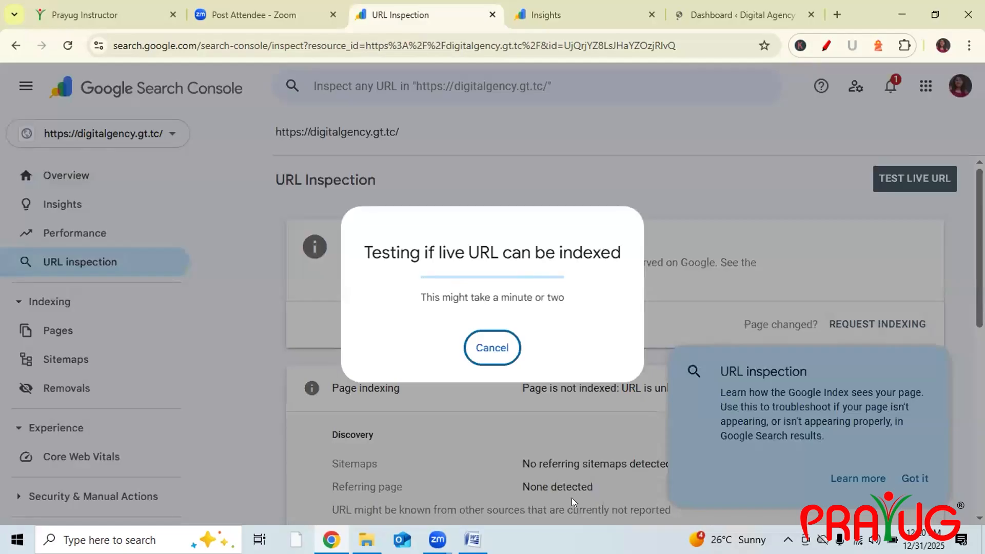
{"action": "left_click", "coordinate": [572, 499]}
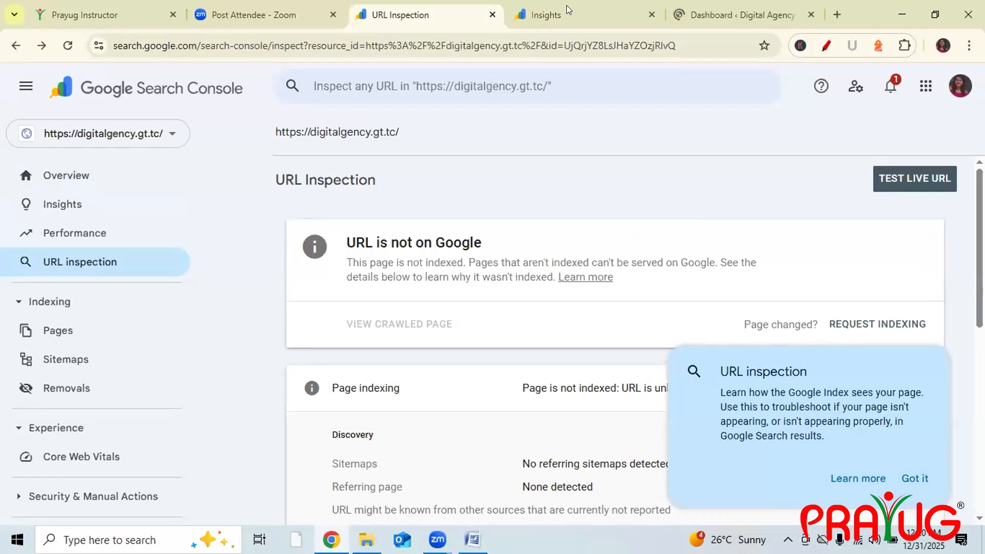
{"action": "mouse_move", "coordinate": [568, 4]}
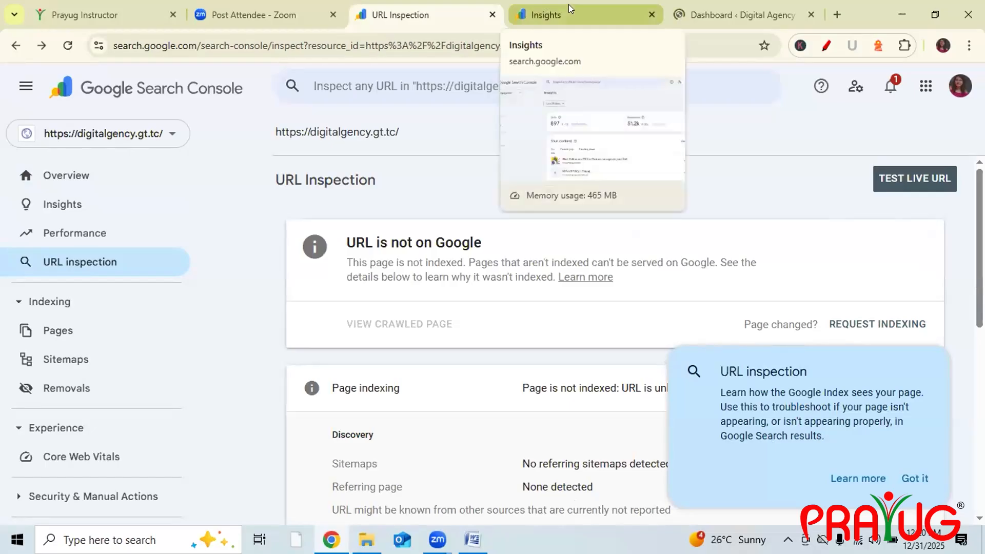
{"action": "left_click", "coordinate": [578, 8]}
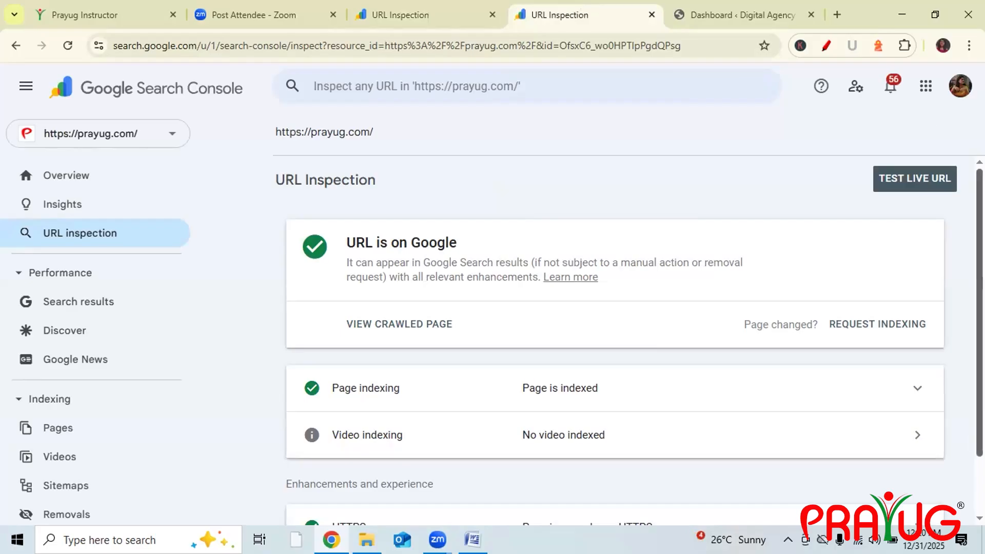
{"action": "scroll", "coordinate": [318, 354], "scroll_direction": "down", "scroll_amount": 2}
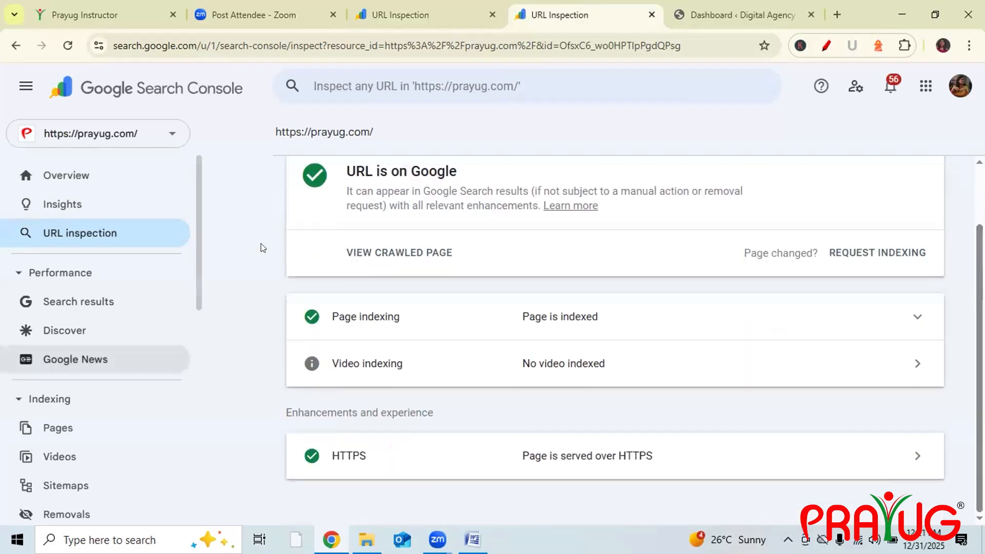
{"action": "scroll", "coordinate": [237, 286], "scroll_direction": "up", "scroll_amount": 2}
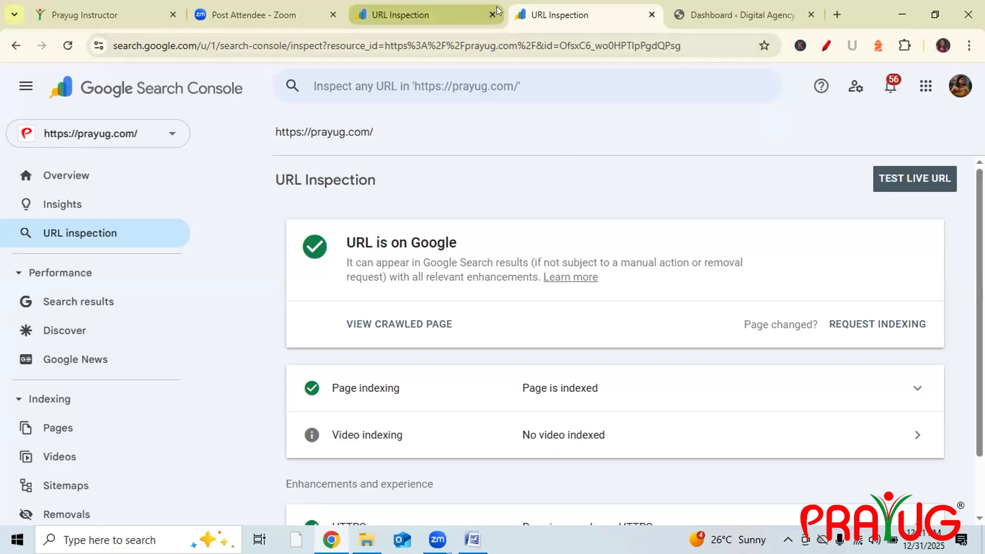
- Close the URL Inspection pages of both sites, keeping the WordPress dashboard open
{"action": "left_click", "coordinate": [476, 15]}
{"action": "key", "text": "ctrl+w"}
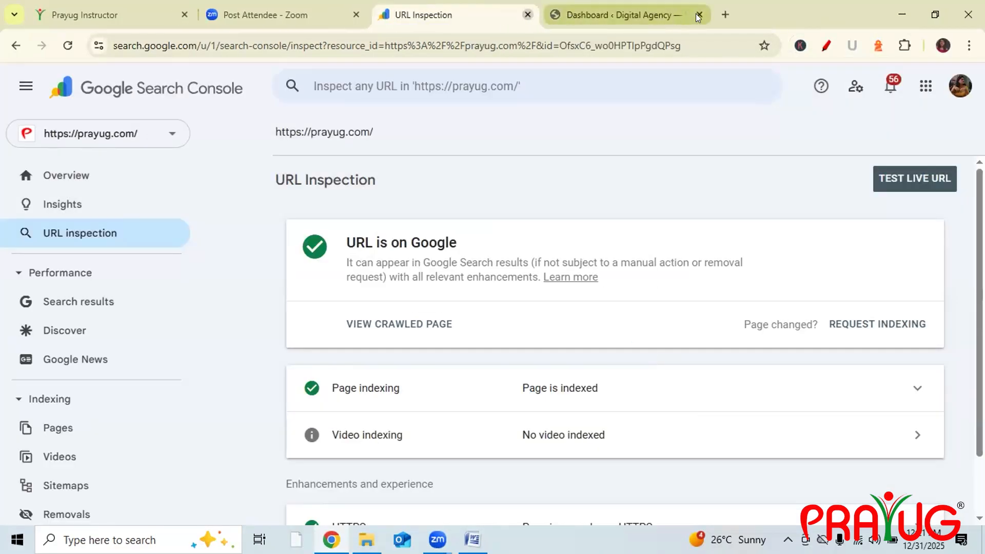
{"action": "key", "text": "ctrl+w"}
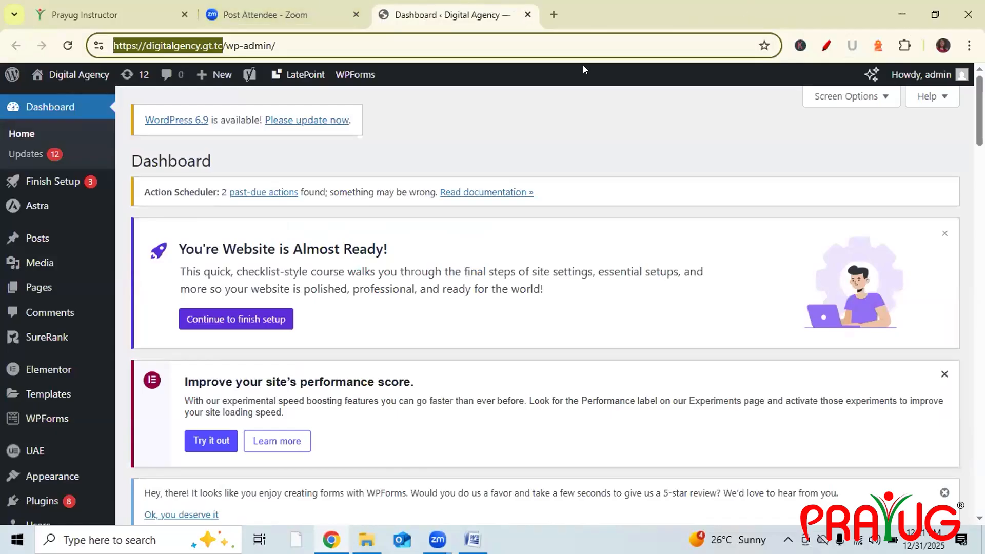